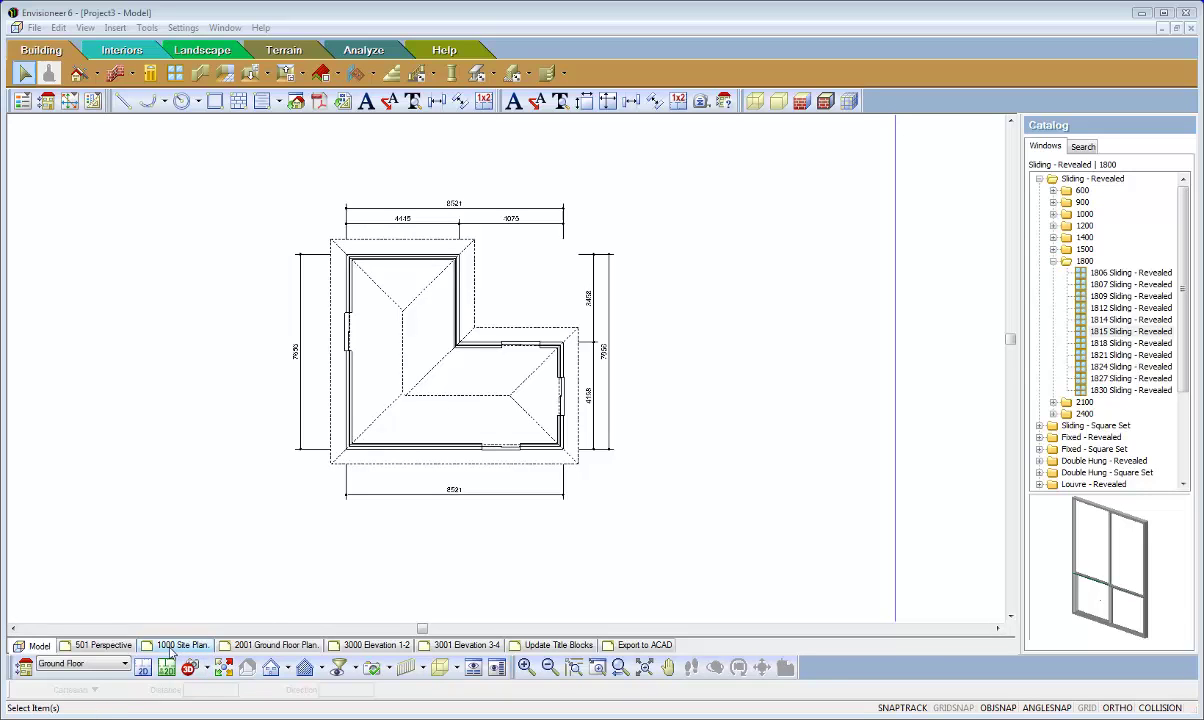
Step: Leave the model and open the 501 Perspective layout sheet
{"action": "left_click", "coordinate": [105, 645]}
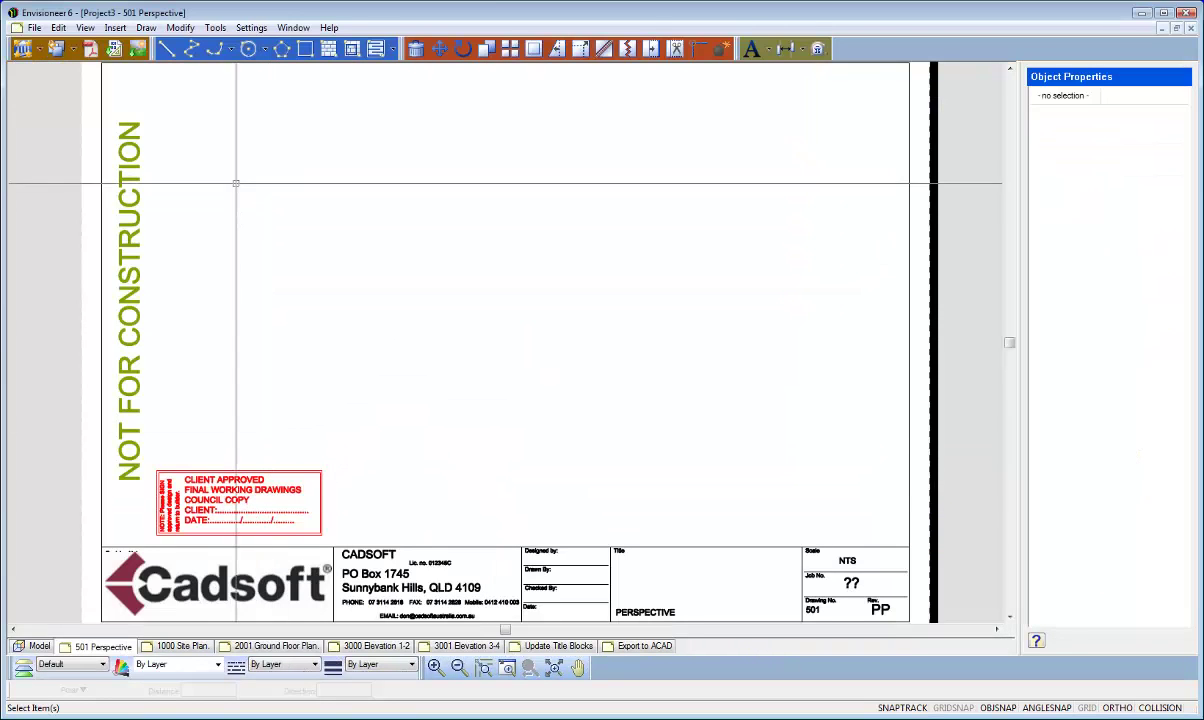
Step: Start Define SmartView to get the Insert View dialog previewing the Ground Floor plan
{"action": "left_click", "coordinate": [39, 50]}
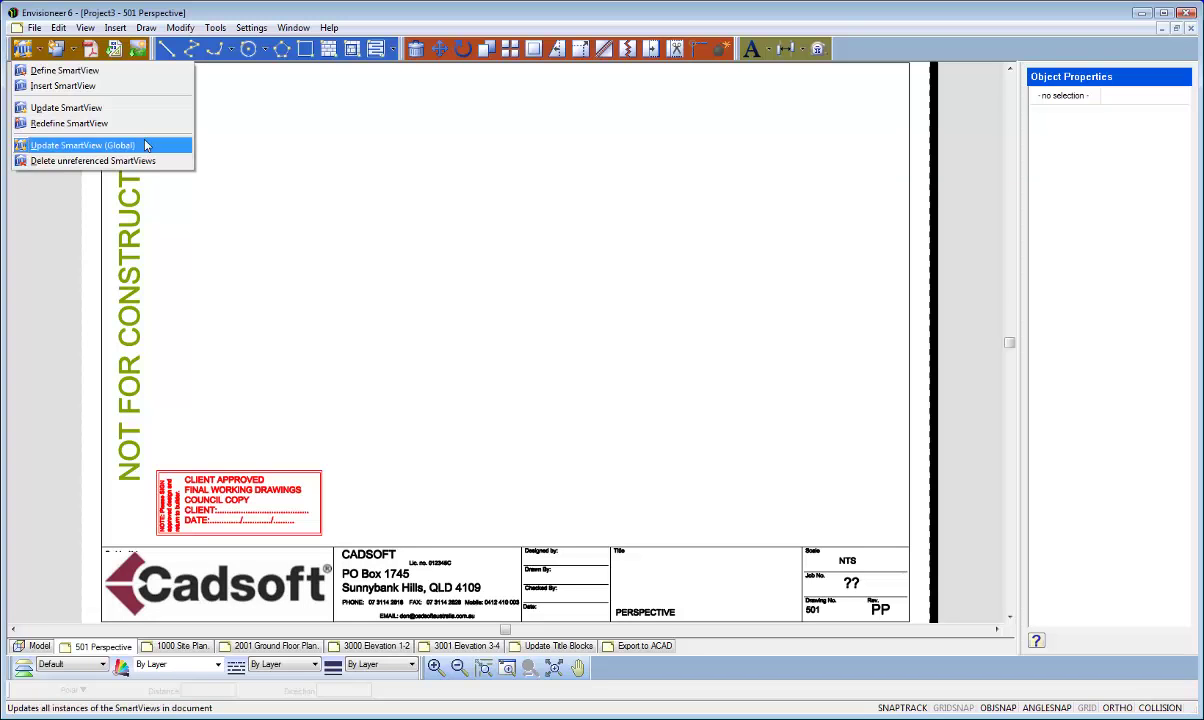
{"action": "left_click", "coordinate": [117, 28]}
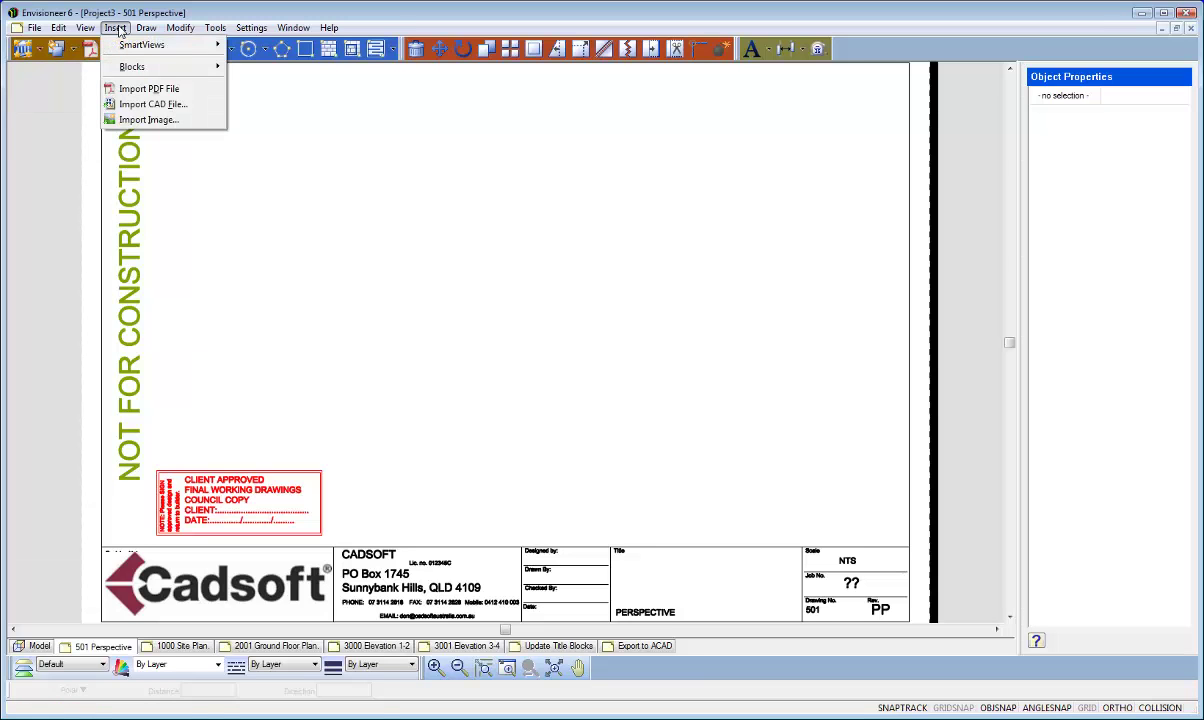
{"action": "mouse_move", "coordinate": [131, 45]}
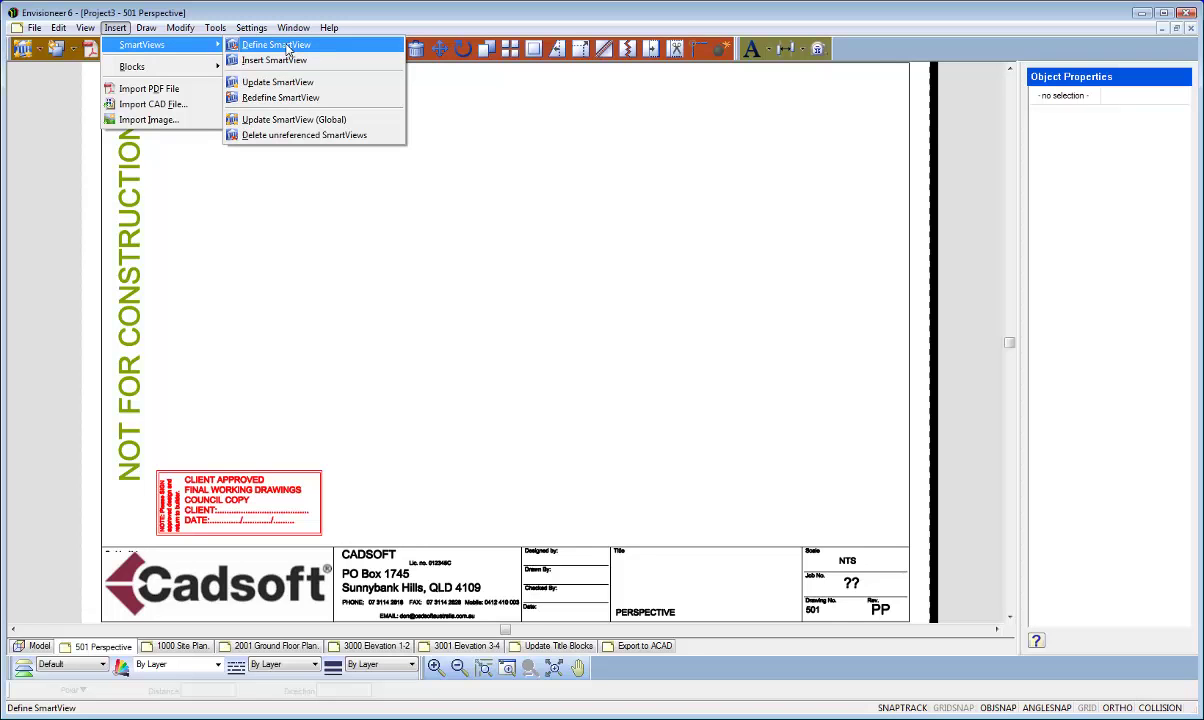
{"action": "left_click", "coordinate": [274, 60]}
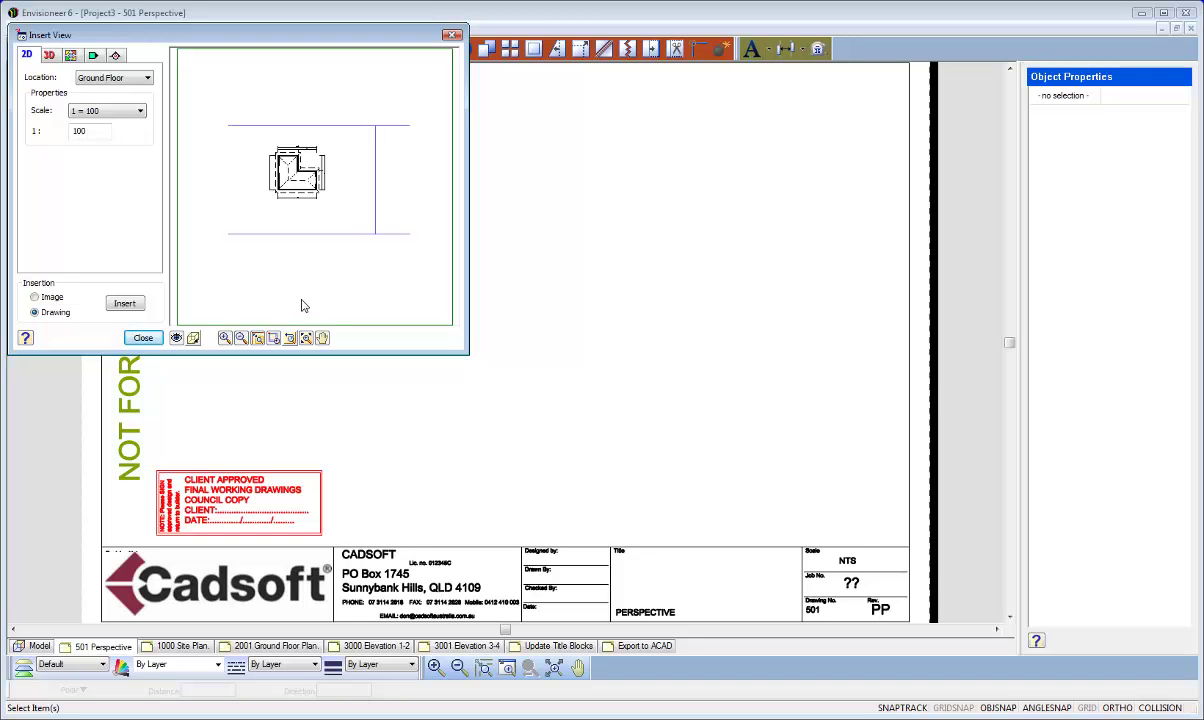
Step: Zoom the preview onto the floor plan, keep scale 1 = 100, choose Drawing, and open View Filter
{"action": "left_click", "coordinate": [273, 338]}
{"action": "left_click_drag", "start_coordinate": [252, 140], "coordinate": [345, 208]}
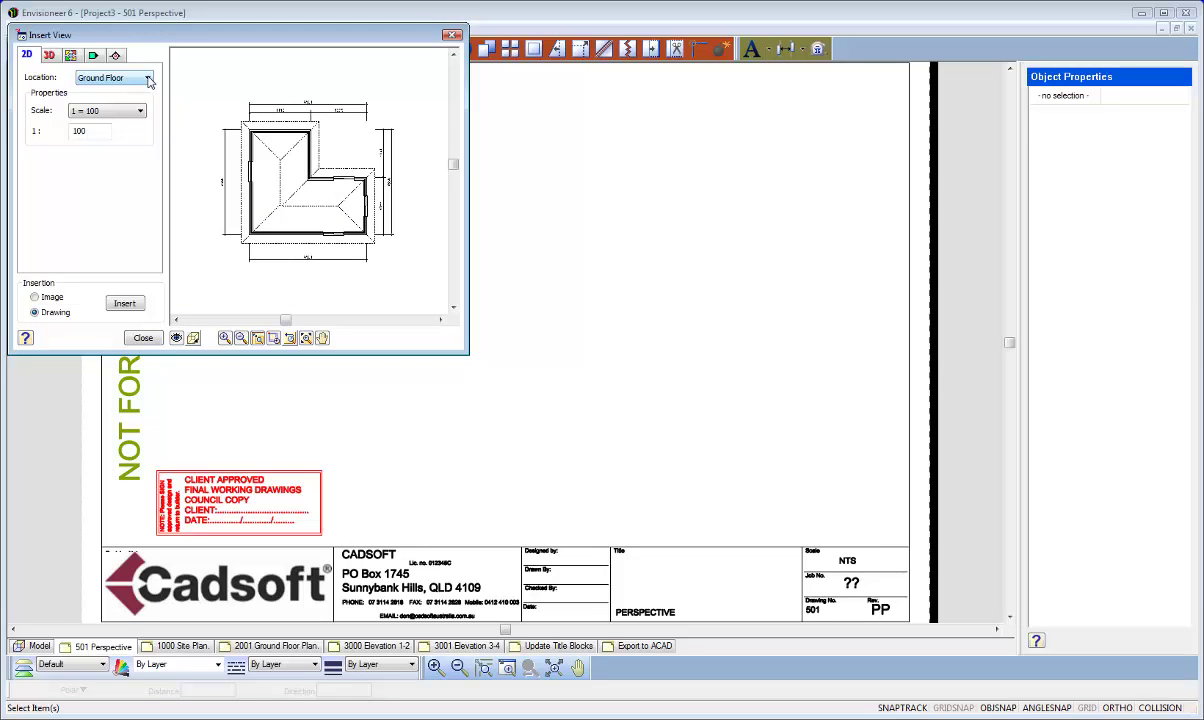
{"action": "left_click", "coordinate": [141, 111]}
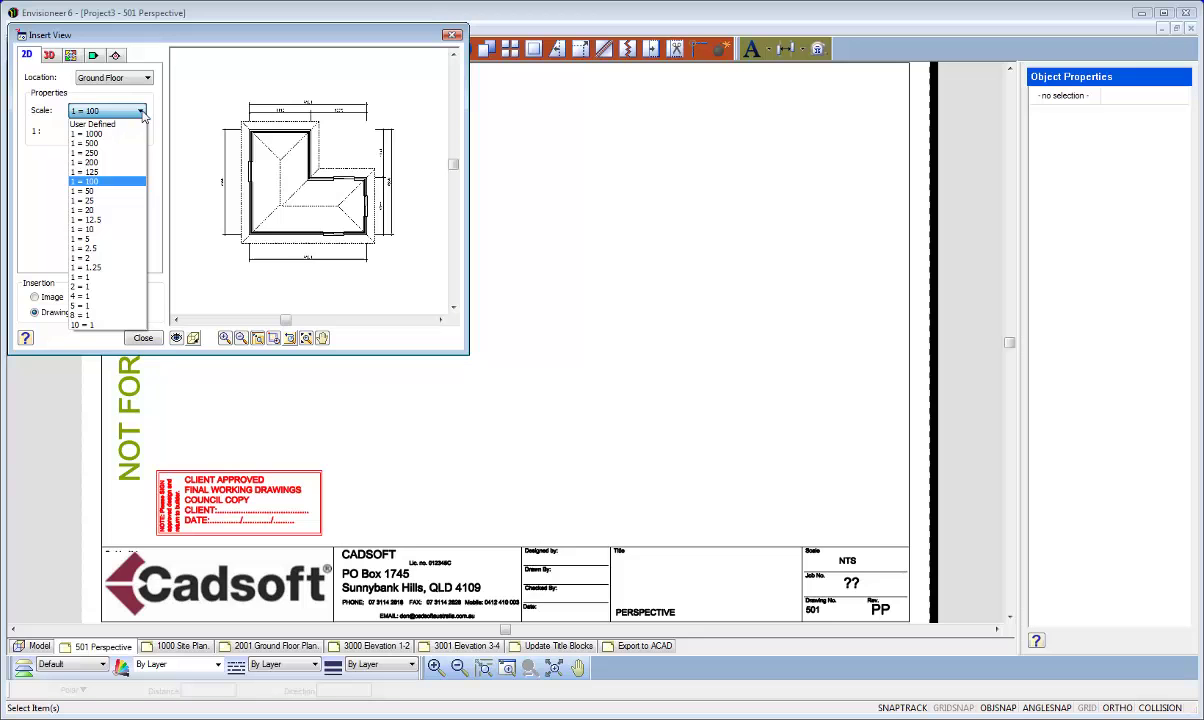
{"action": "left_click", "coordinate": [141, 111]}
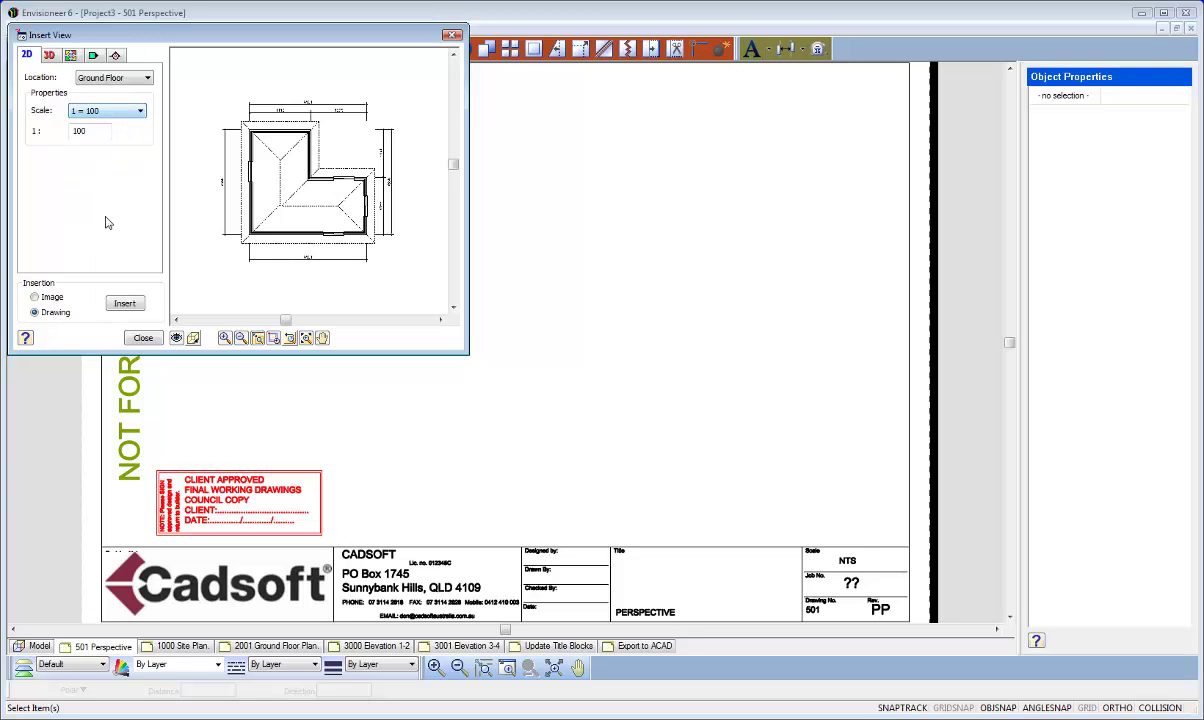
{"action": "left_click", "coordinate": [35, 313]}
{"action": "left_click", "coordinate": [176, 339]}
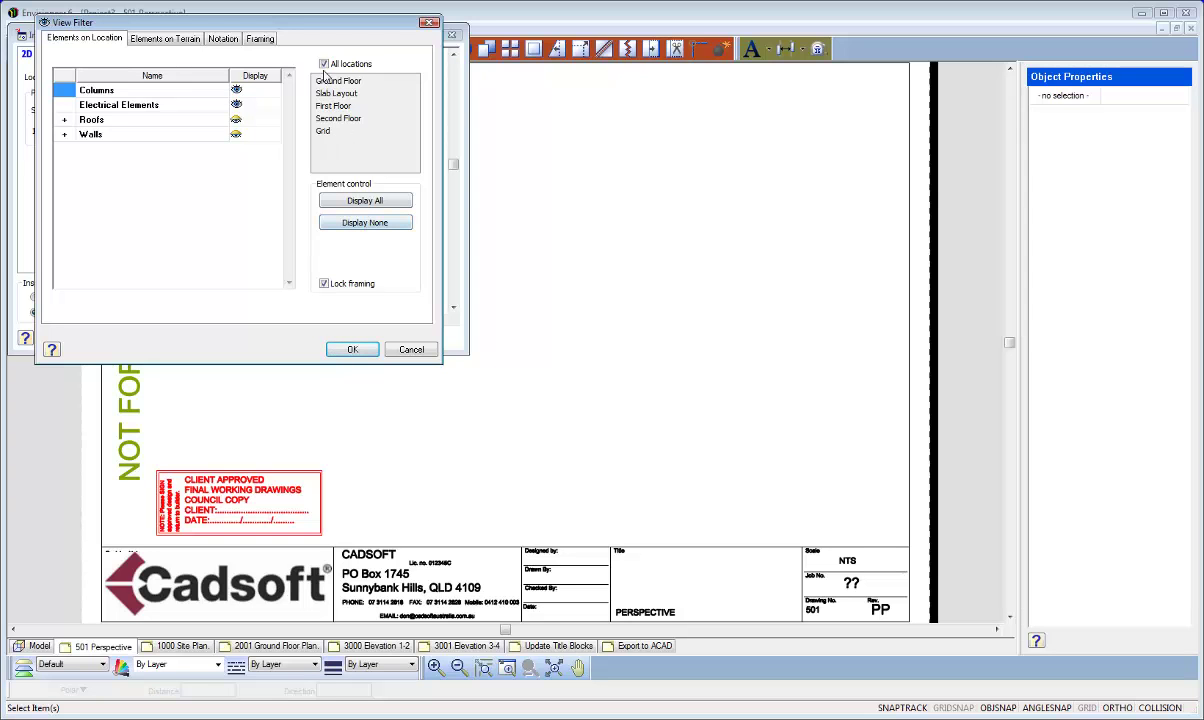
Step: Limit the view filter to displaying all elements on the Ground Floor location only
{"action": "left_click", "coordinate": [370, 223]}
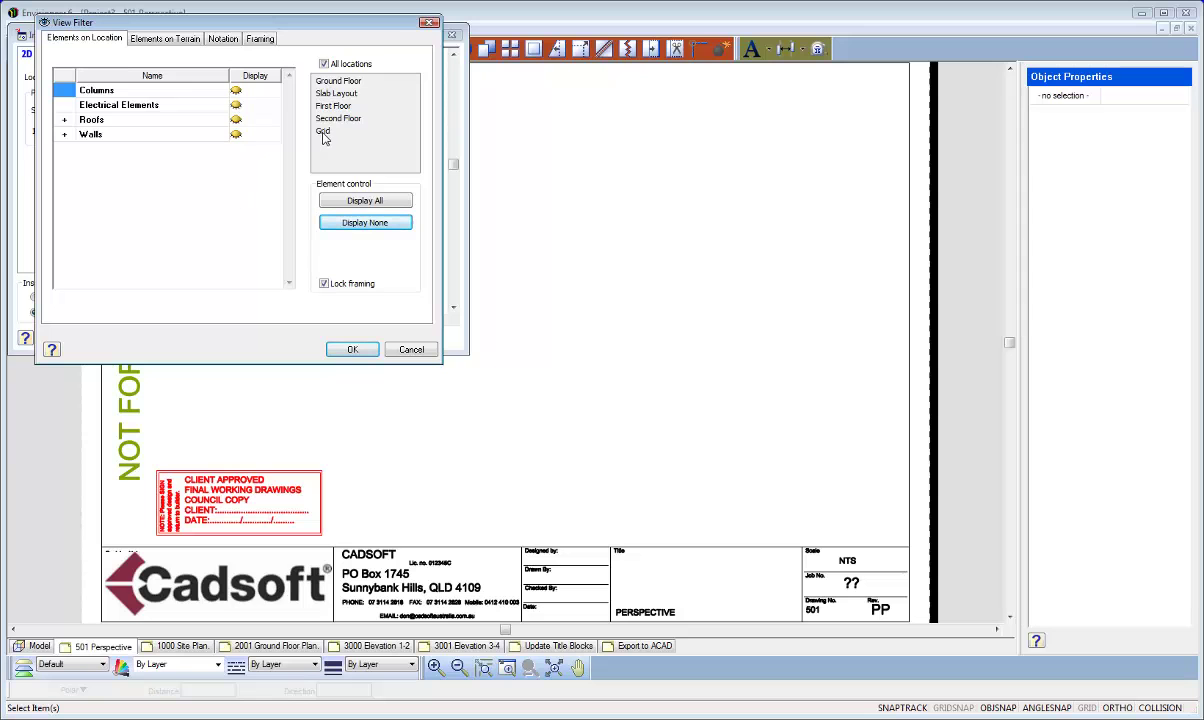
{"action": "left_click", "coordinate": [323, 64]}
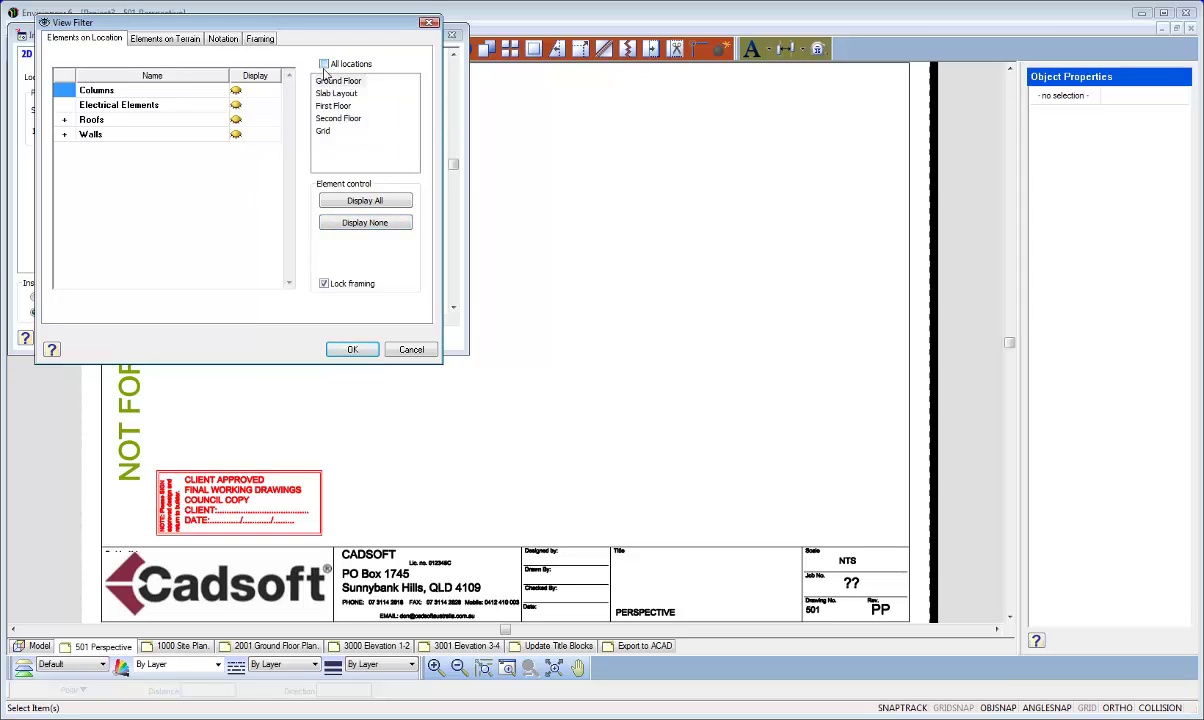
{"action": "left_click", "coordinate": [322, 81]}
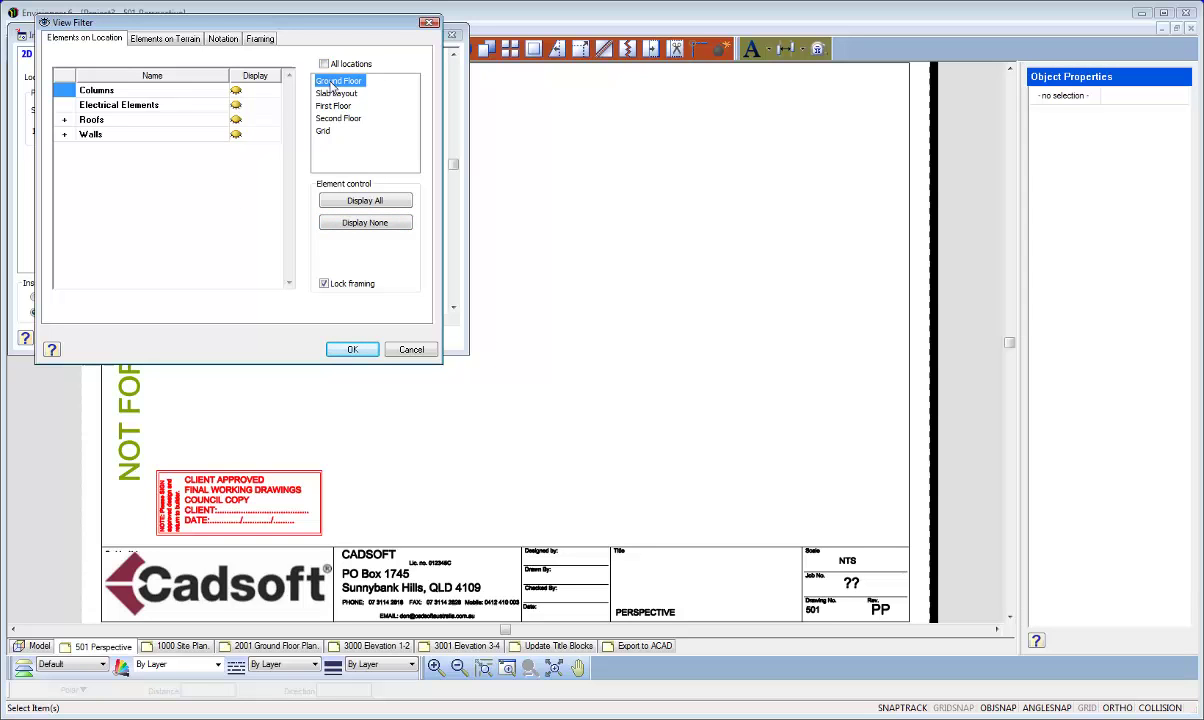
{"action": "left_click", "coordinate": [363, 203]}
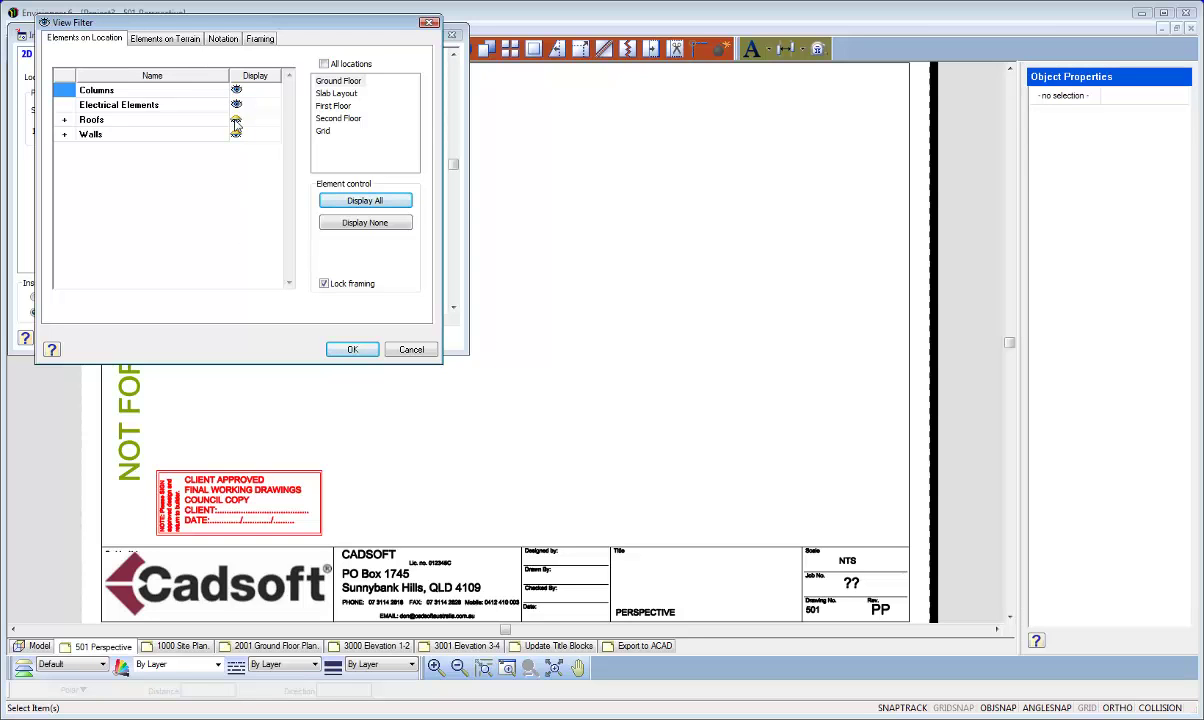
Step: Turn off Terrain display, review the Notation settings, and apply the filter
{"action": "left_click", "coordinate": [187, 44]}
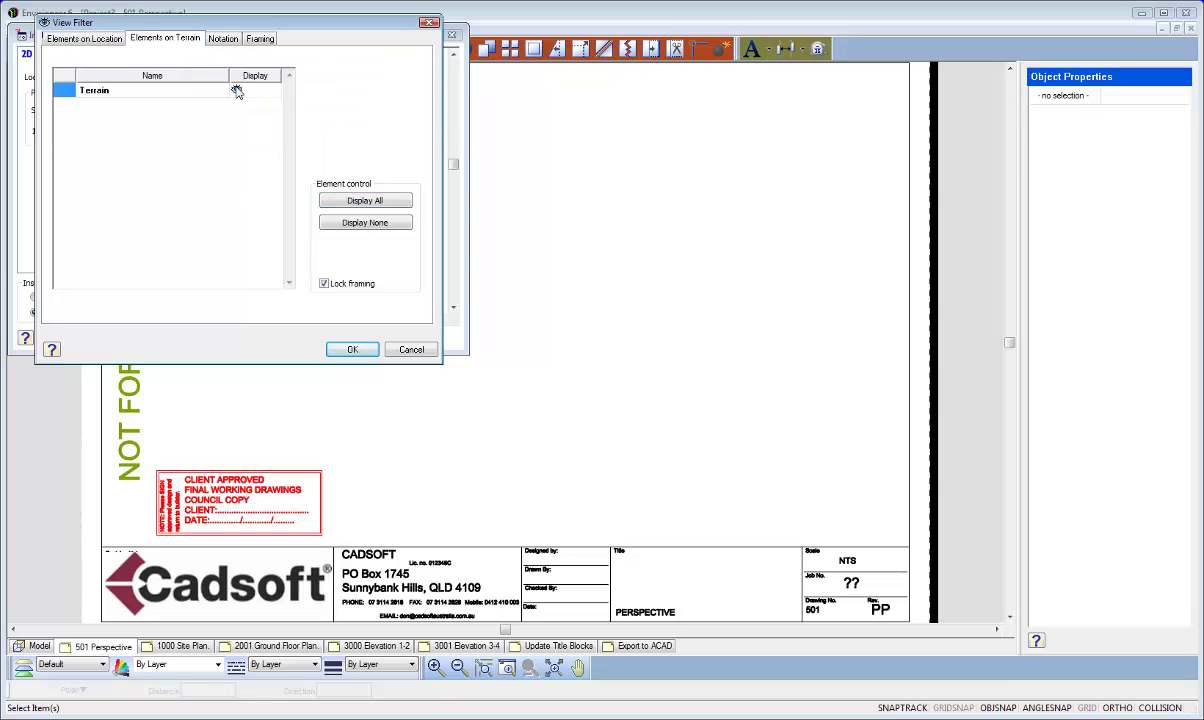
{"action": "left_click", "coordinate": [226, 89]}
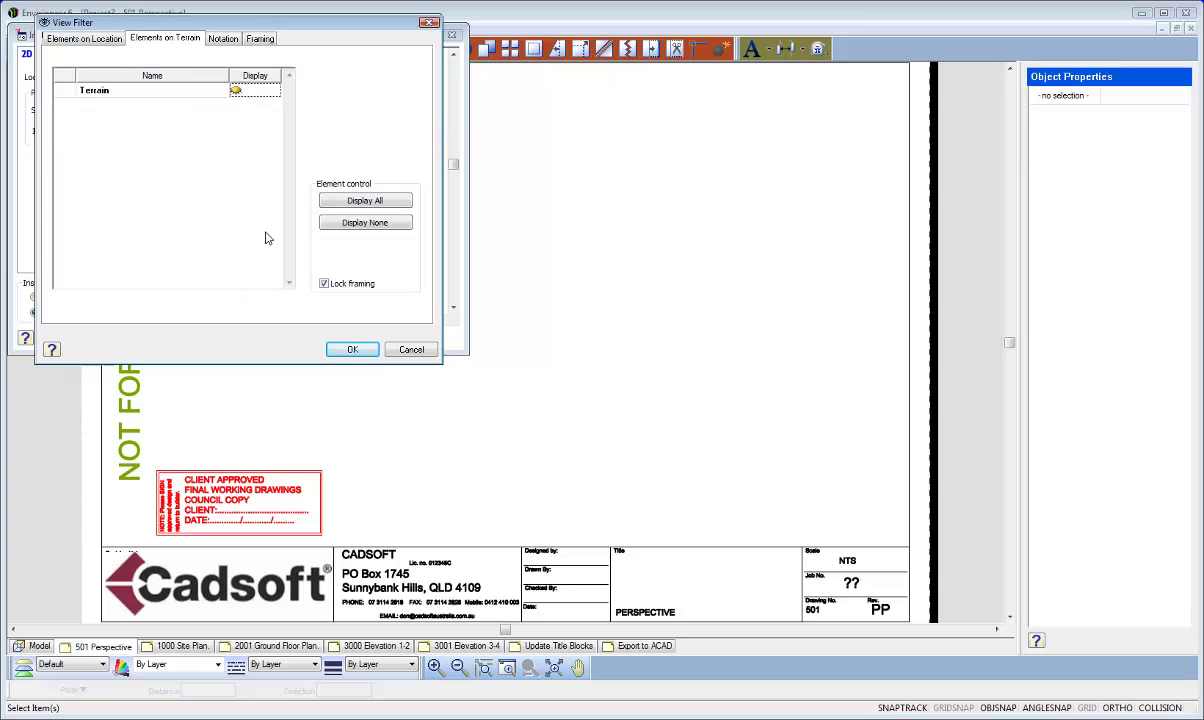
{"action": "left_click", "coordinate": [216, 39]}
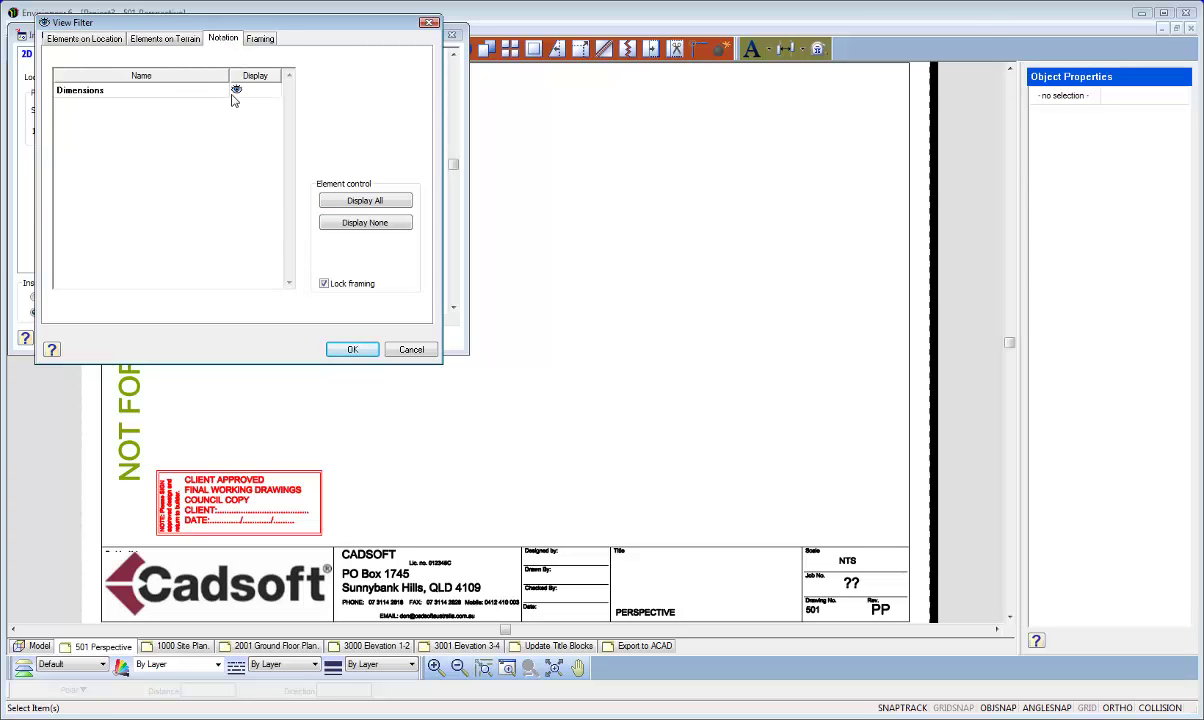
{"action": "left_click", "coordinate": [88, 40]}
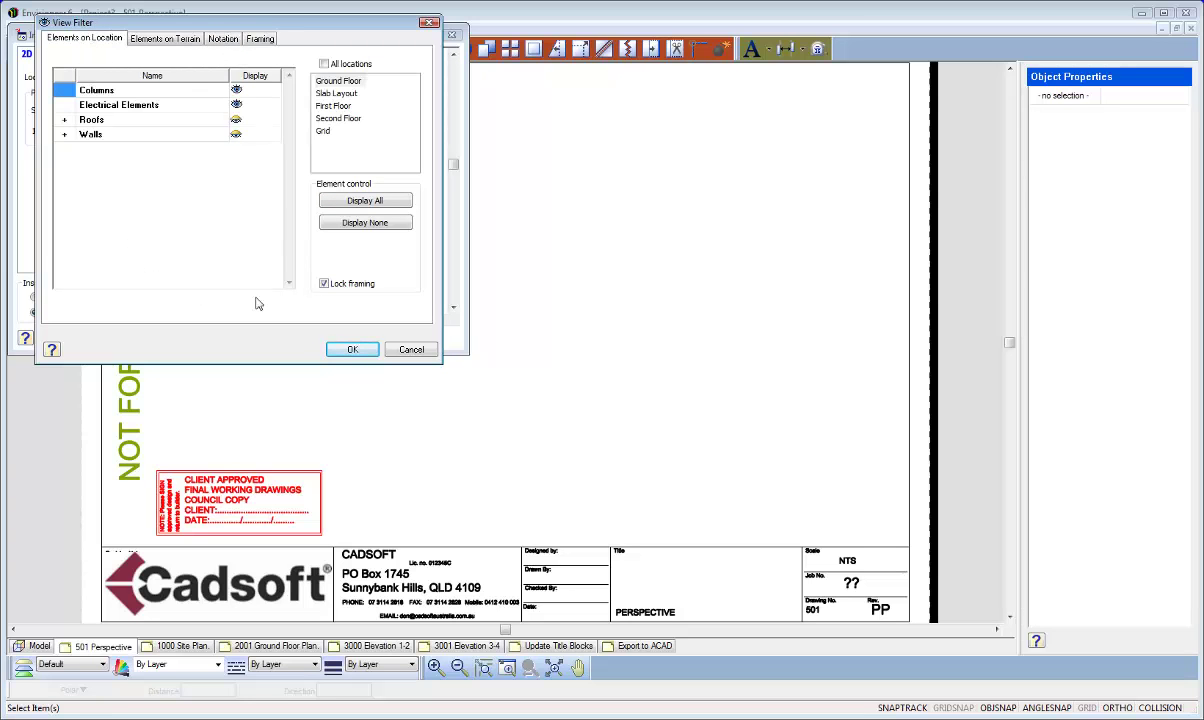
{"action": "left_click", "coordinate": [352, 350]}
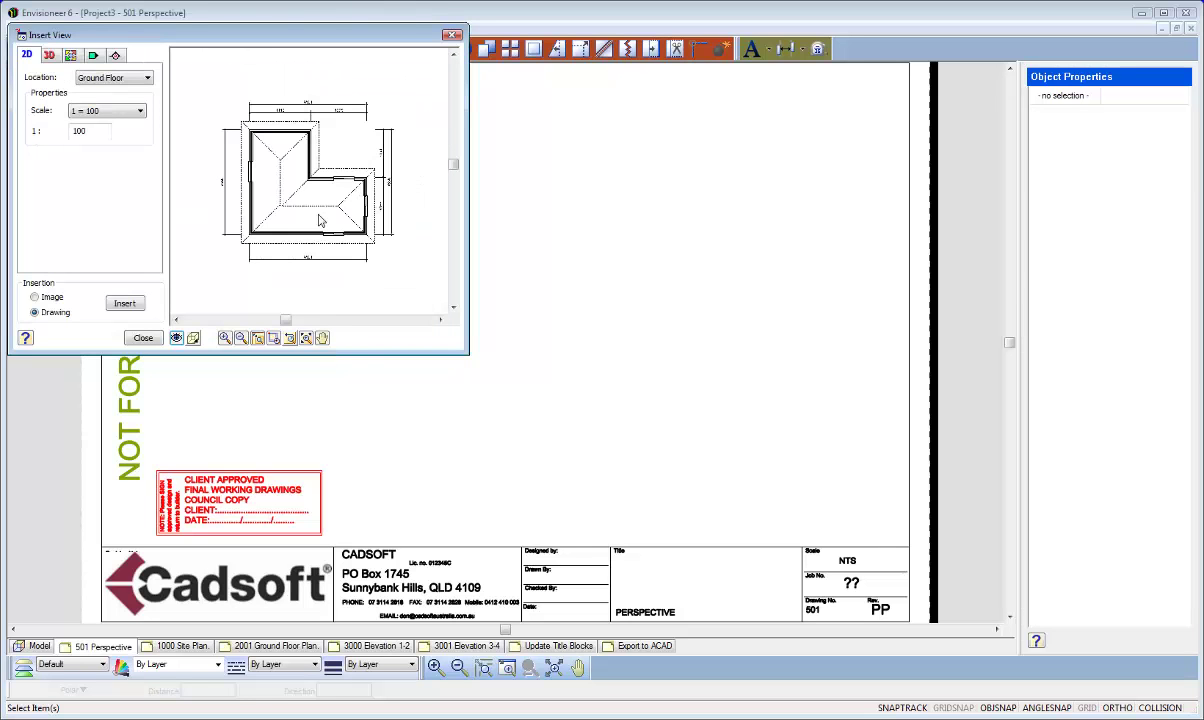
Step: Place the Ground Floor plan view in the upper-left area of the sheet
{"action": "left_click", "coordinate": [124, 305]}
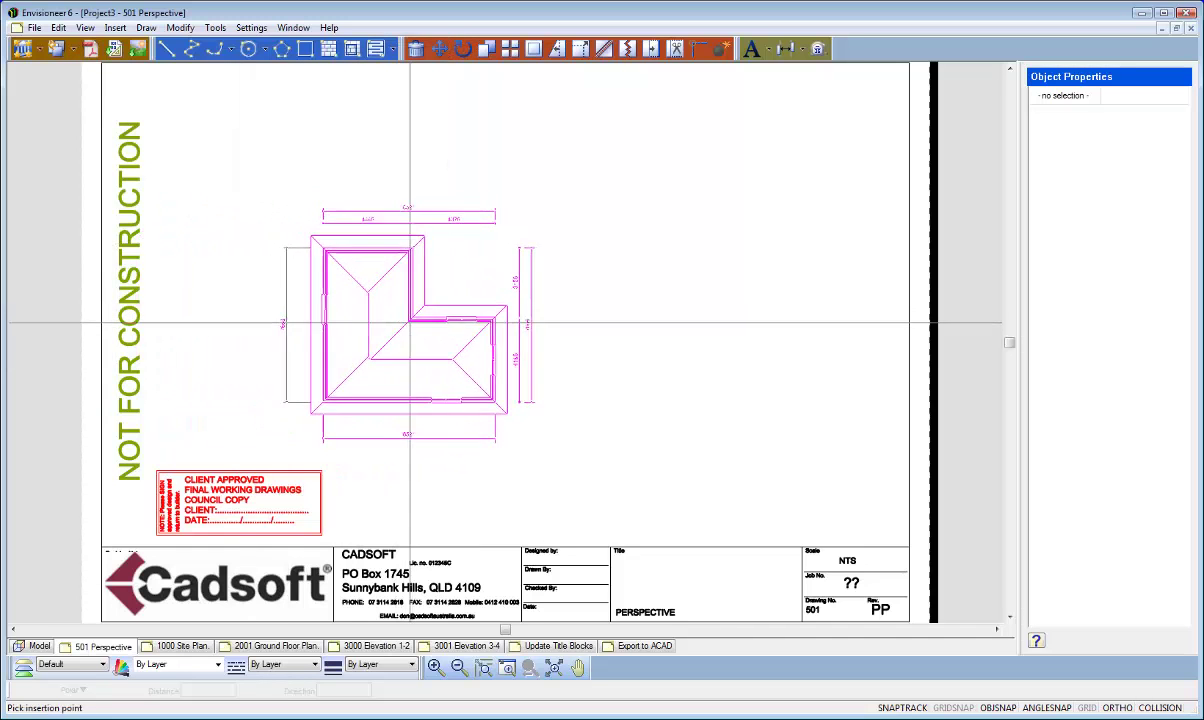
{"action": "left_click", "coordinate": [330, 292]}
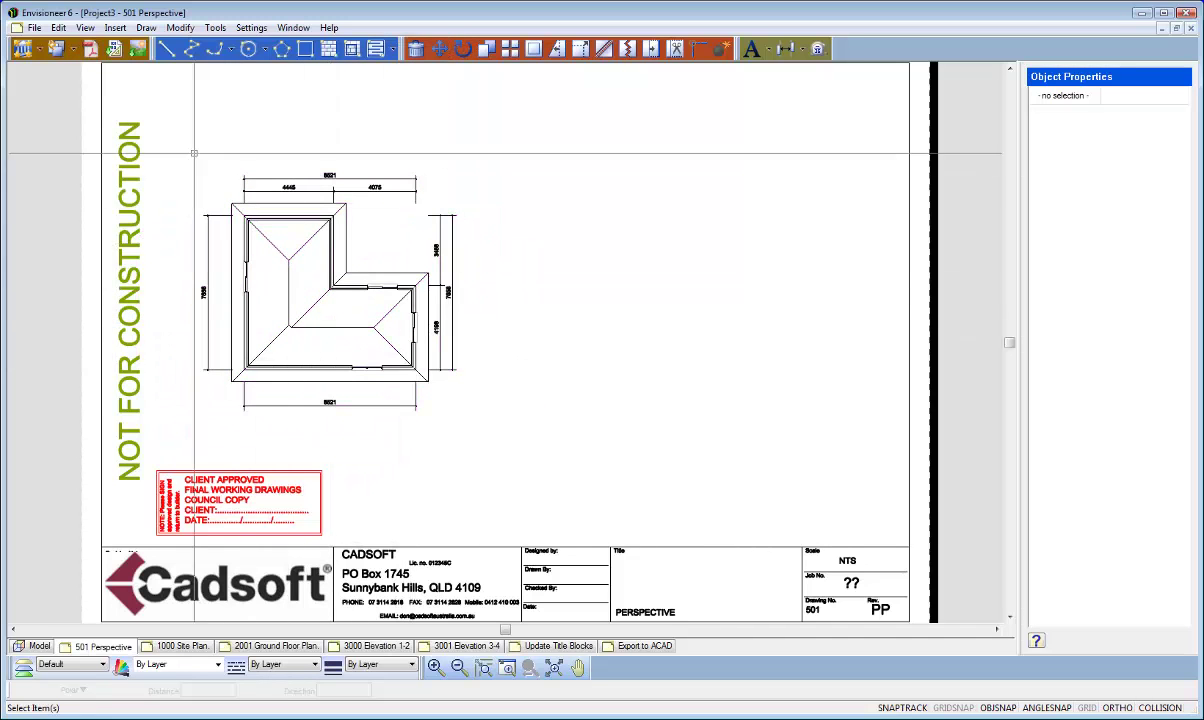
{"action": "left_click", "coordinate": [38, 50]}
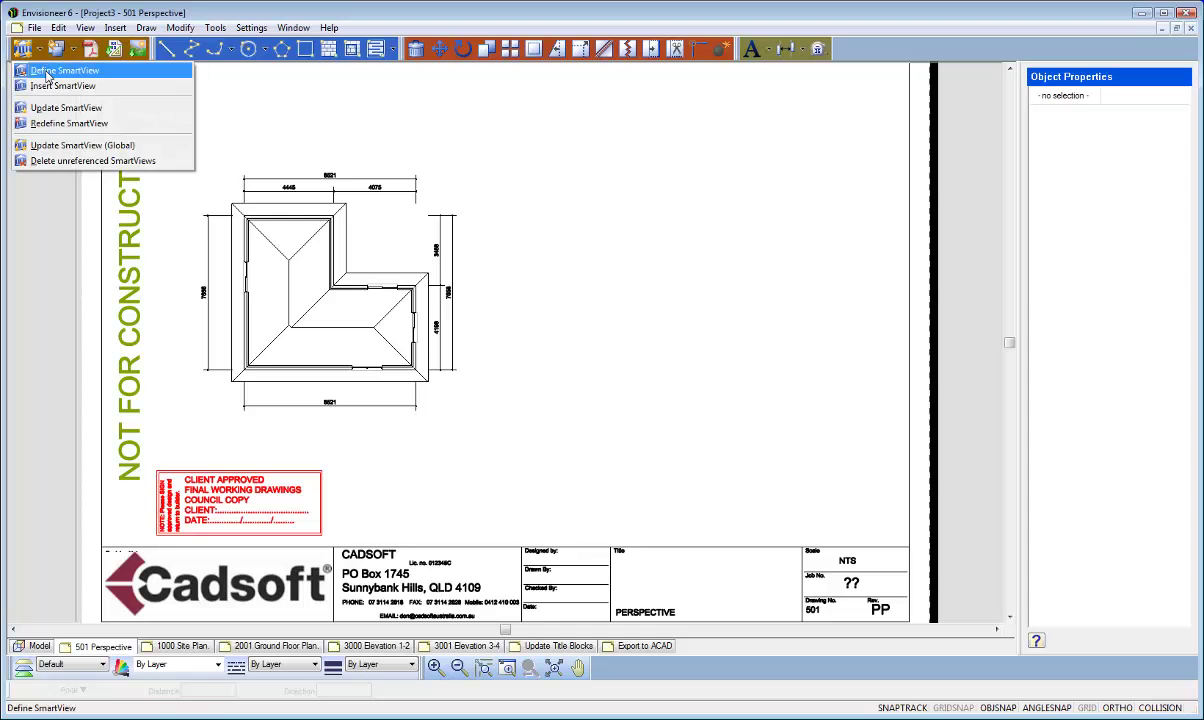
Step: Define a new SmartView previewing Elevation 1, zoomed in, at 1 = 100
{"action": "left_click", "coordinate": [45, 70]}
{"action": "left_click", "coordinate": [92, 56]}
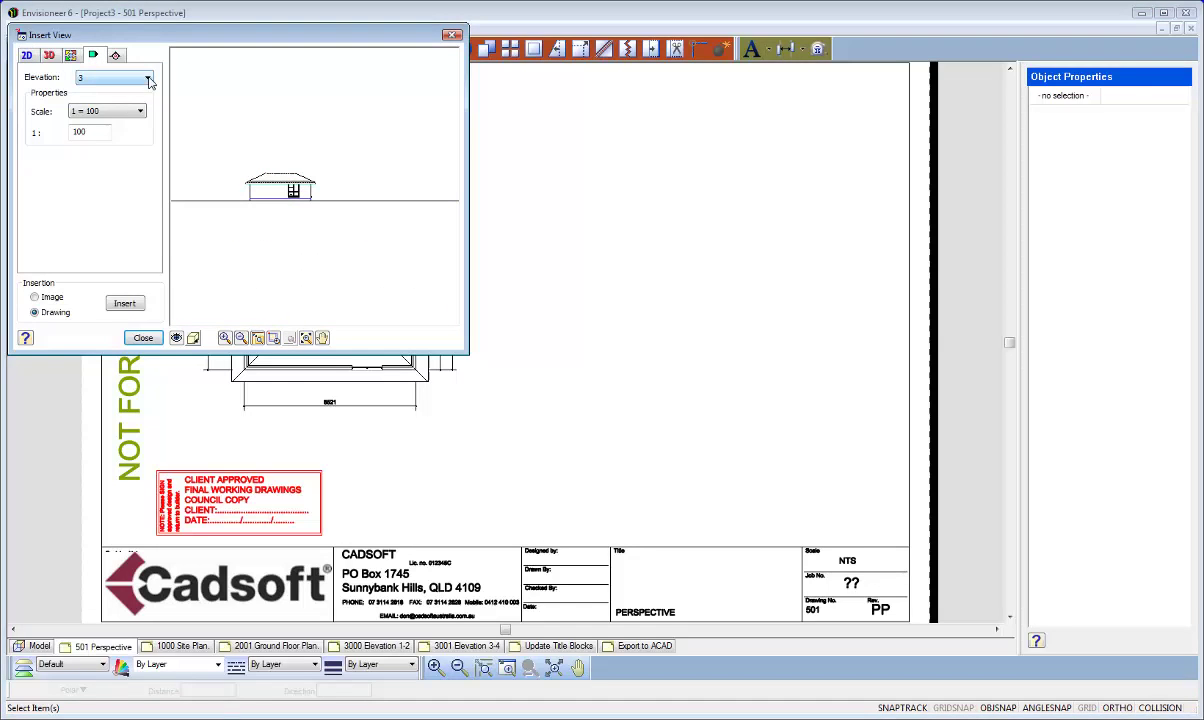
{"action": "left_click", "coordinate": [148, 79]}
{"action": "left_click", "coordinate": [100, 90]}
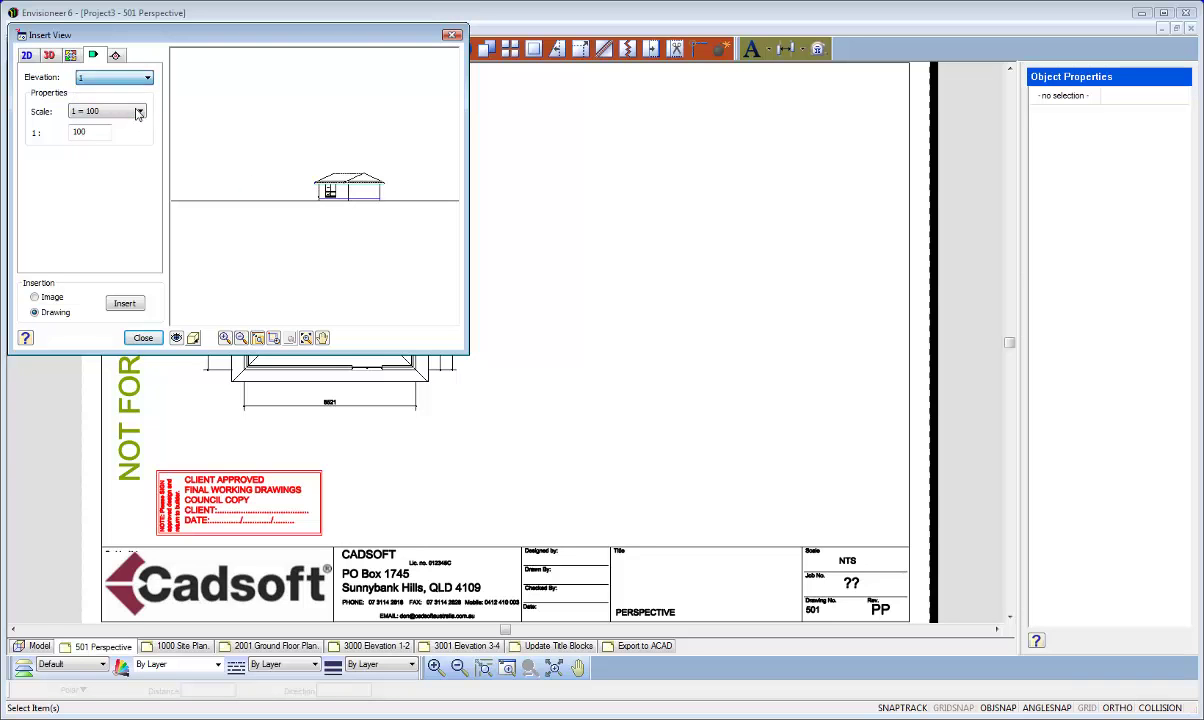
{"action": "left_click", "coordinate": [273, 338]}
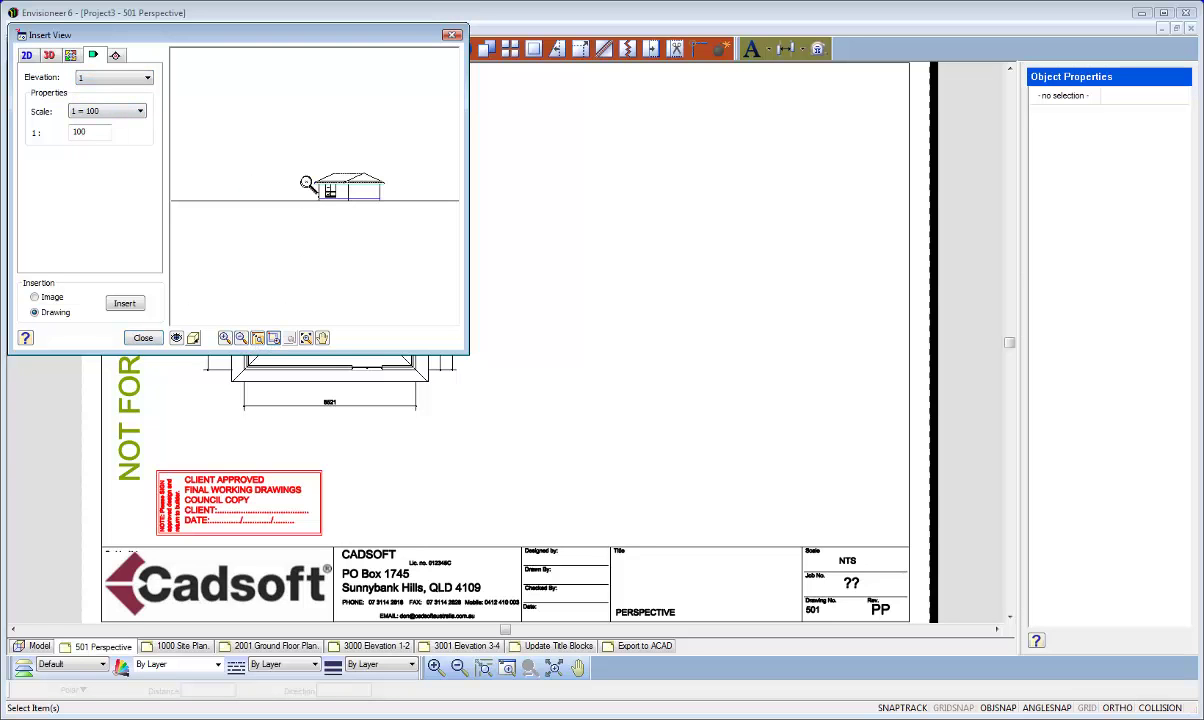
{"action": "left_click_drag", "start_coordinate": [311, 165], "coordinate": [392, 212]}
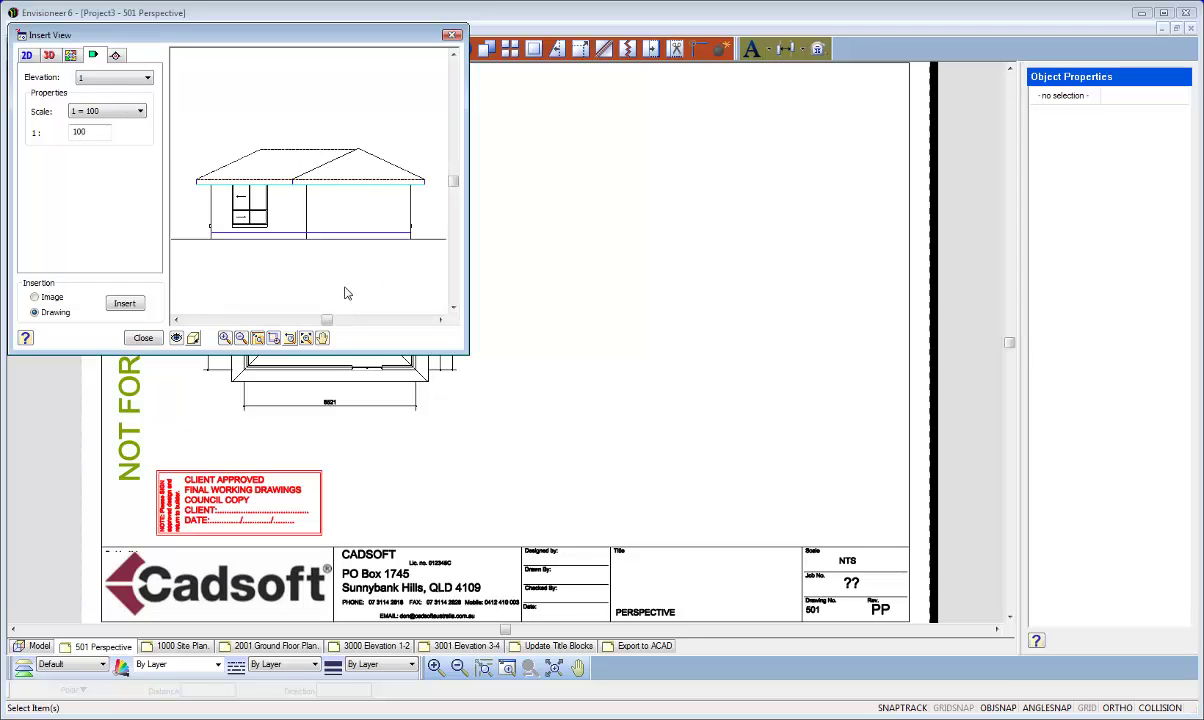
{"action": "left_click", "coordinate": [108, 116]}
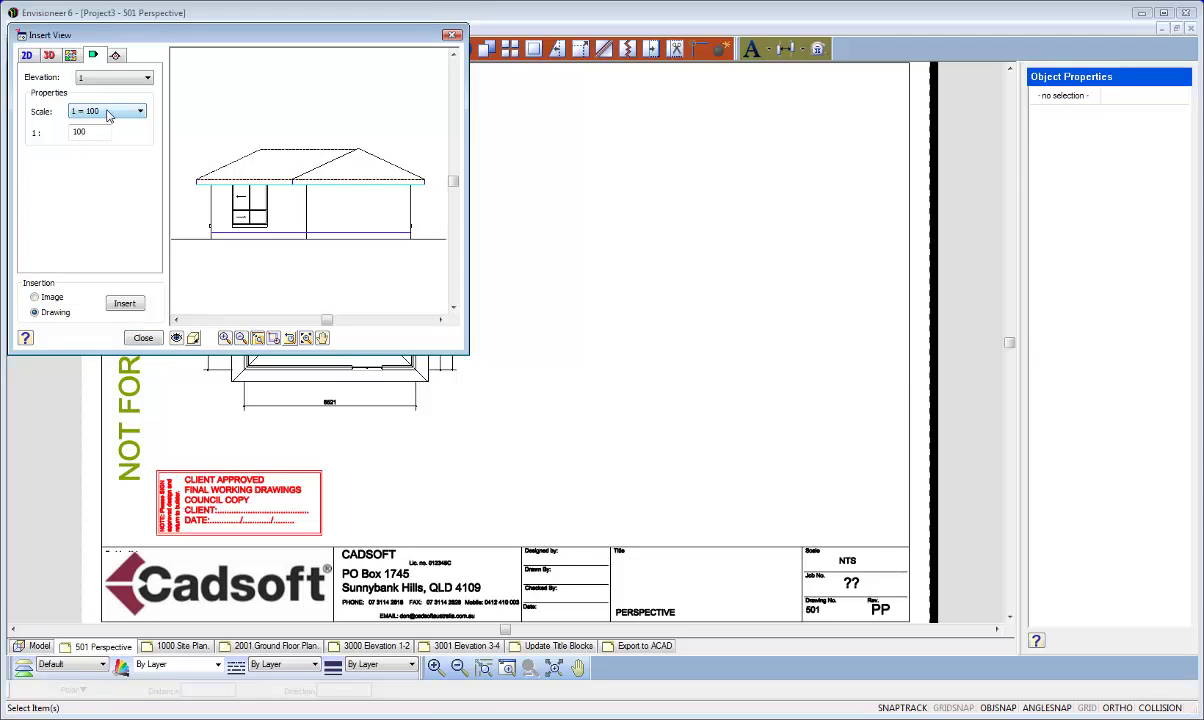
Step: Set Elevation 1 to Patterned display and place it right of the roof plan
{"action": "left_click", "coordinate": [176, 339]}
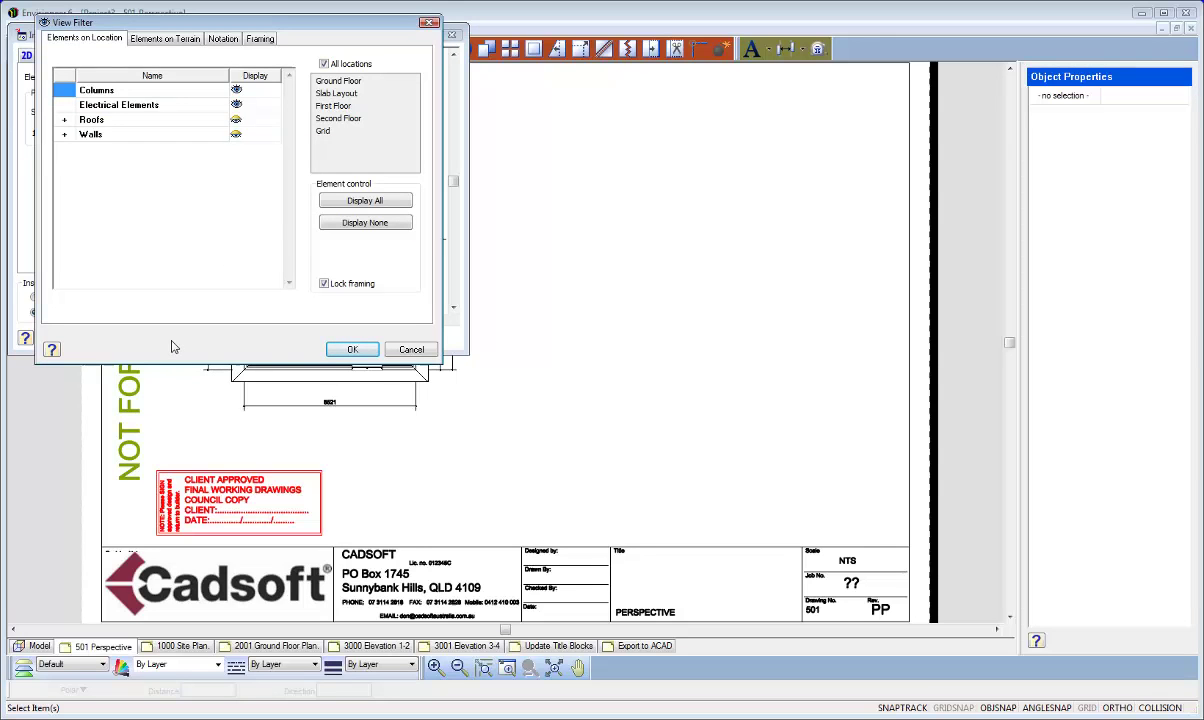
{"action": "left_click", "coordinate": [352, 349]}
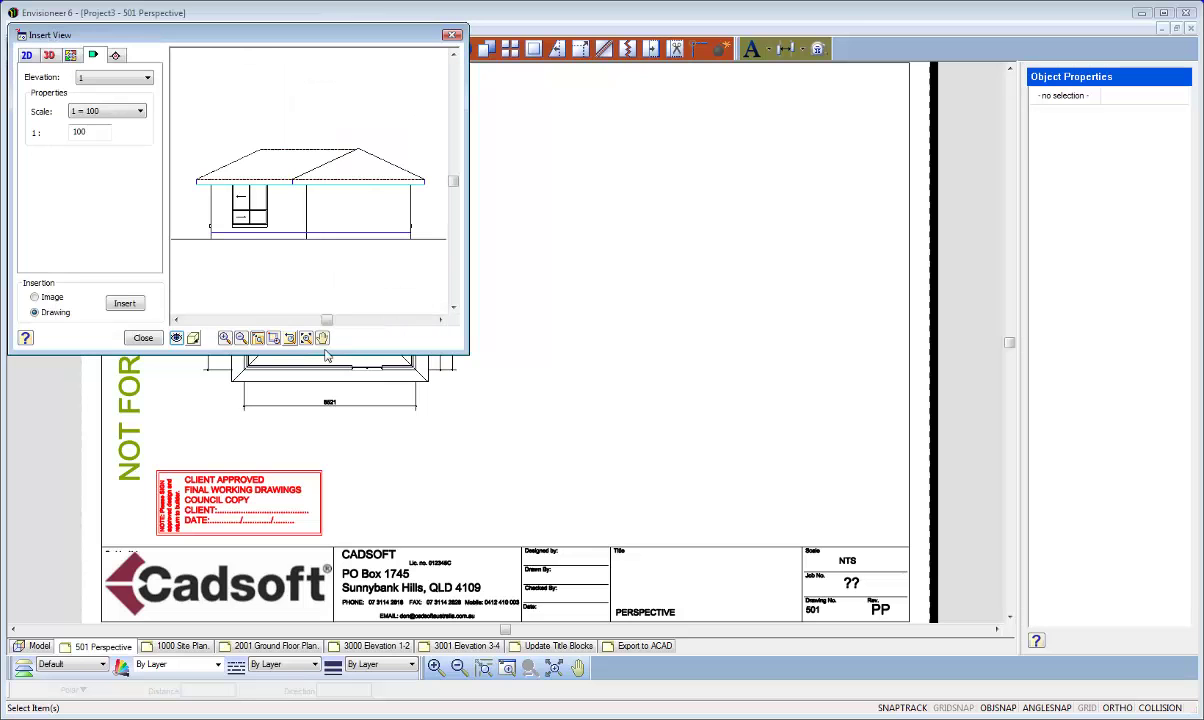
{"action": "left_click", "coordinate": [194, 340]}
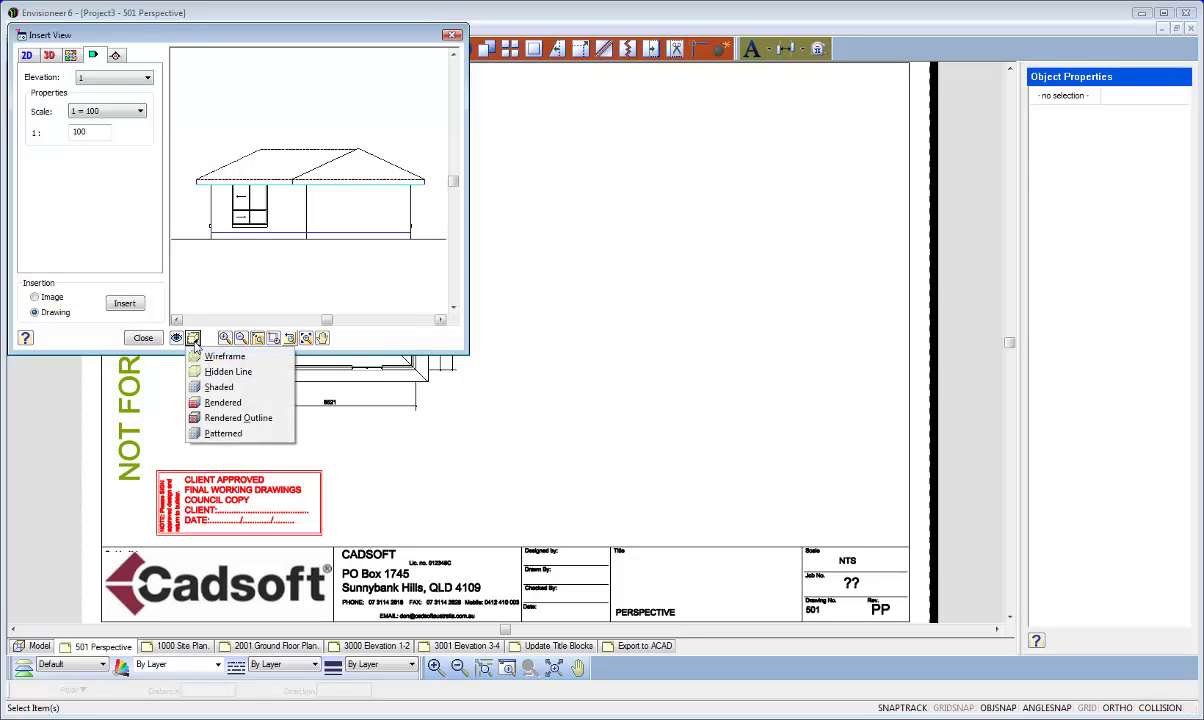
{"action": "left_click", "coordinate": [222, 434]}
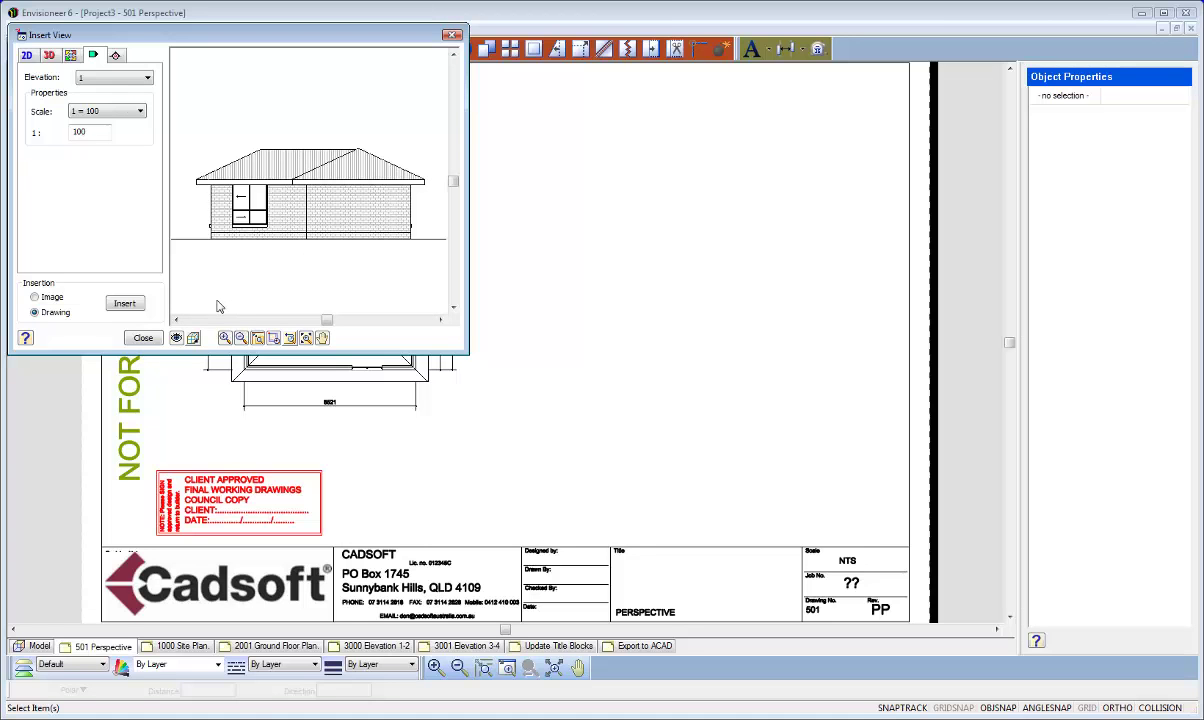
{"action": "left_click", "coordinate": [124, 302]}
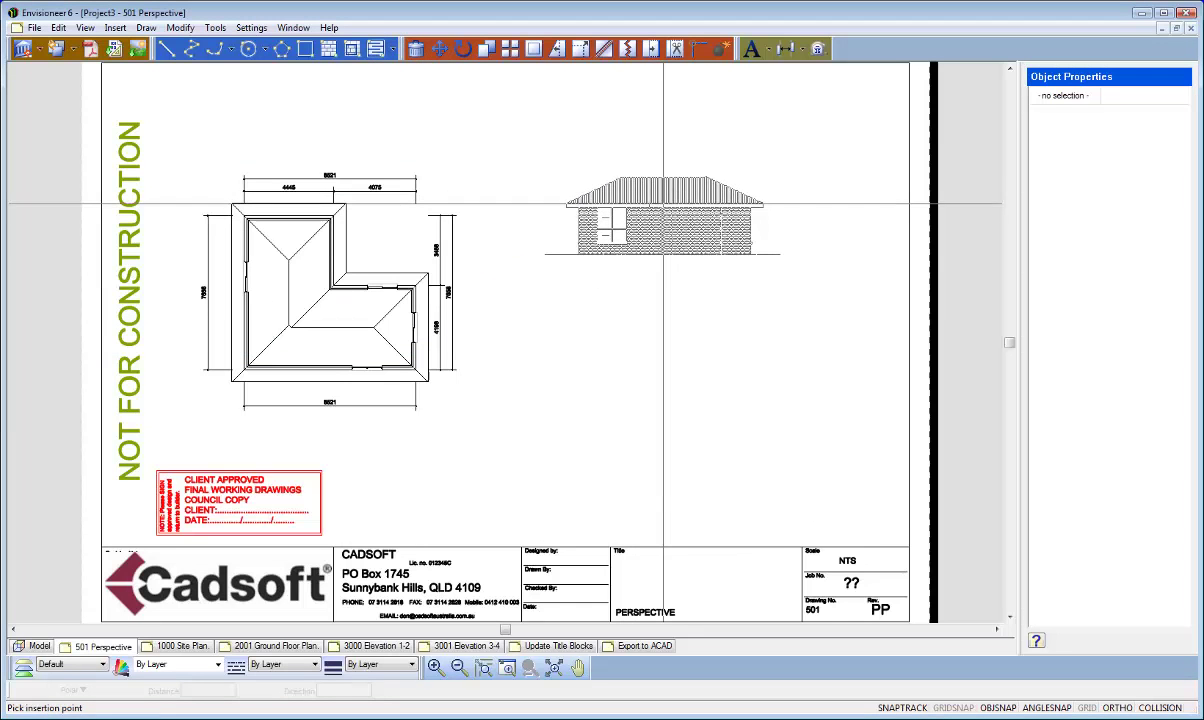
{"action": "left_click", "coordinate": [662, 204]}
{"action": "right_click", "coordinate": [660, 257]}
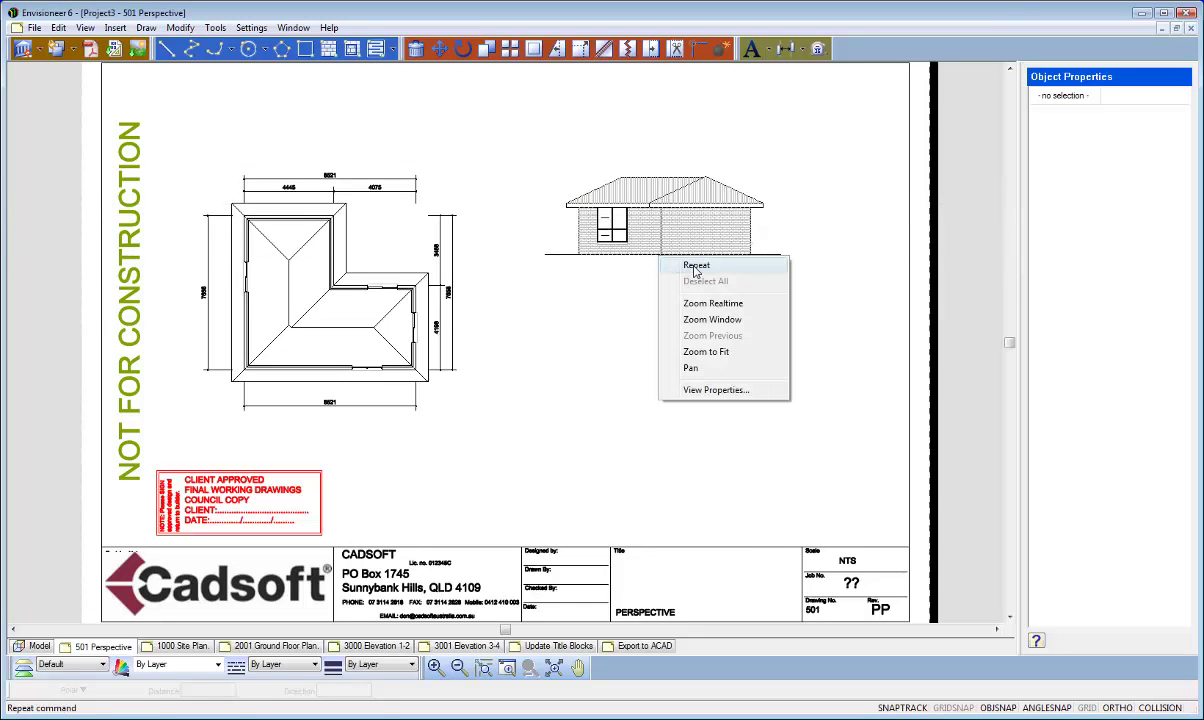
Step: Repeat Insert View with Elevation 4 and zoom into its preview
{"action": "left_click", "coordinate": [696, 267]}
{"action": "left_click", "coordinate": [90, 56]}
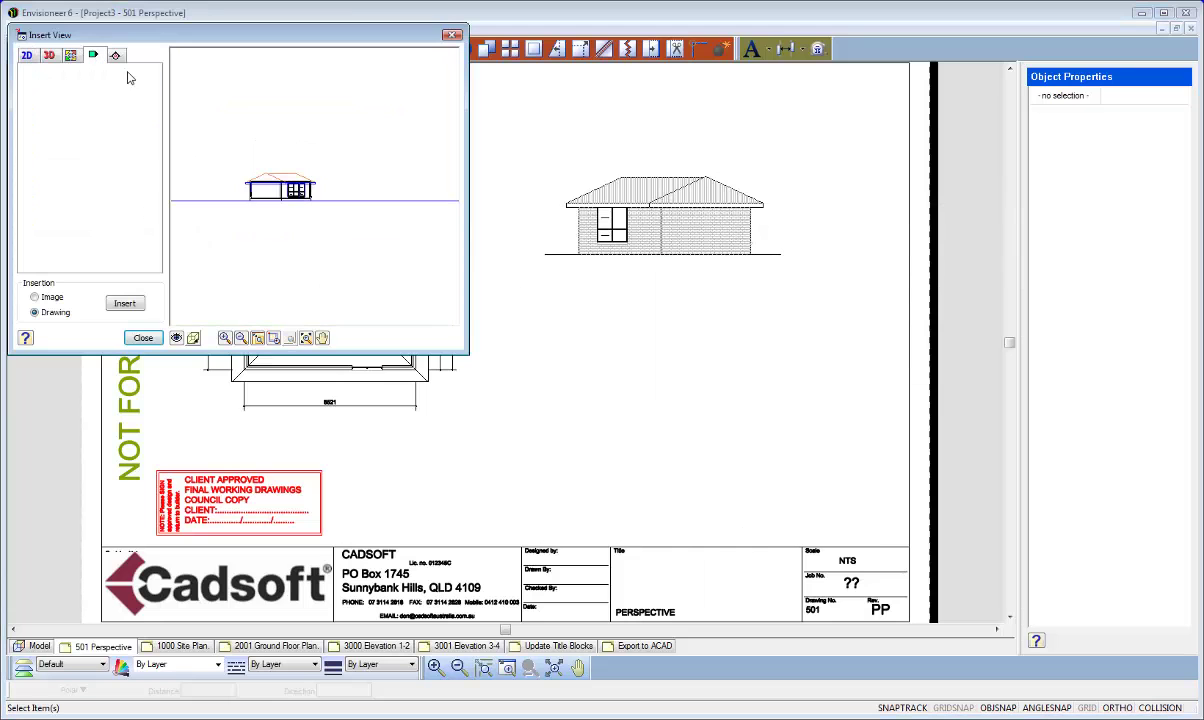
{"action": "left_click", "coordinate": [140, 78]}
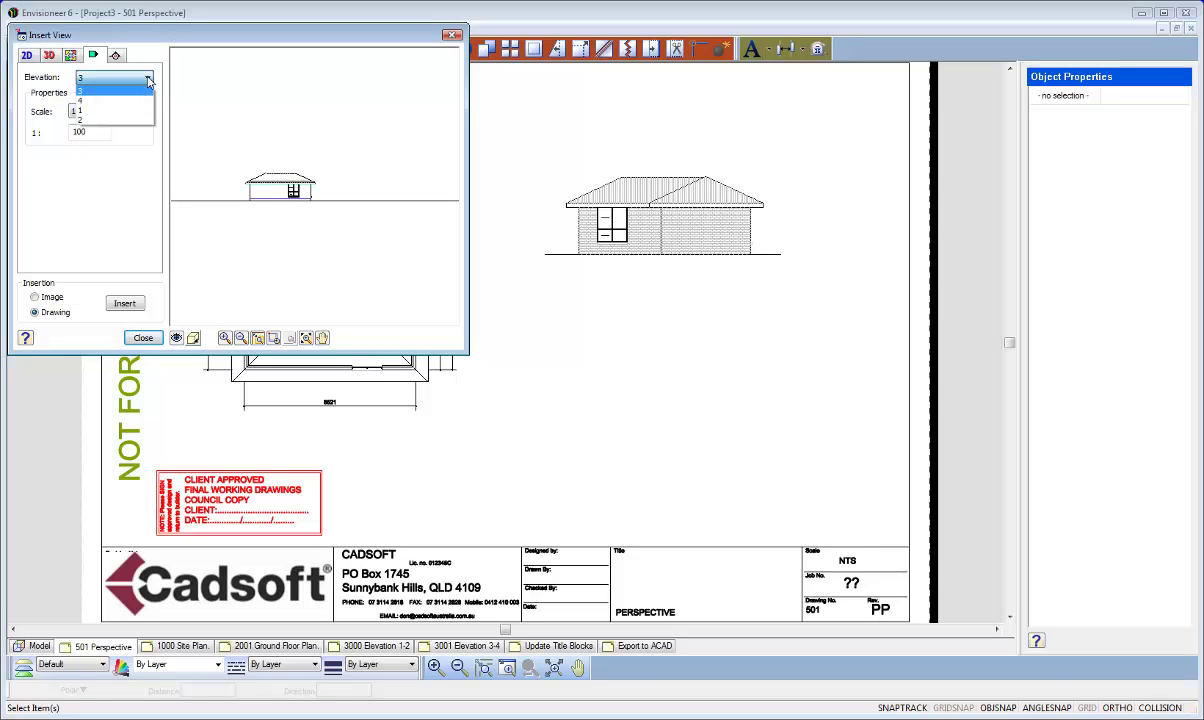
{"action": "left_click", "coordinate": [139, 100]}
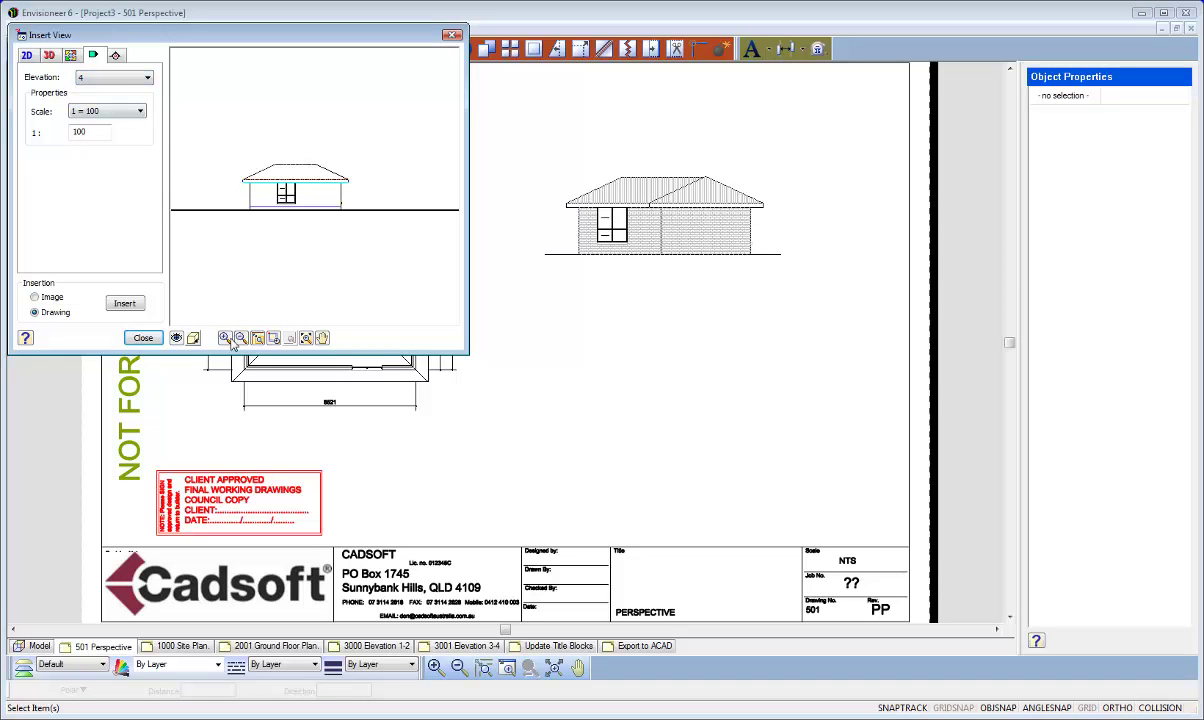
{"action": "left_click", "coordinate": [272, 341]}
{"action": "left_click", "coordinate": [217, 140]}
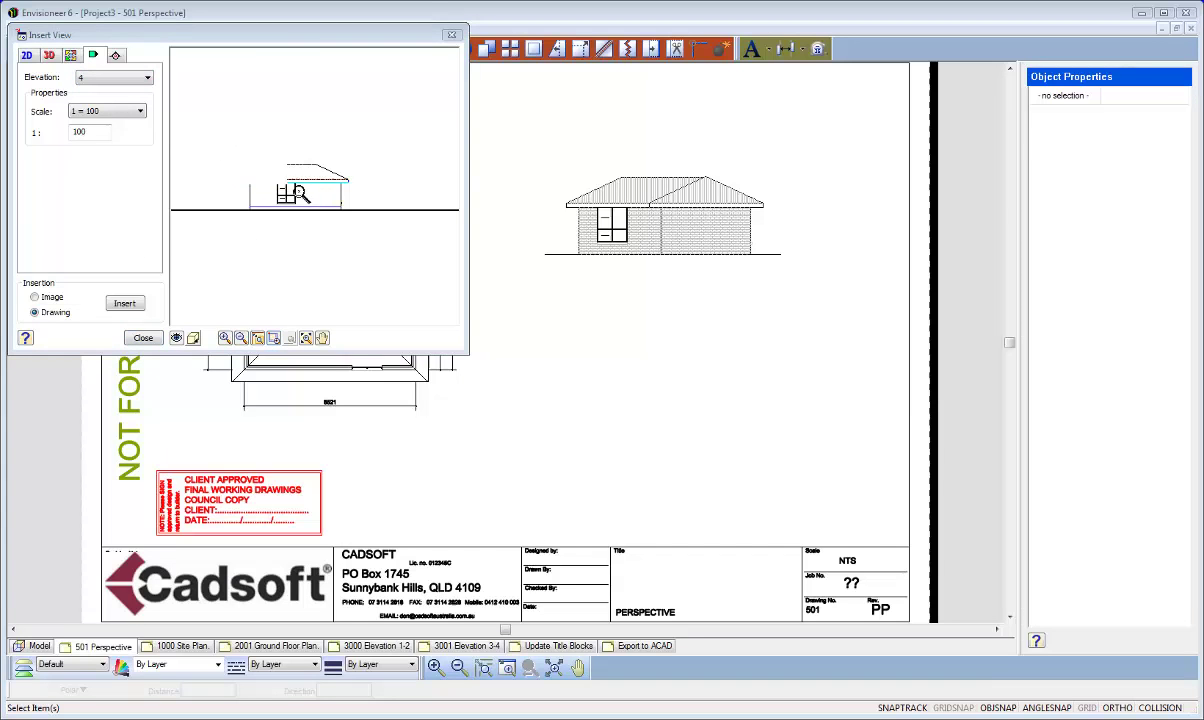
{"action": "left_click", "coordinate": [348, 220]}
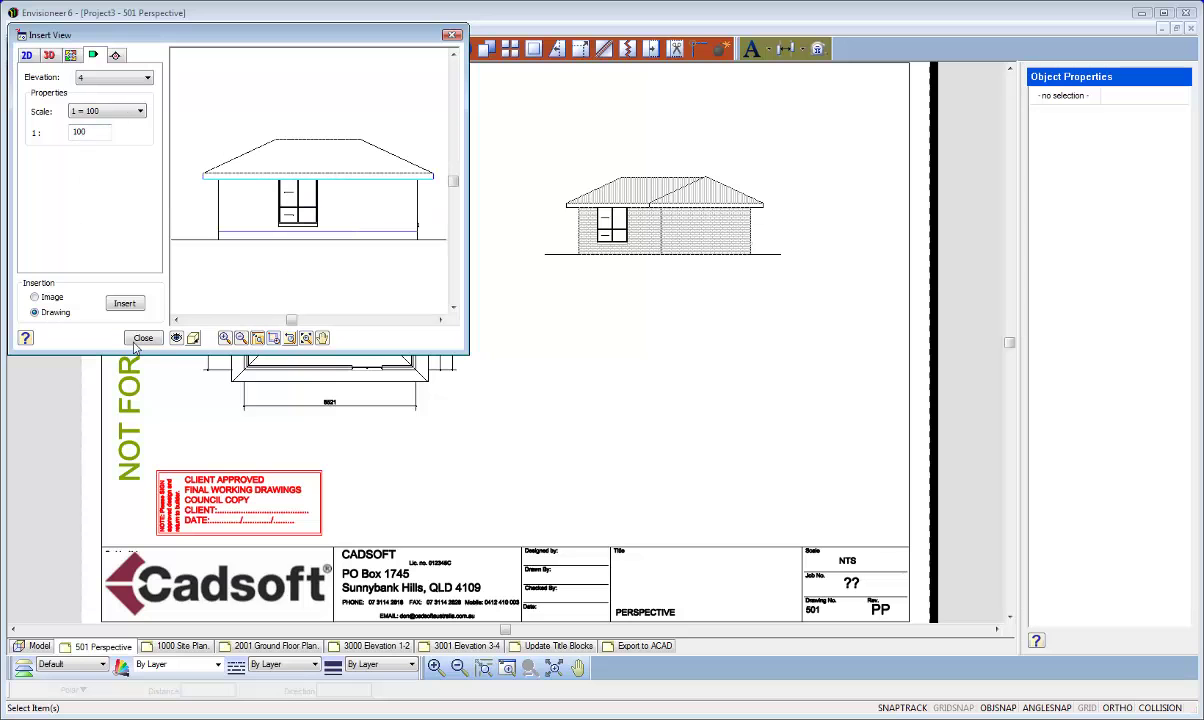
Step: Show Elevation 4 as Patterned and place it below Elevation 1
{"action": "left_click", "coordinate": [194, 339]}
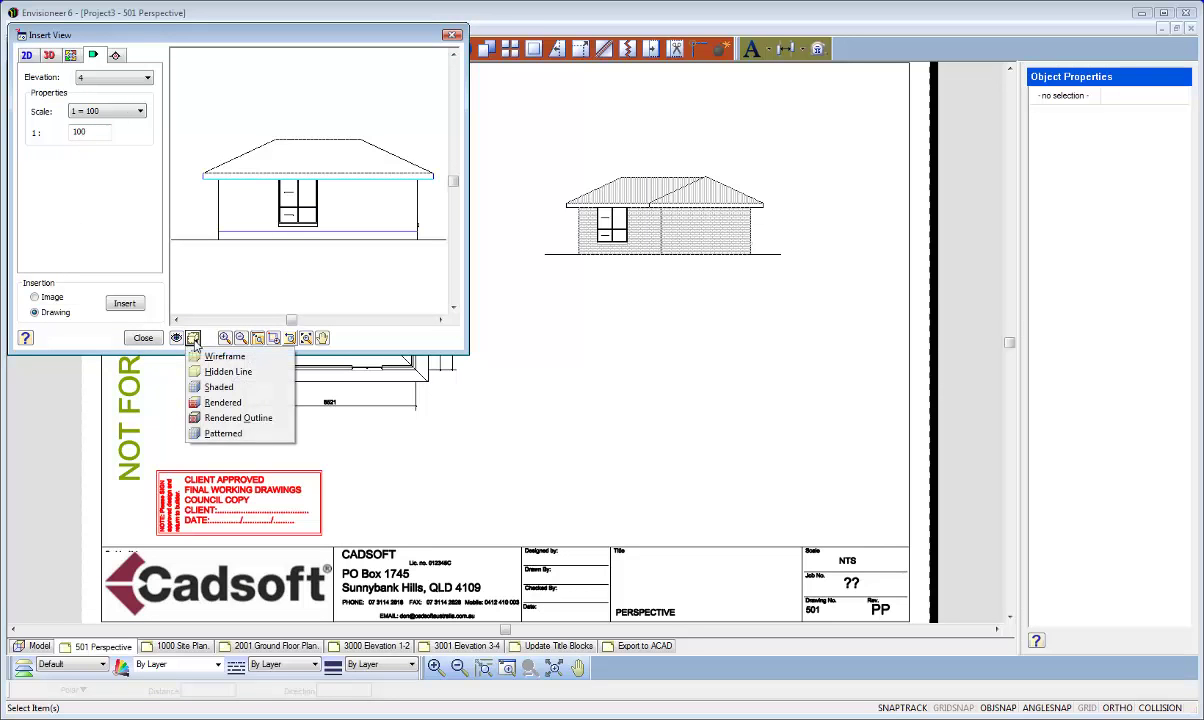
{"action": "left_click", "coordinate": [222, 433]}
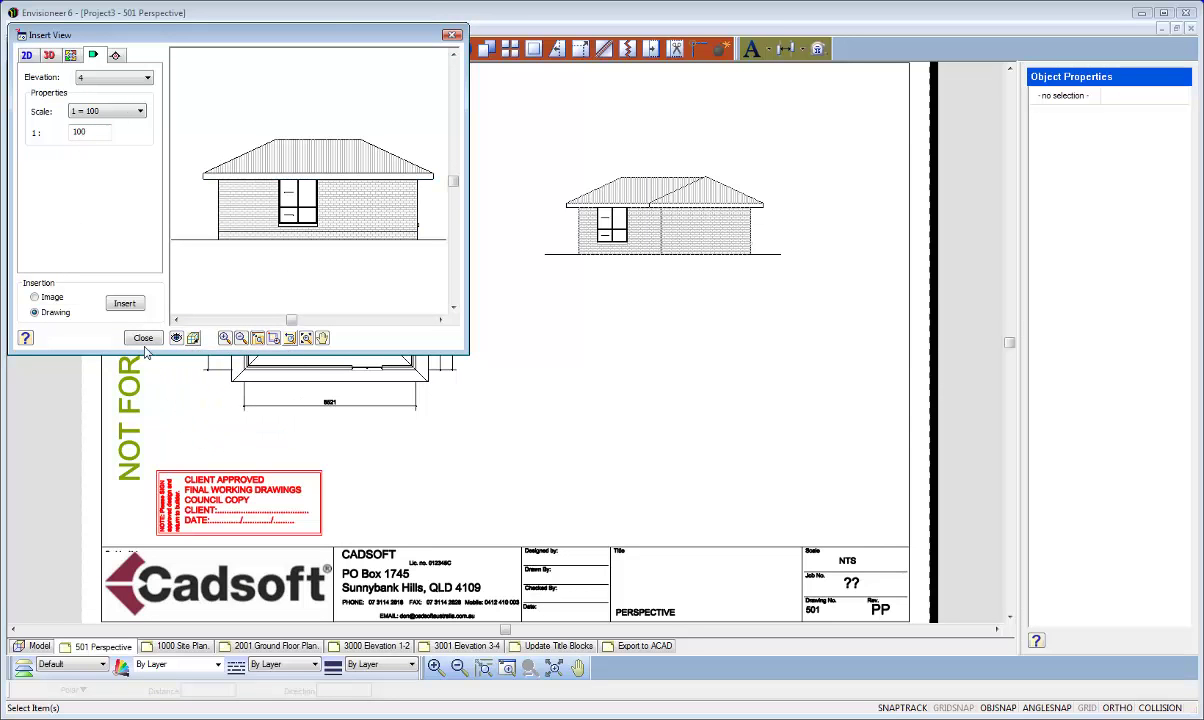
{"action": "left_click", "coordinate": [124, 304]}
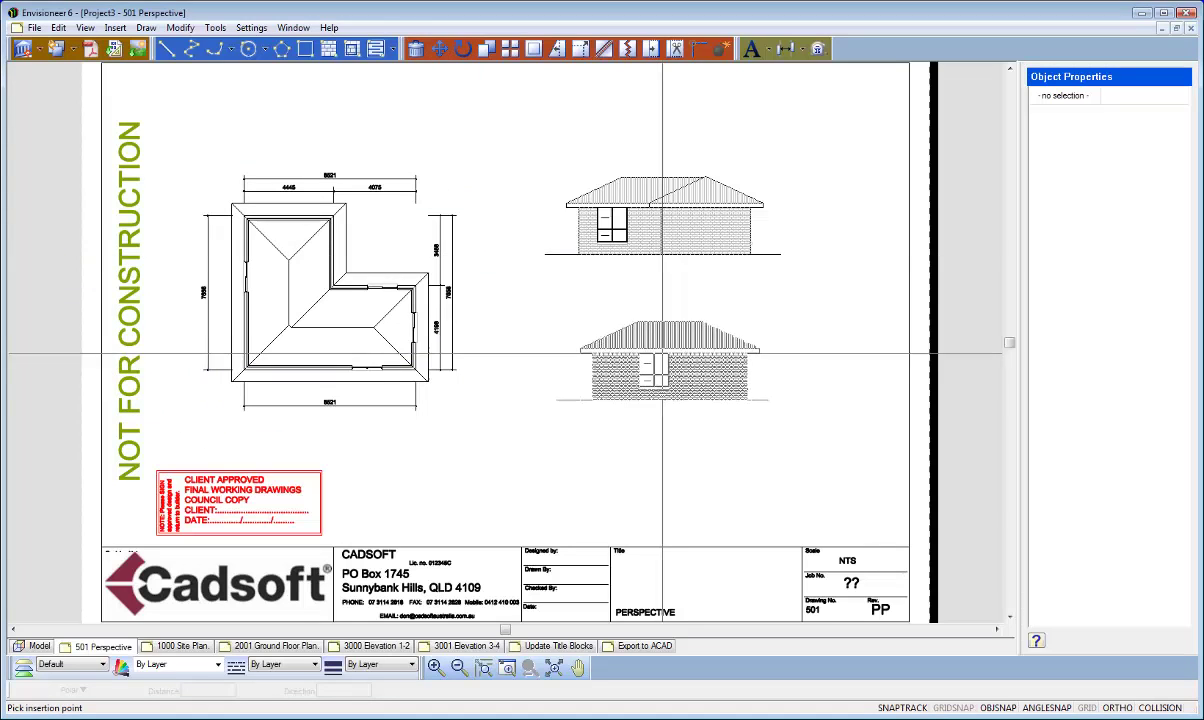
{"action": "left_click", "coordinate": [662, 321]}
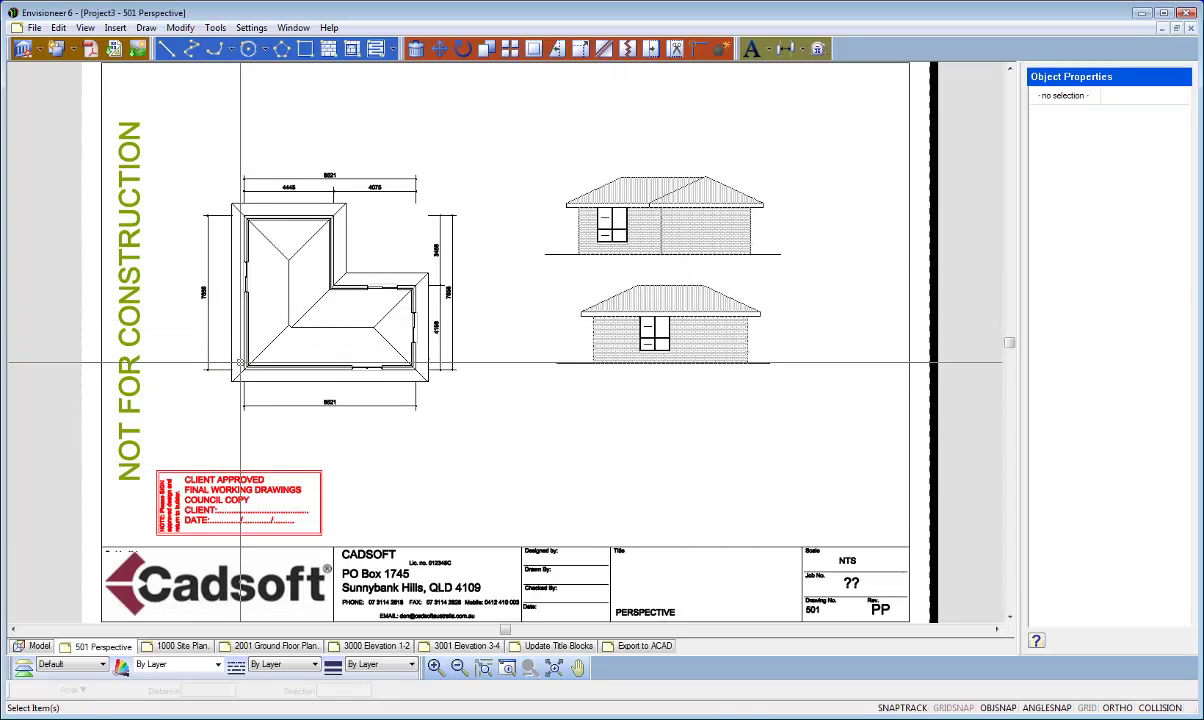
Step: In the model, set the 25° Roof Cover's shape to Gable with Display Gable on
{"action": "left_click", "coordinate": [38, 645]}
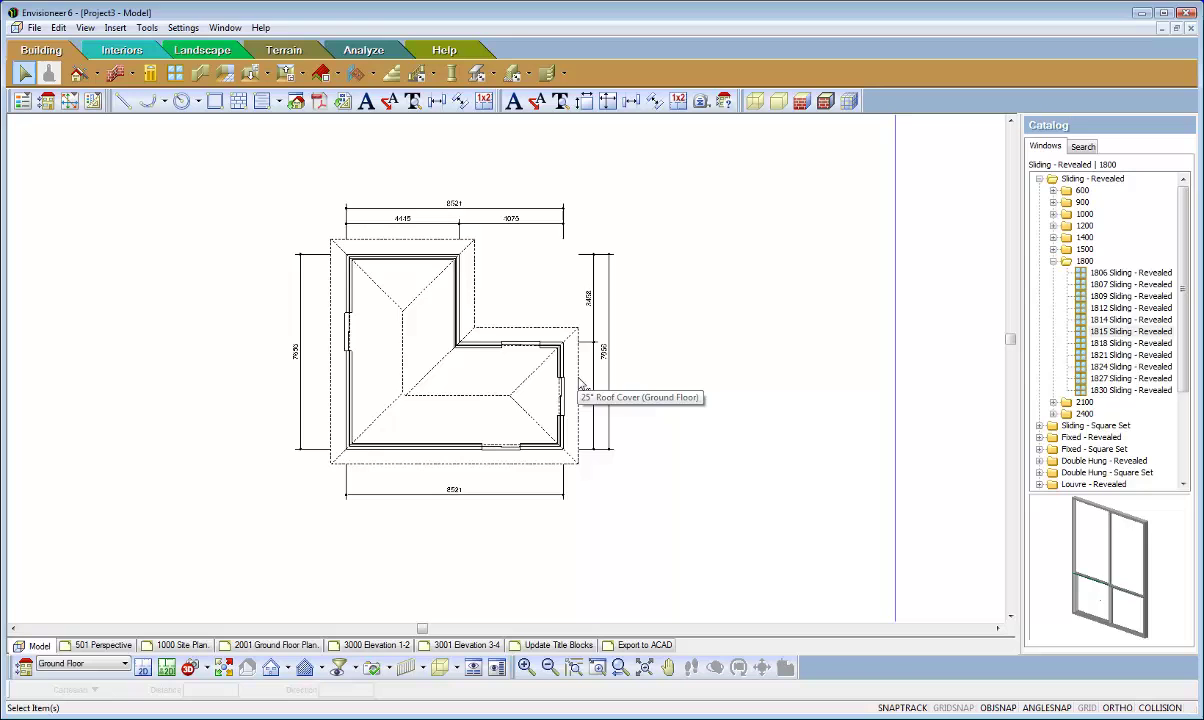
{"action": "left_click", "coordinate": [581, 380]}
{"action": "right_click", "coordinate": [581, 380]}
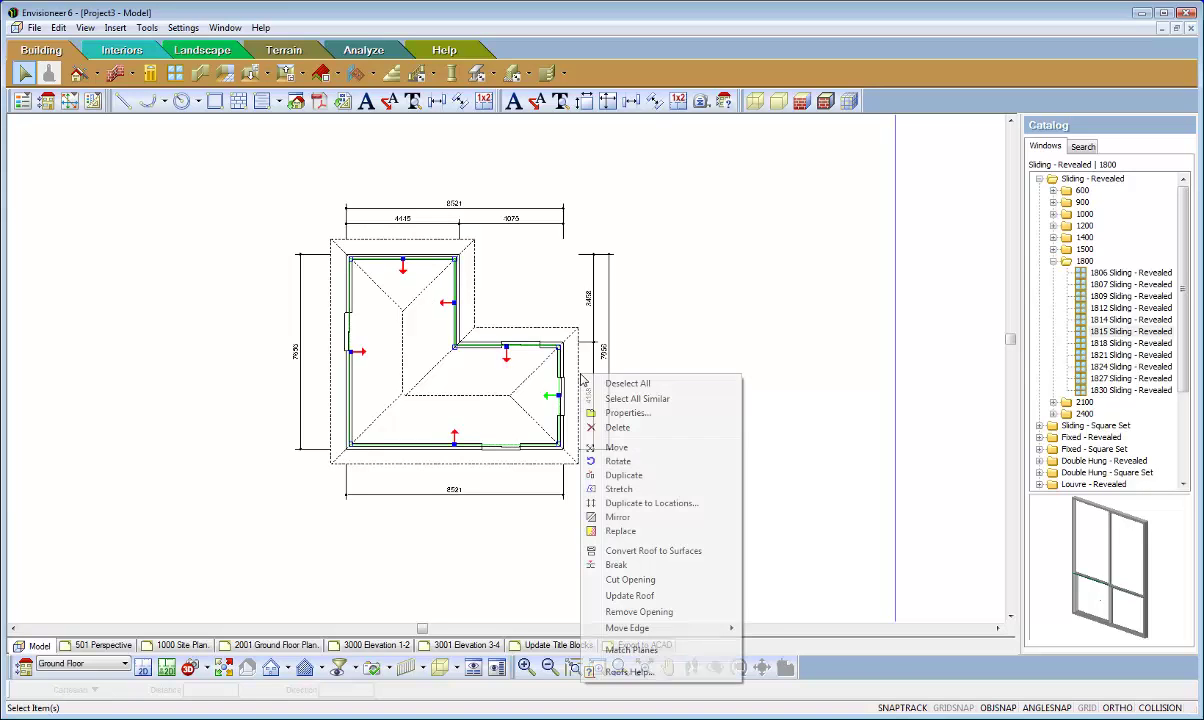
{"action": "left_click", "coordinate": [618, 392]}
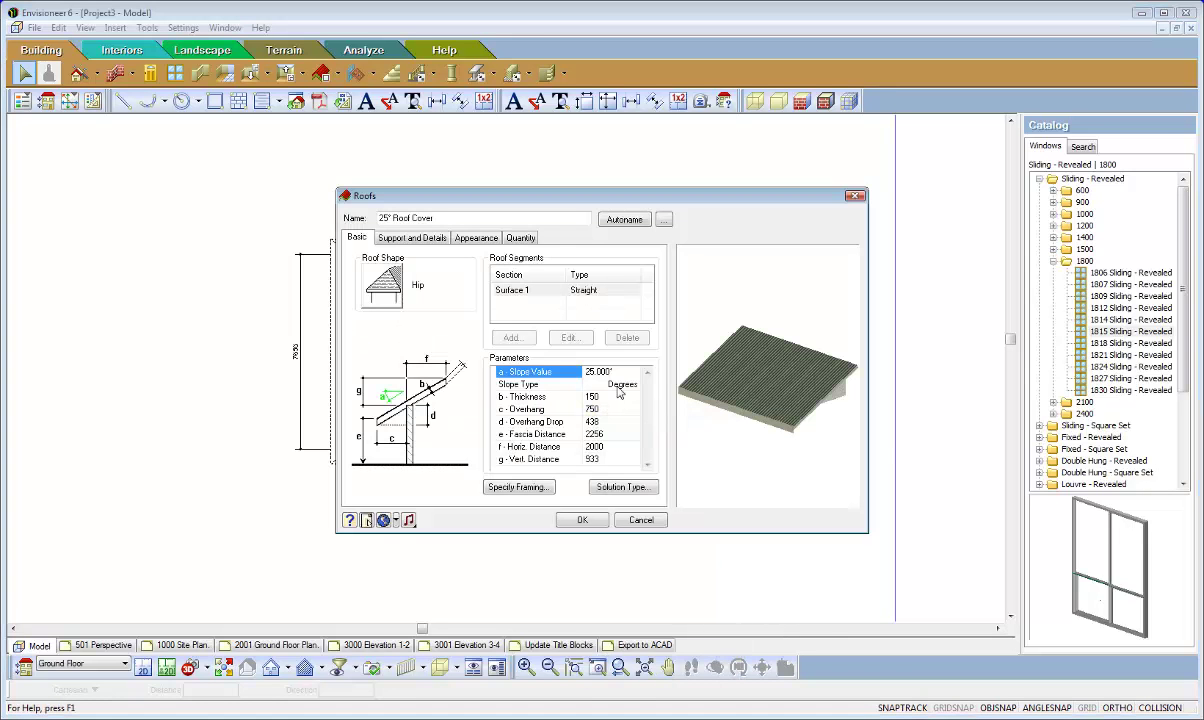
{"action": "left_click", "coordinate": [395, 293]}
{"action": "left_click", "coordinate": [534, 295]}
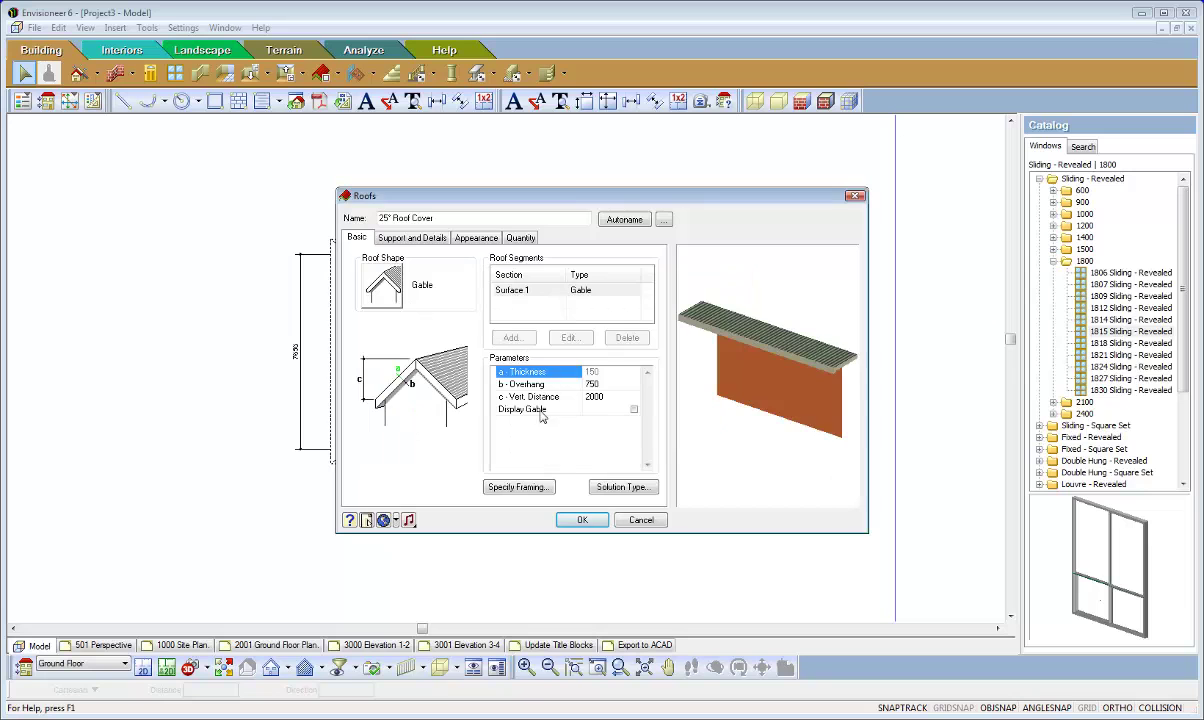
{"action": "left_click", "coordinate": [634, 409]}
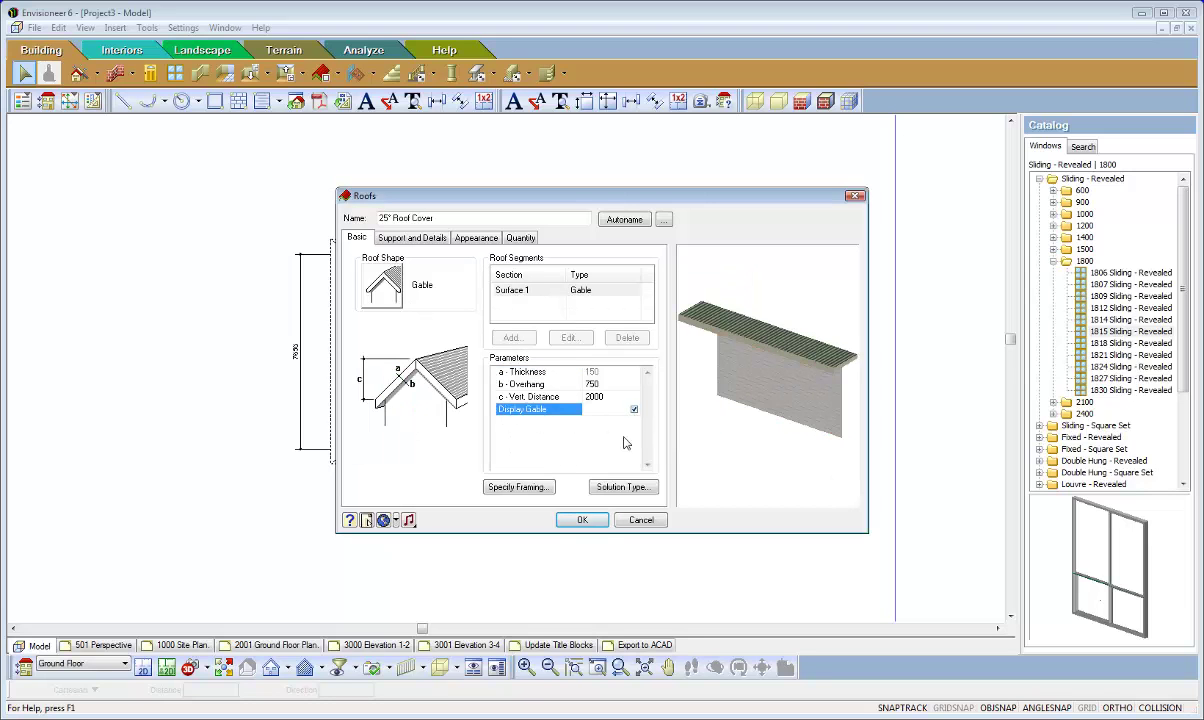
{"action": "left_click", "coordinate": [581, 521]}
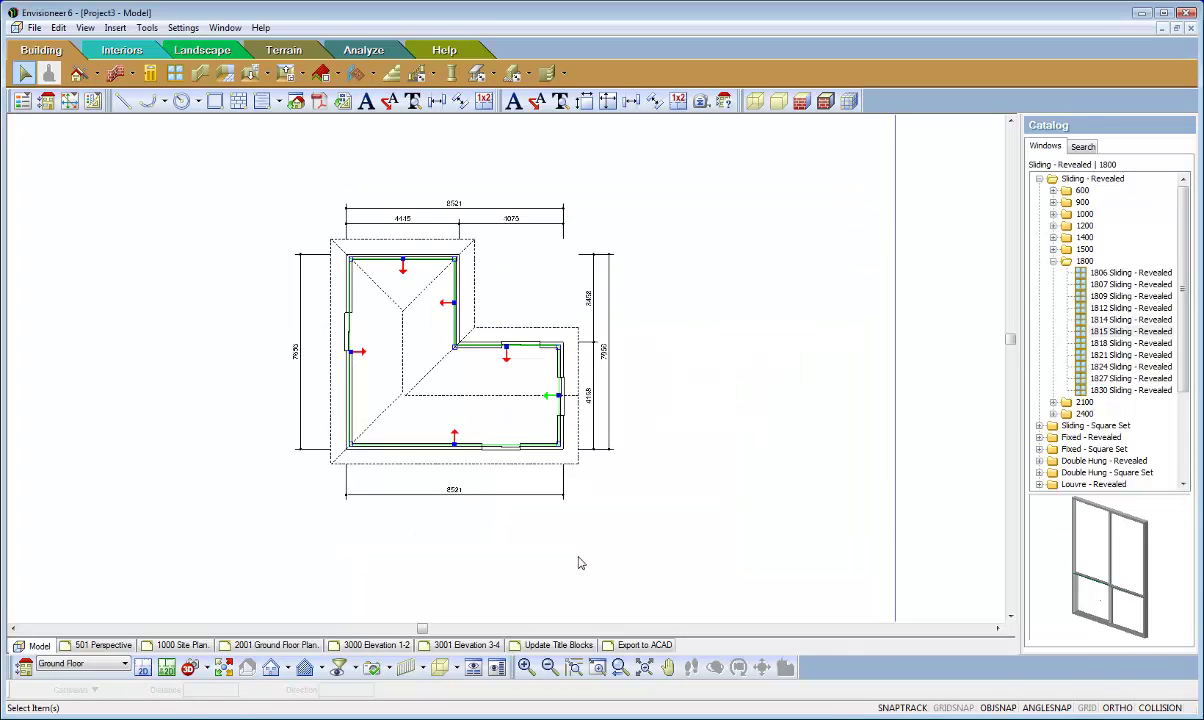
{"action": "left_click", "coordinate": [578, 563]}
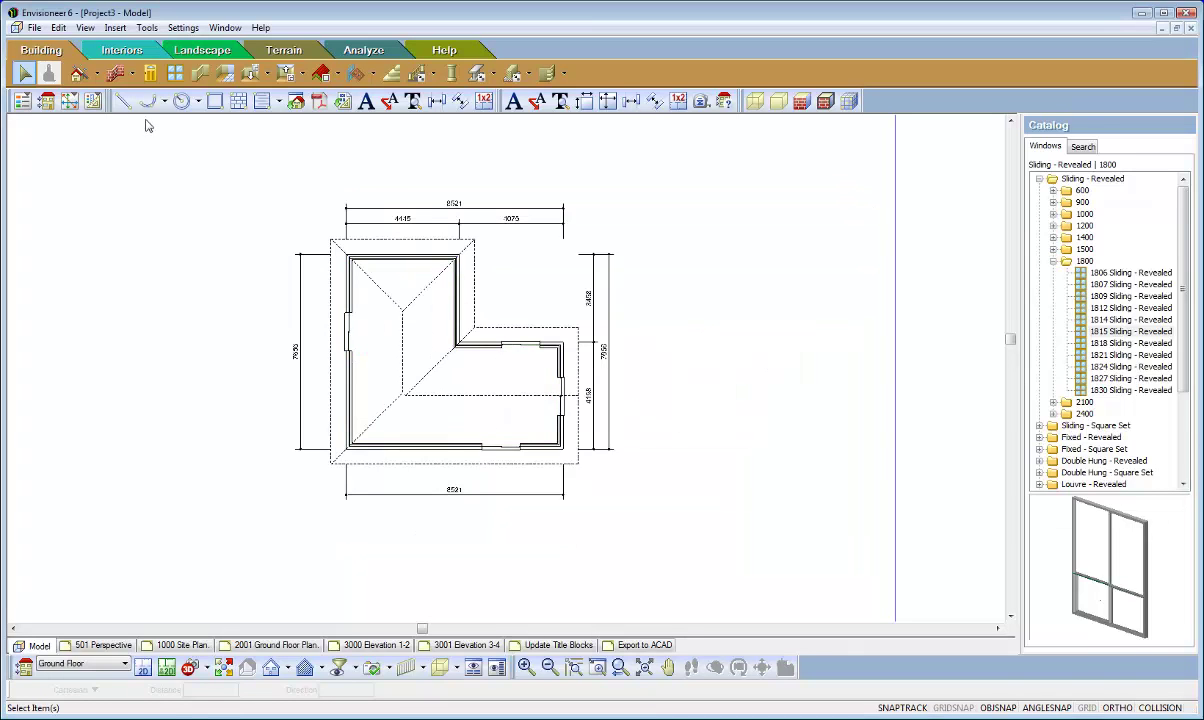
Step: Insert an 820mm External Hinged Entrance Door at the L's inner corner
{"action": "left_click", "coordinate": [150, 73]}
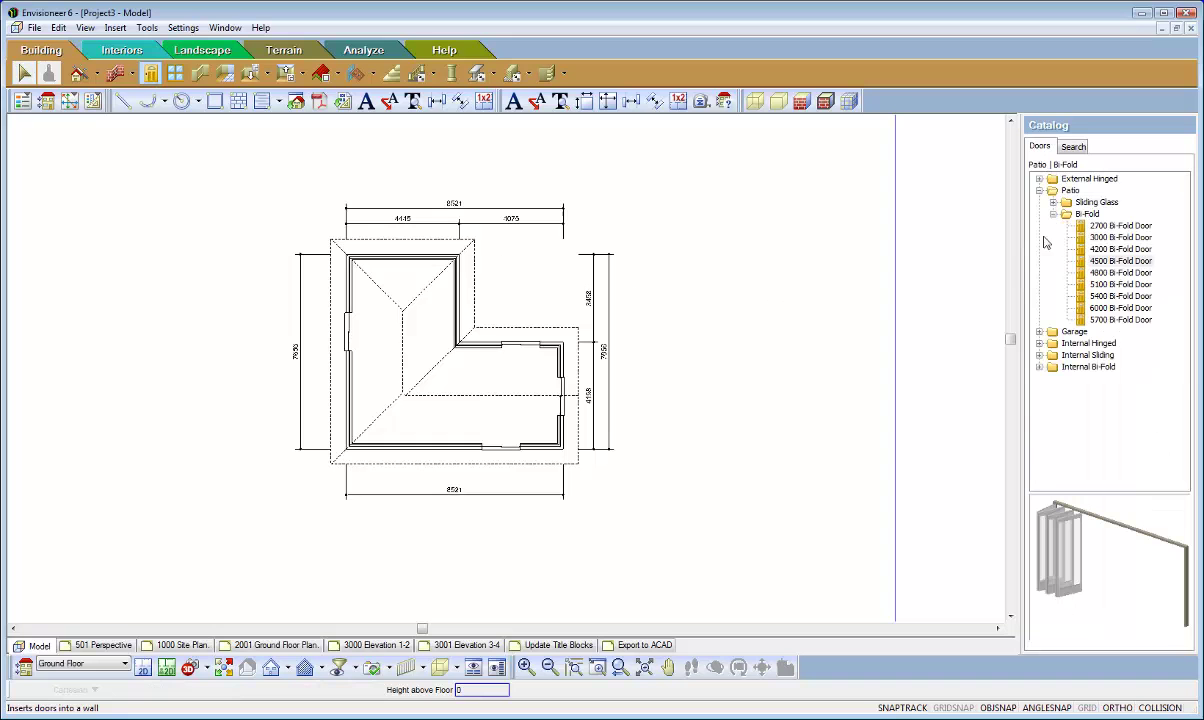
{"action": "left_click", "coordinate": [1110, 228]}
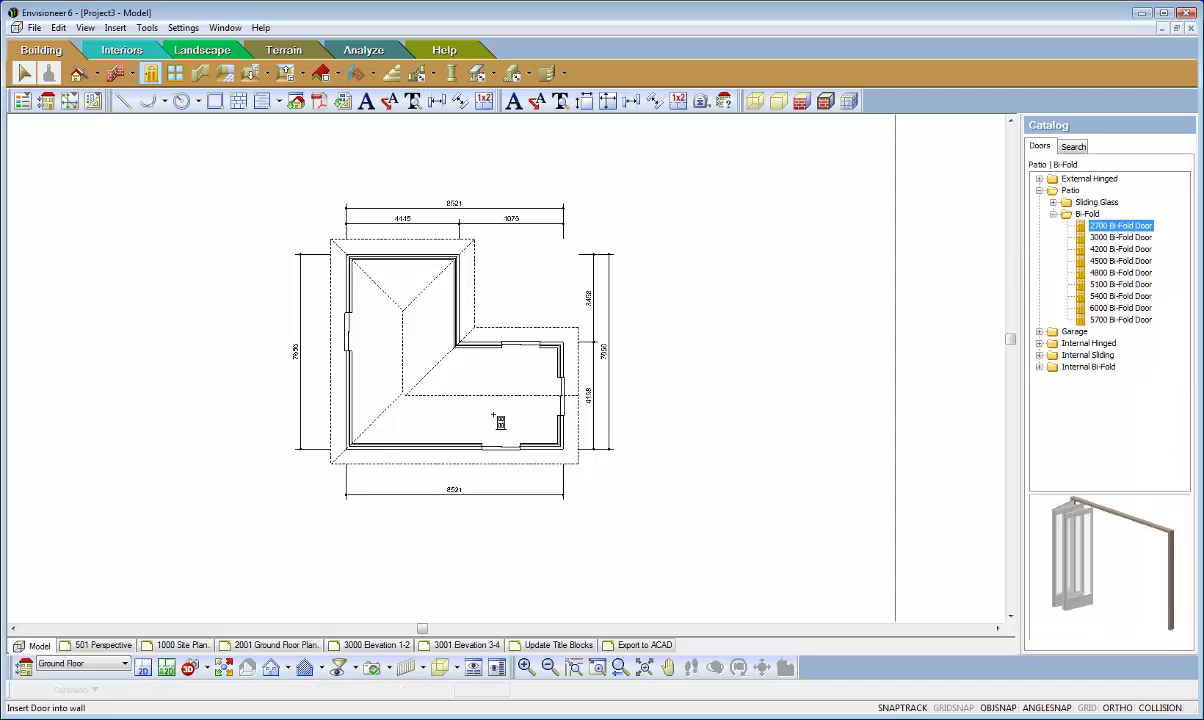
{"action": "left_click", "coordinate": [1039, 179]}
{"action": "left_click", "coordinate": [1104, 216]}
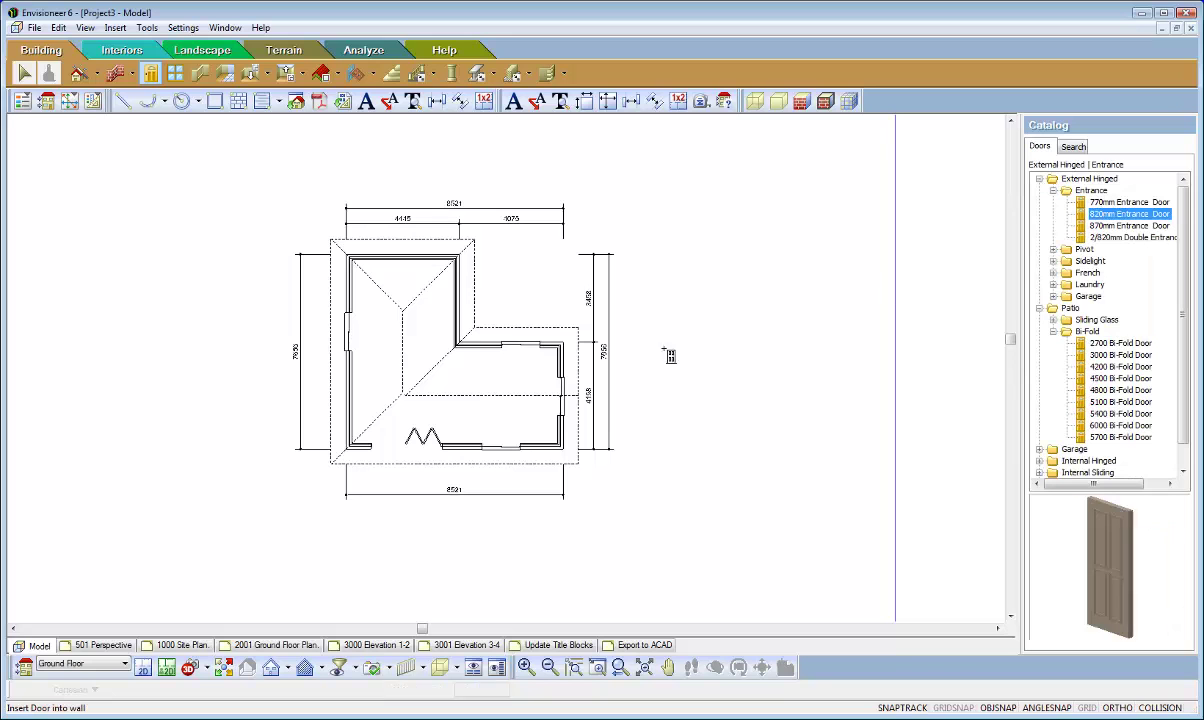
{"action": "left_click", "coordinate": [481, 355]}
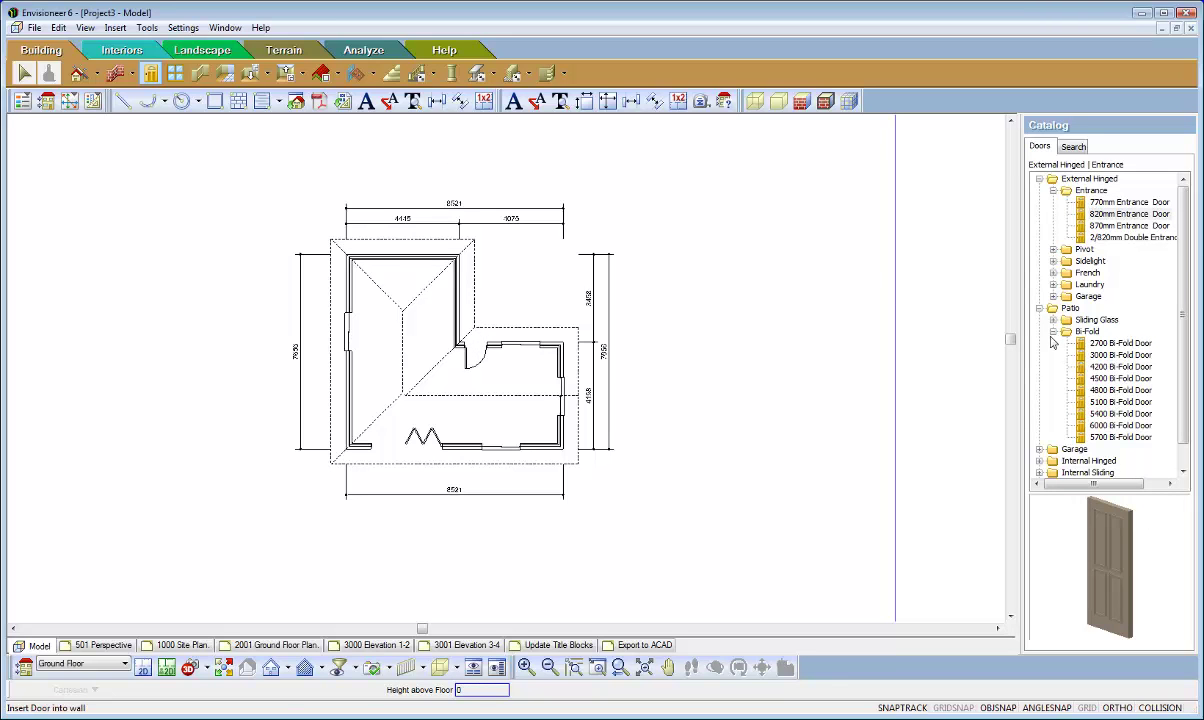
Step: Add the Garage 2135 x 2400 Roller Door to the wall and finish inserting doors
{"action": "left_click", "coordinate": [1040, 309]}
{"action": "left_click", "coordinate": [1053, 297]}
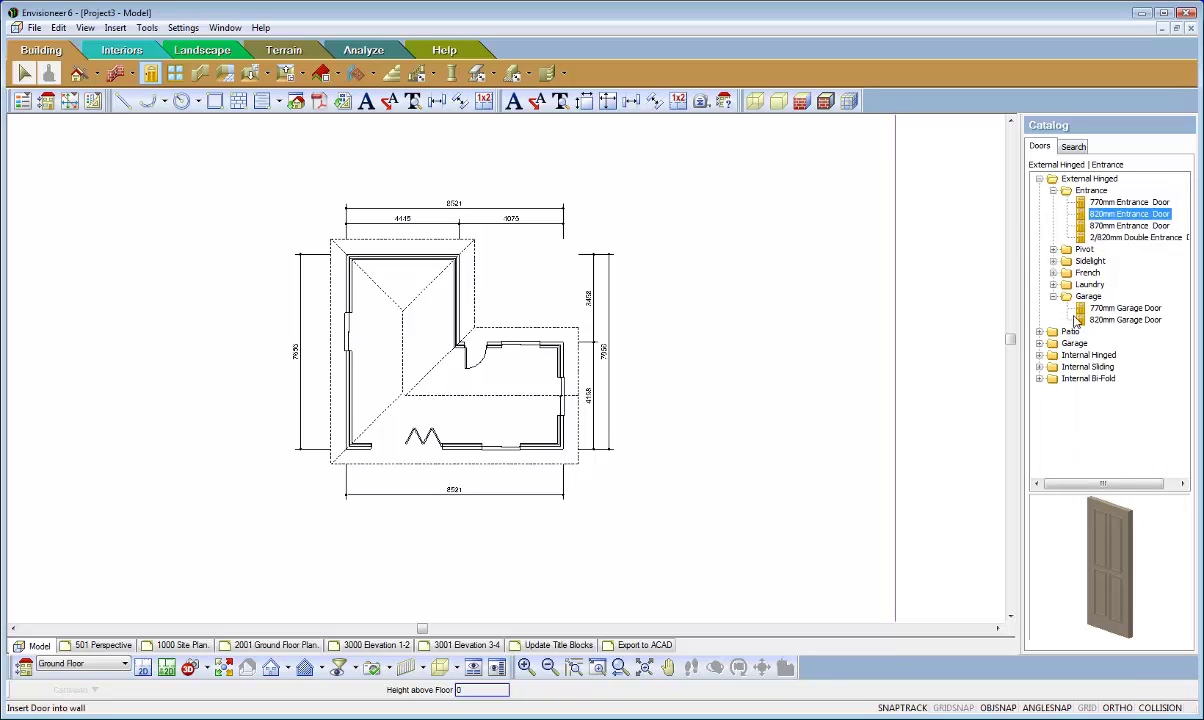
{"action": "left_click", "coordinate": [1039, 179]}
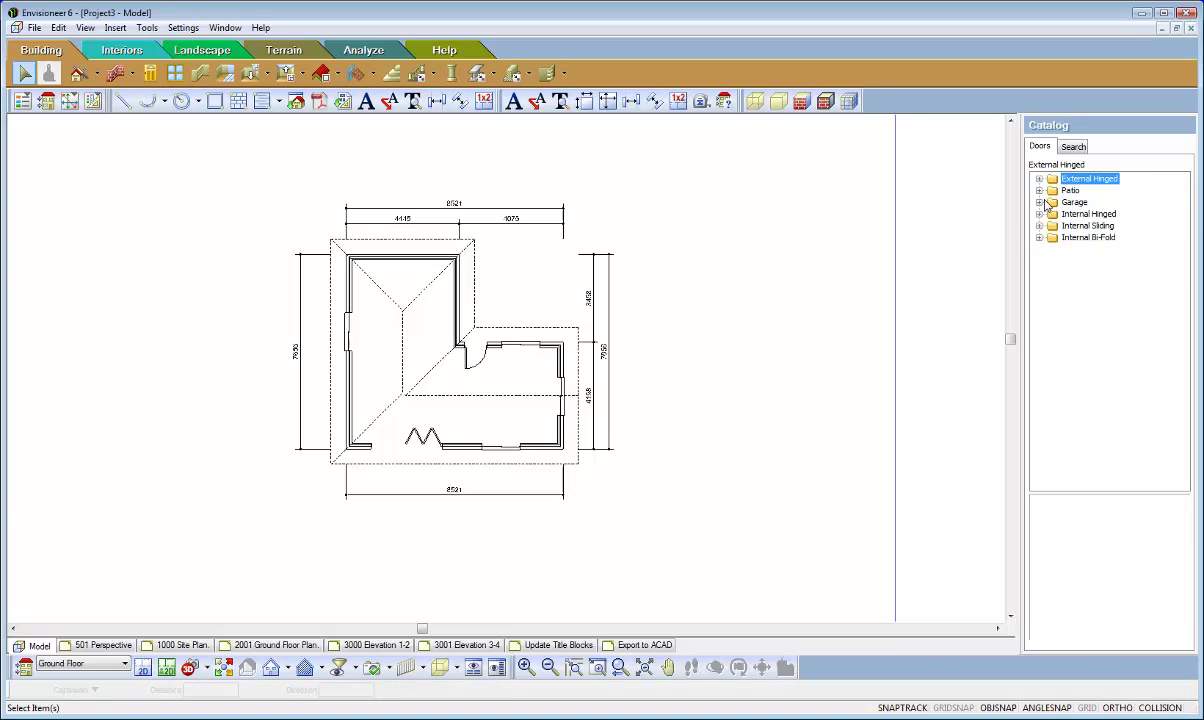
{"action": "left_click", "coordinate": [1039, 202]}
{"action": "left_click", "coordinate": [1053, 214]}
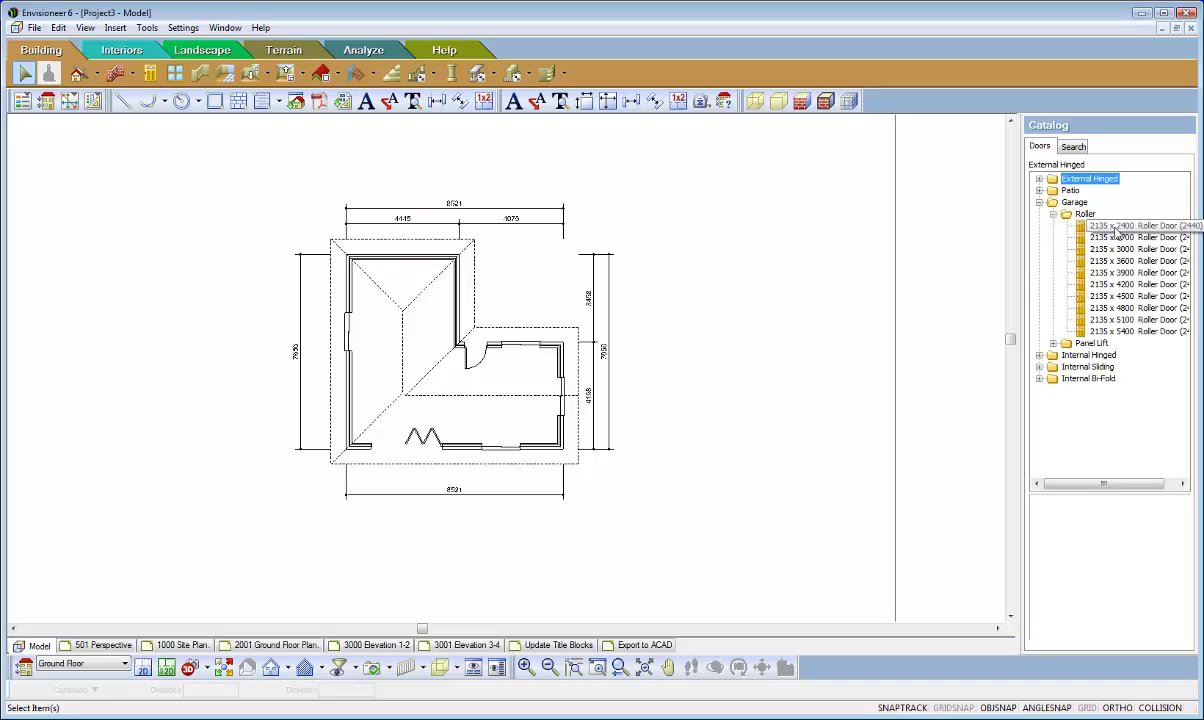
{"action": "left_click", "coordinate": [1136, 226]}
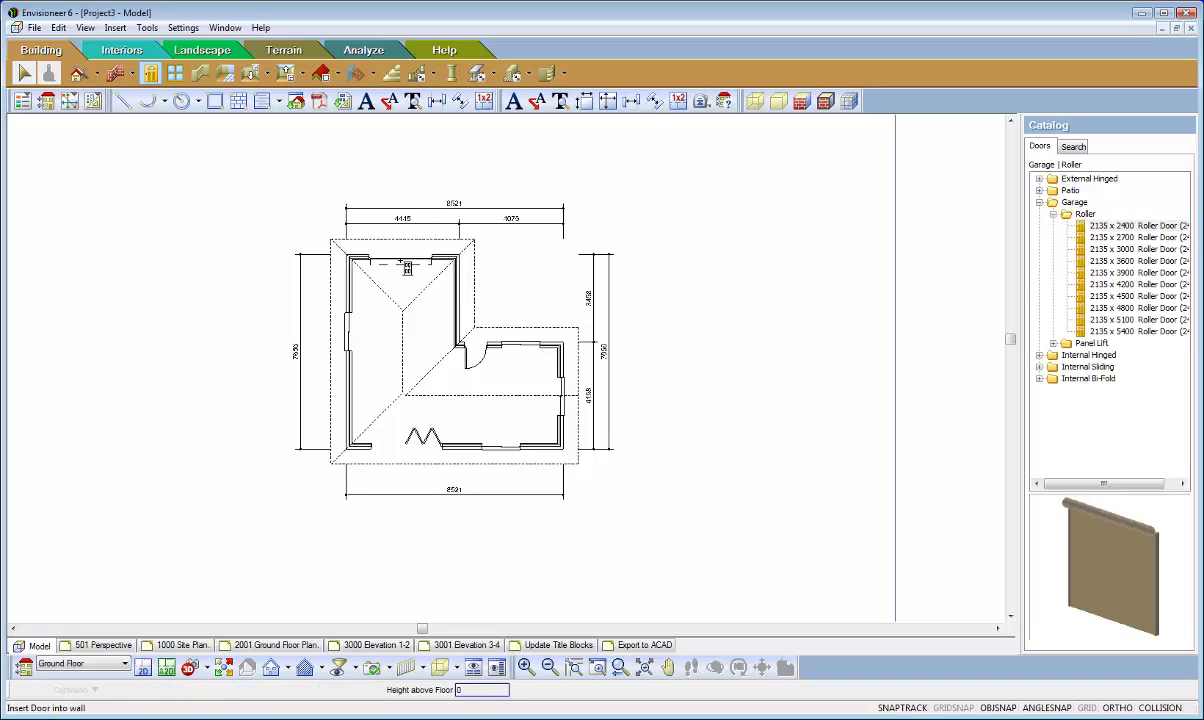
{"action": "right_click", "coordinate": [690, 365]}
{"action": "left_click", "coordinate": [720, 371]}
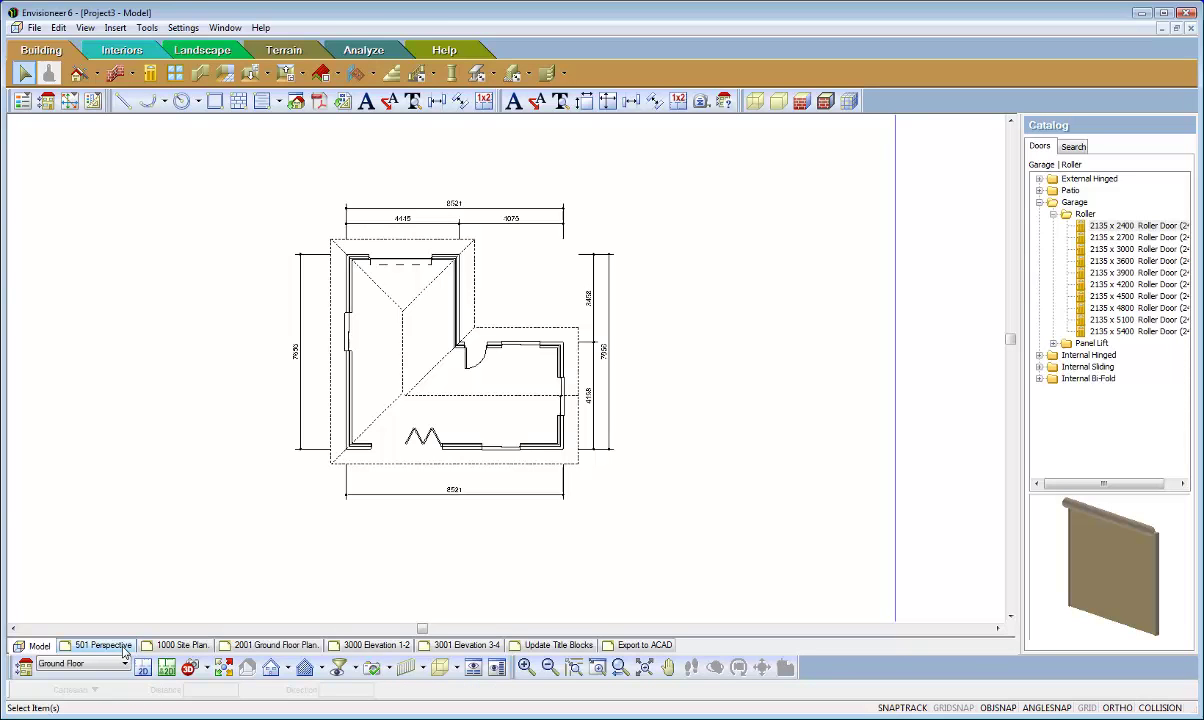
Step: On the 501 Perspective sheet, run Update SmartView (Global) with 4_2 included
{"action": "left_click", "coordinate": [103, 645]}
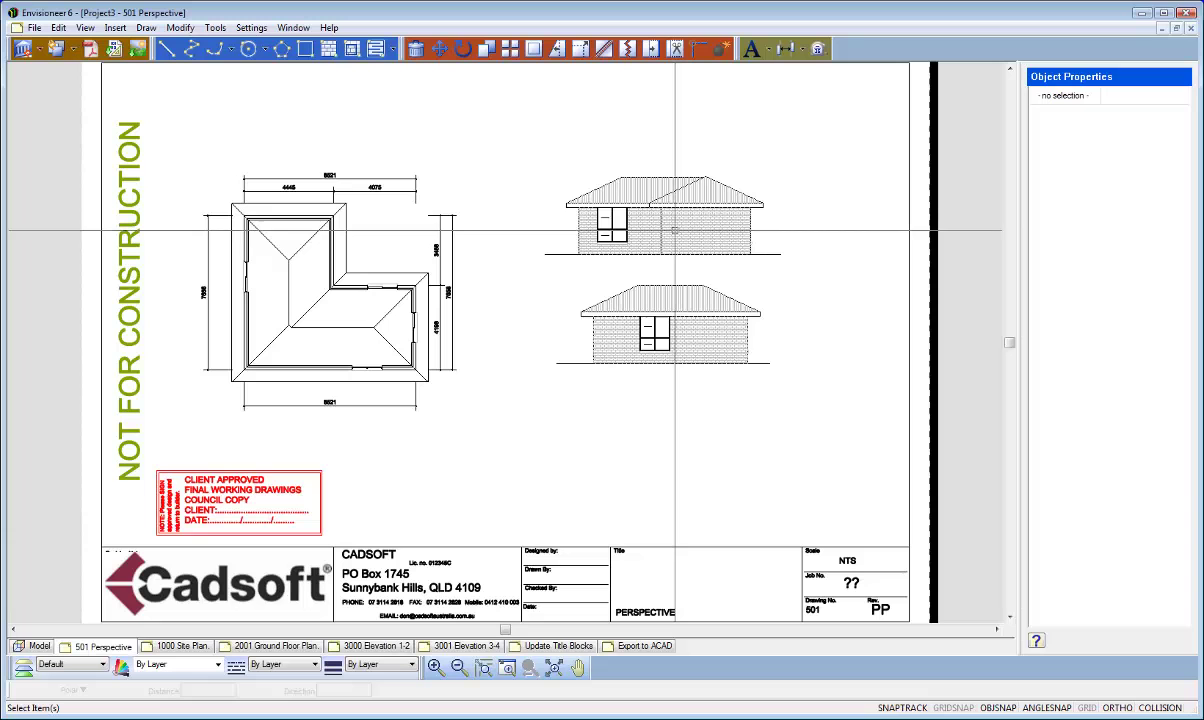
{"action": "left_click", "coordinate": [40, 50]}
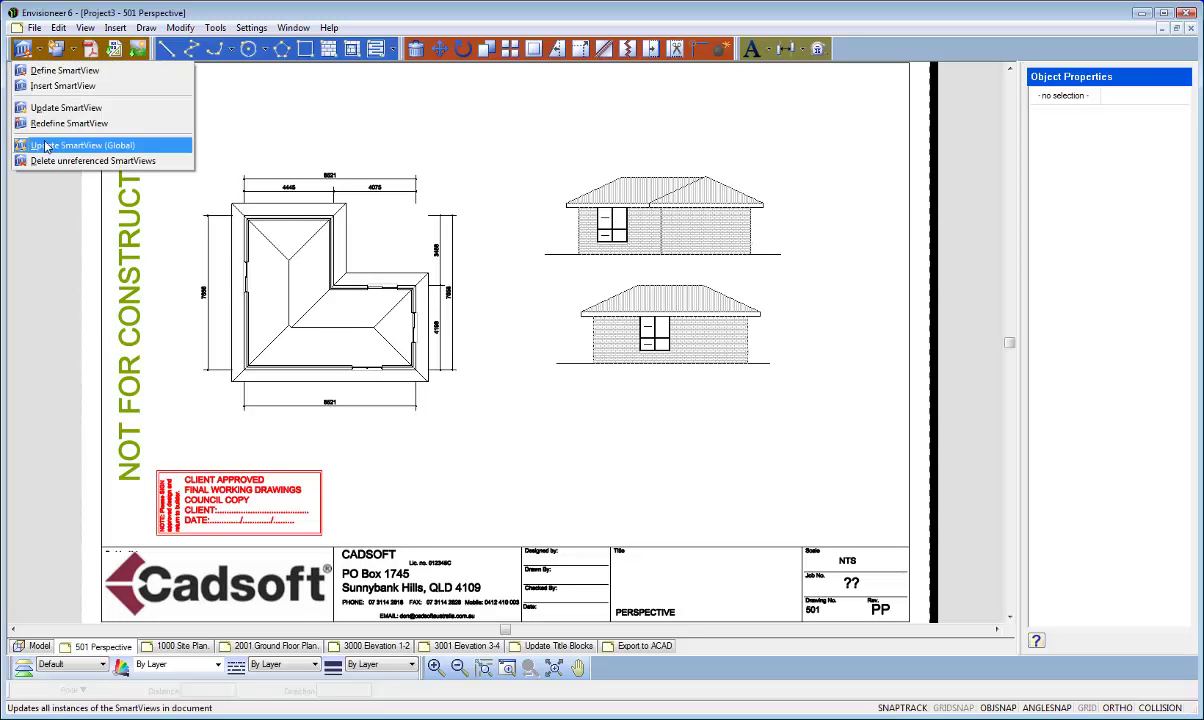
{"action": "left_click", "coordinate": [110, 150]}
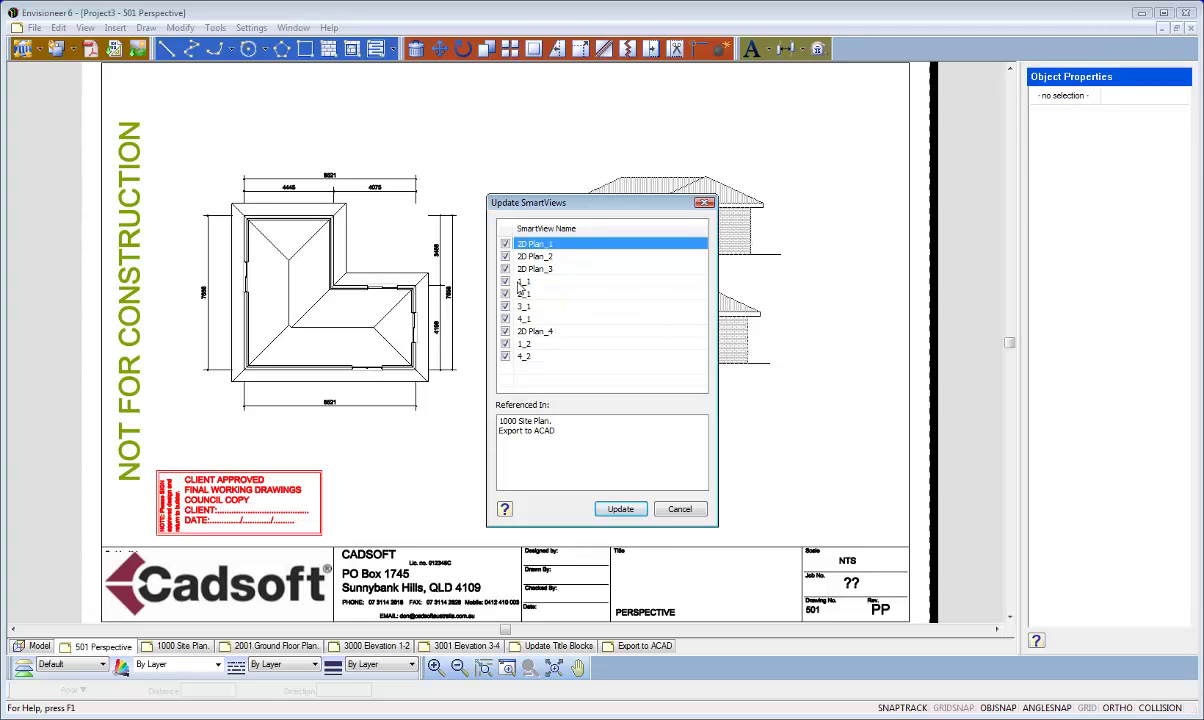
{"action": "left_click", "coordinate": [505, 356]}
{"action": "left_click", "coordinate": [606, 508]}
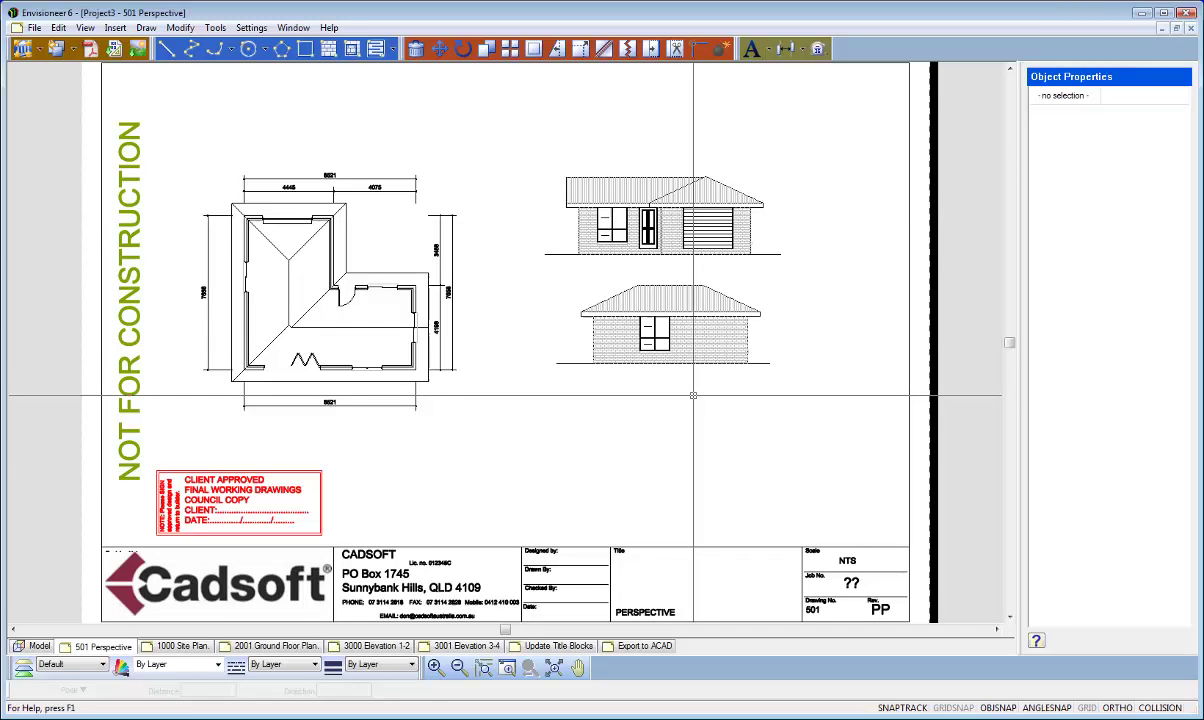
Step: Review the 2001 Ground Floor Plan, 3000 Elevation 1-2 and 3001 Elevation 3-4 sheets, returning to 2001
{"action": "left_click", "coordinate": [291, 648]}
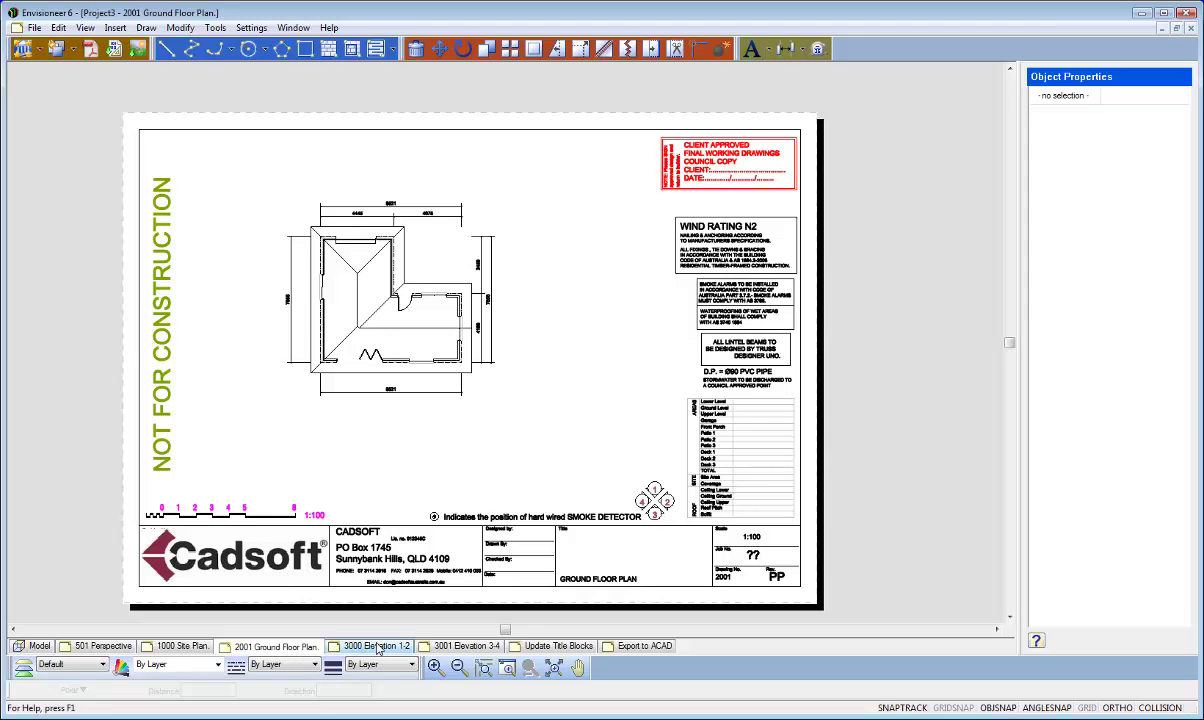
{"action": "left_click", "coordinate": [378, 648]}
{"action": "left_click", "coordinate": [470, 648]}
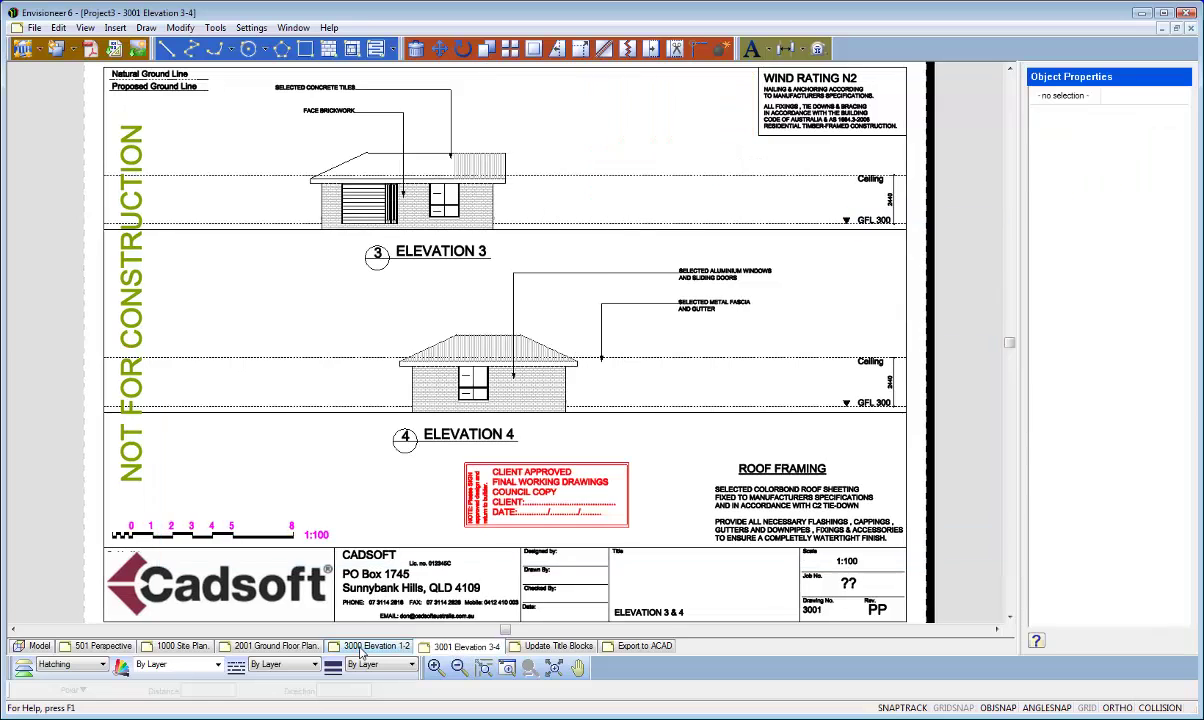
{"action": "left_click", "coordinate": [365, 648]}
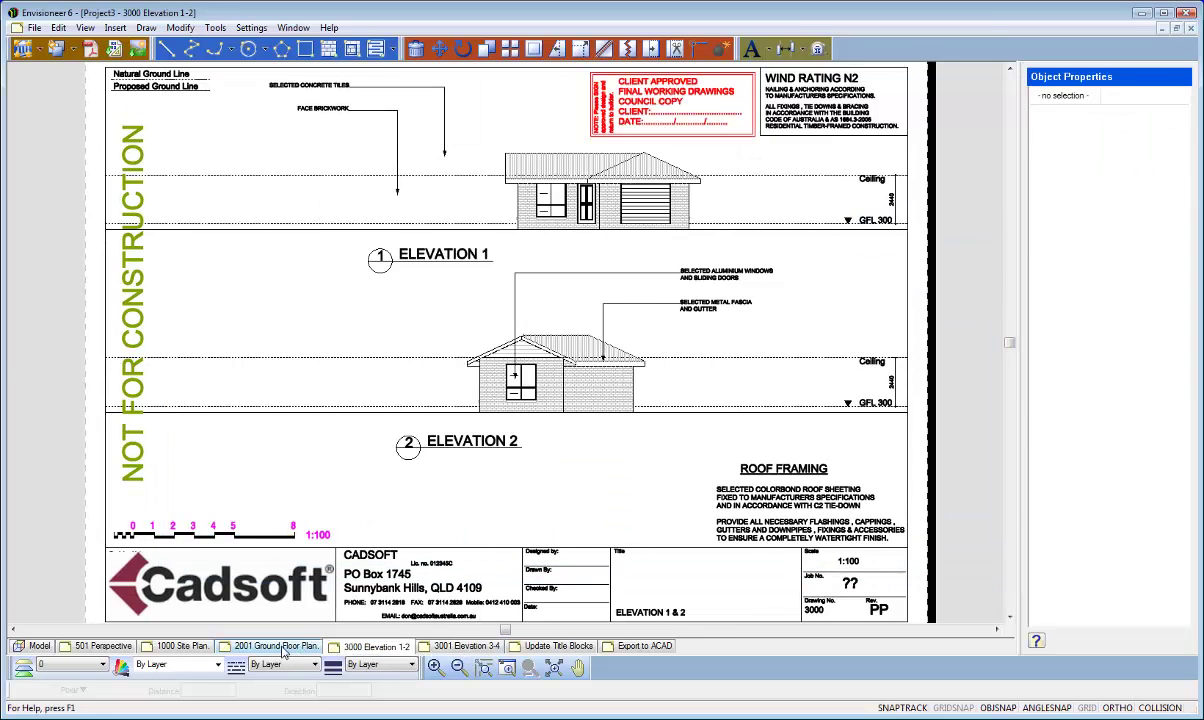
{"action": "left_click", "coordinate": [272, 647]}
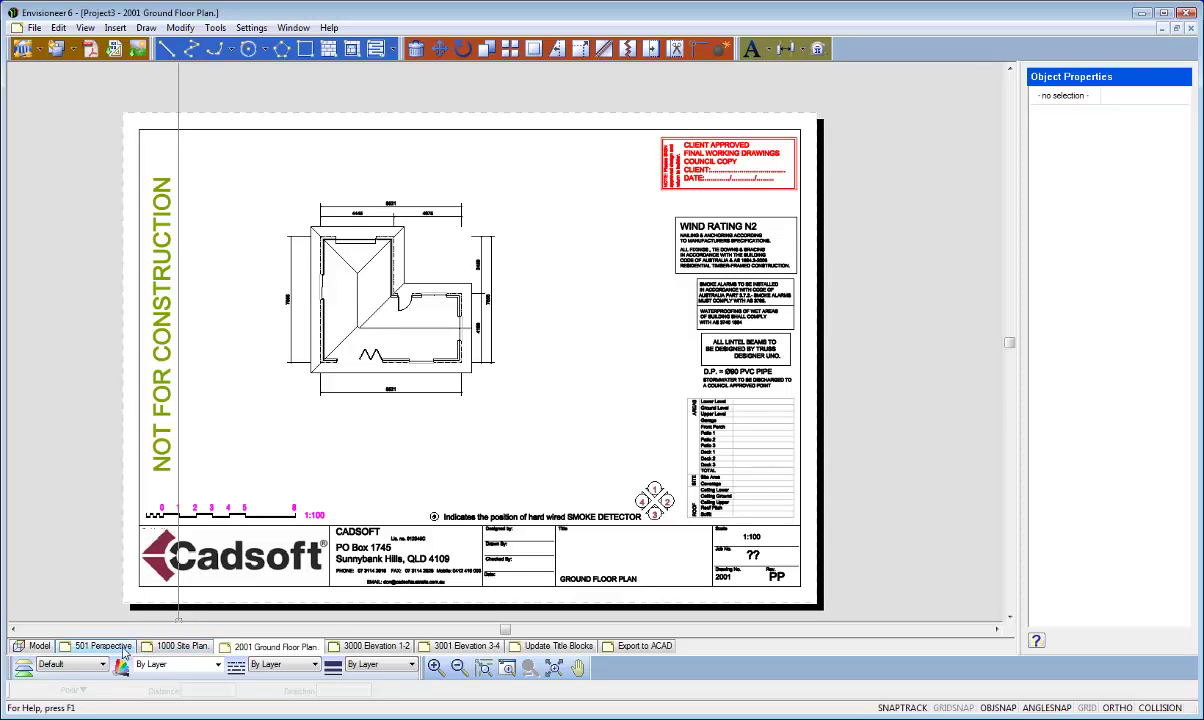
Step: Back in the model, choose the Internal Walls > Plasterboard > 70mm wall type
{"action": "left_click", "coordinate": [38, 646]}
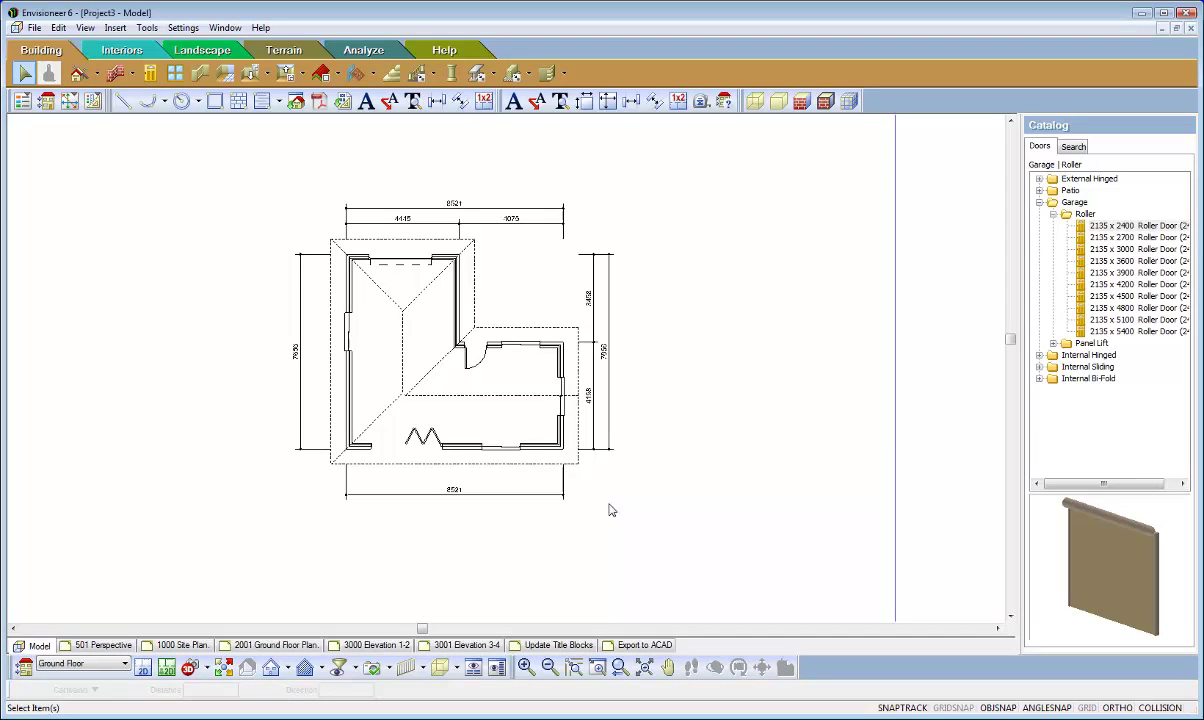
{"action": "left_click", "coordinate": [1110, 226]}
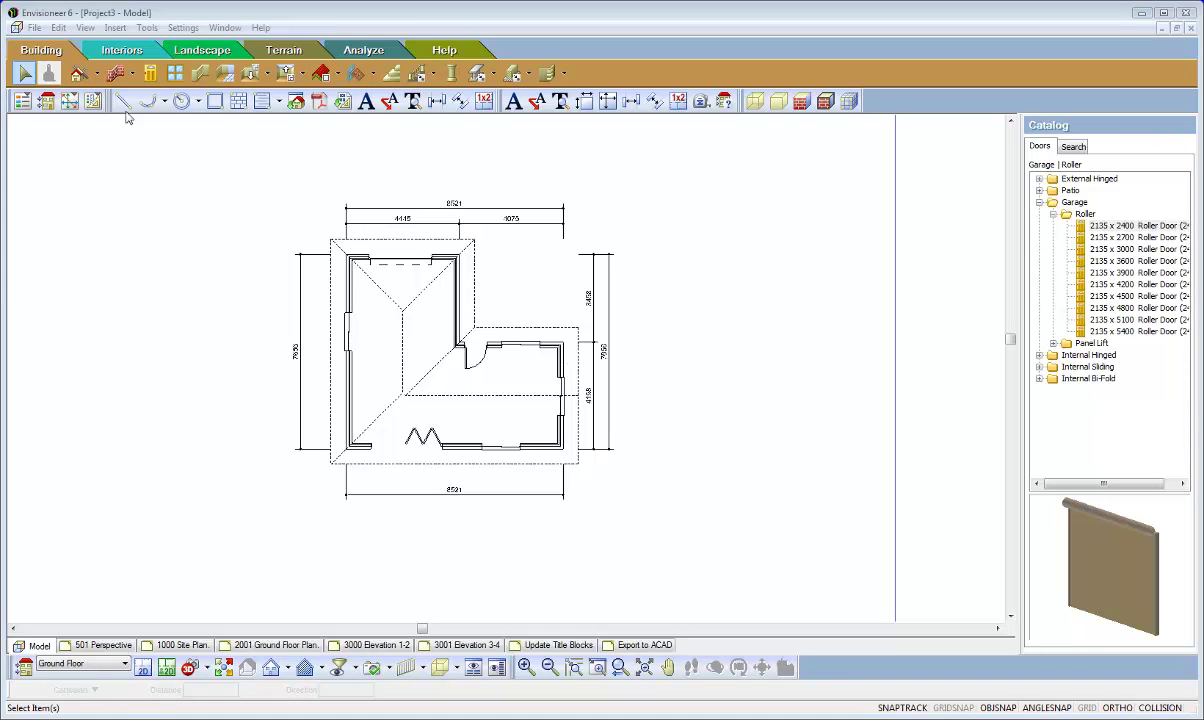
{"action": "left_click", "coordinate": [116, 75]}
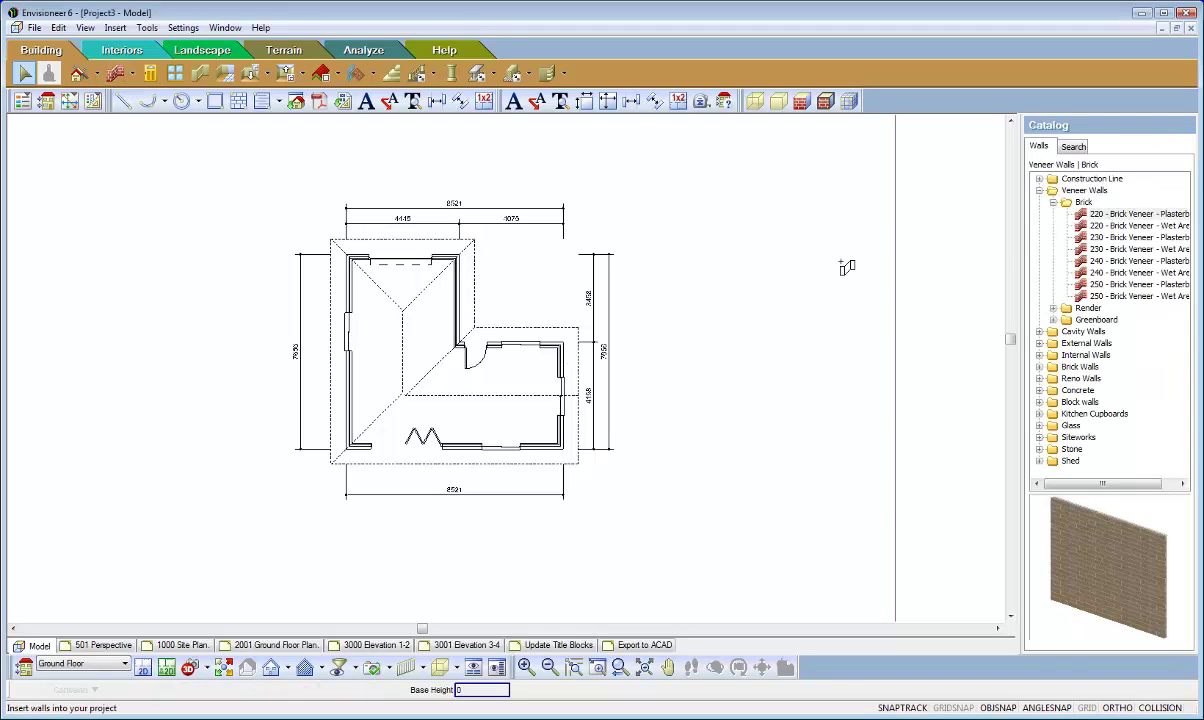
{"action": "left_click", "coordinate": [1039, 190]}
{"action": "left_click", "coordinate": [1039, 226]}
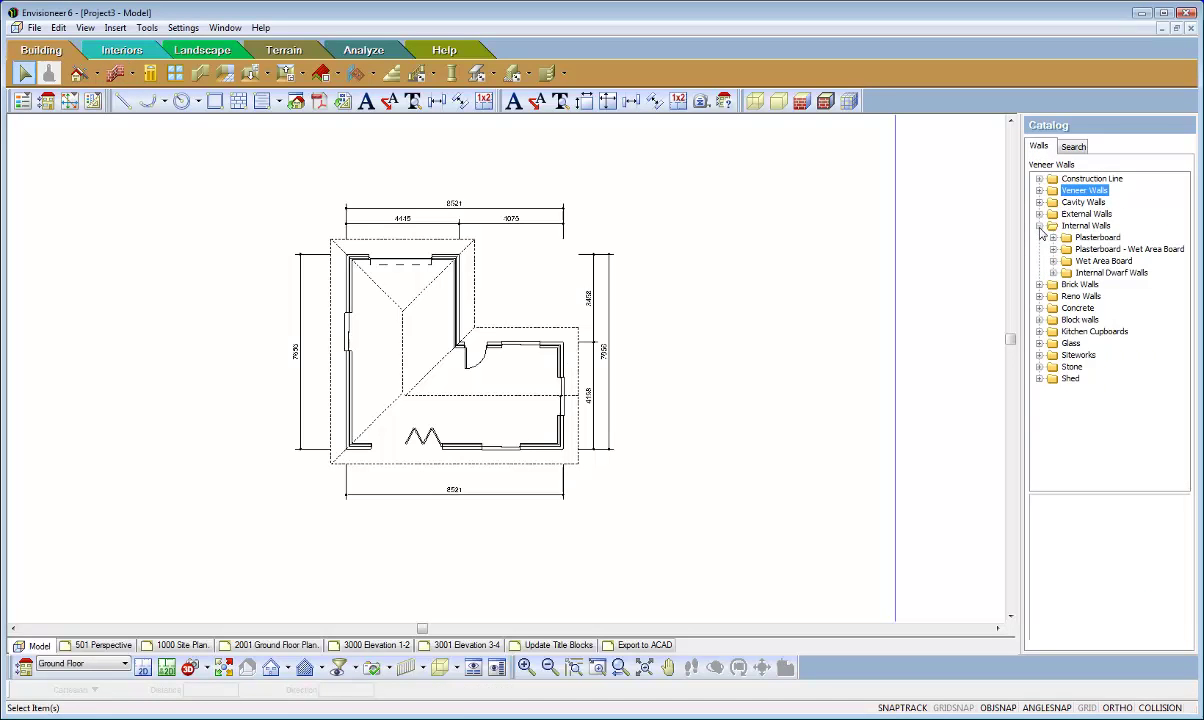
{"action": "left_click", "coordinate": [1053, 237]}
{"action": "left_click", "coordinate": [1101, 249]}
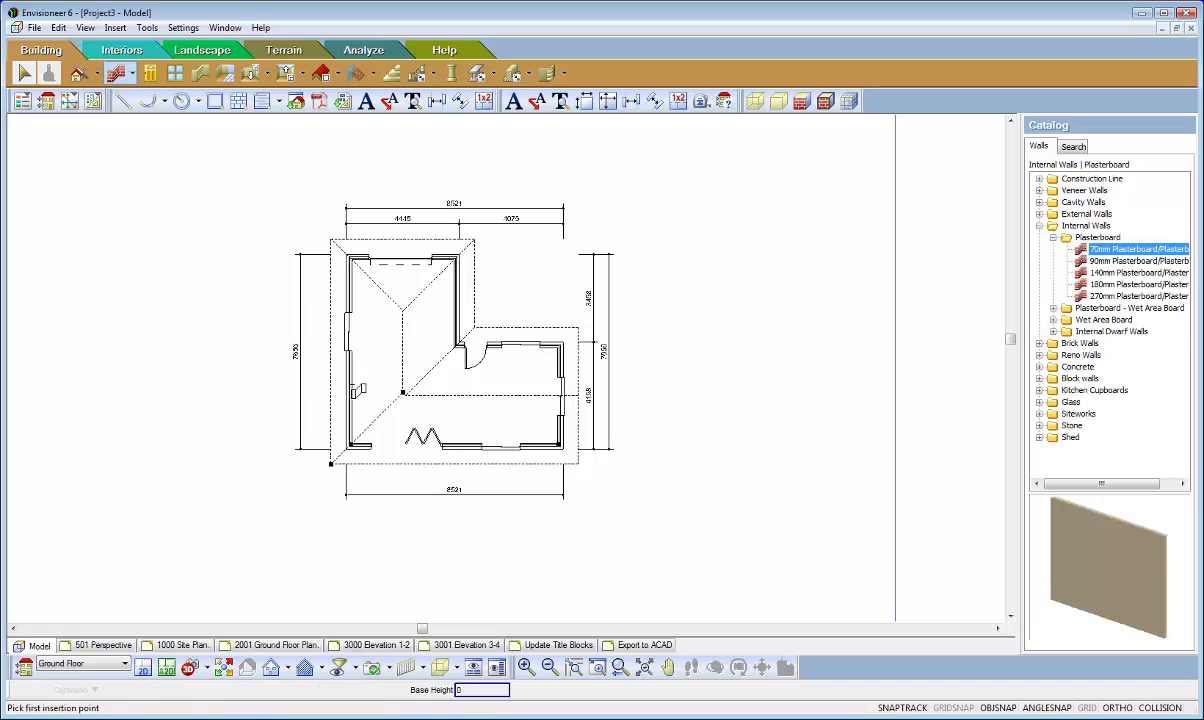
Step: Draw a 70mm internal wall from the left inner wall down to the bottom exterior wall
{"action": "left_click", "coordinate": [352, 372]}
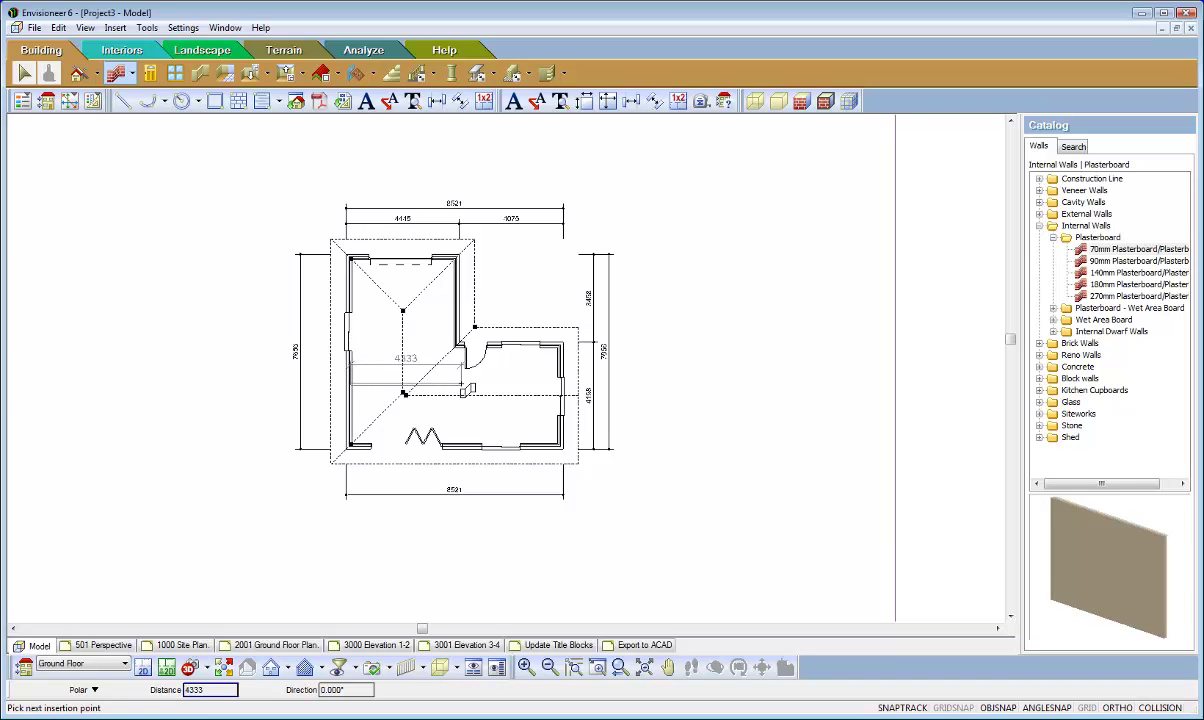
{"action": "left_click", "coordinate": [460, 383]}
{"action": "left_click", "coordinate": [459, 449]}
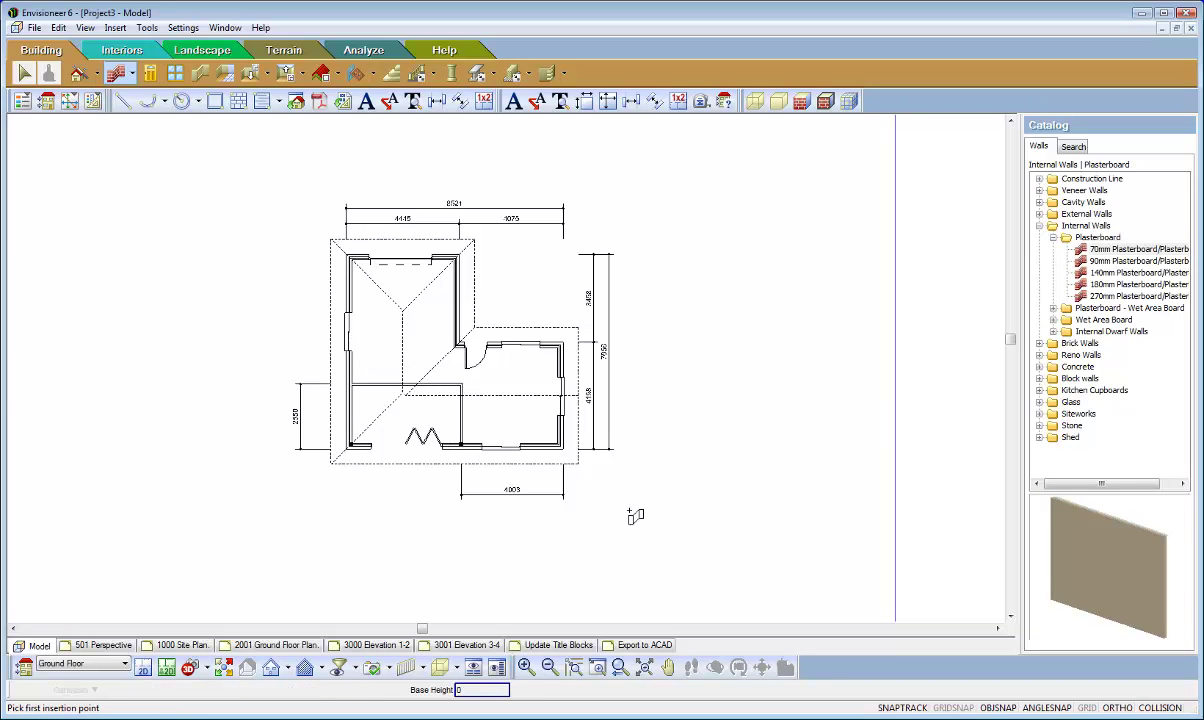
{"action": "right_click", "coordinate": [598, 481]}
{"action": "left_click", "coordinate": [612, 488]}
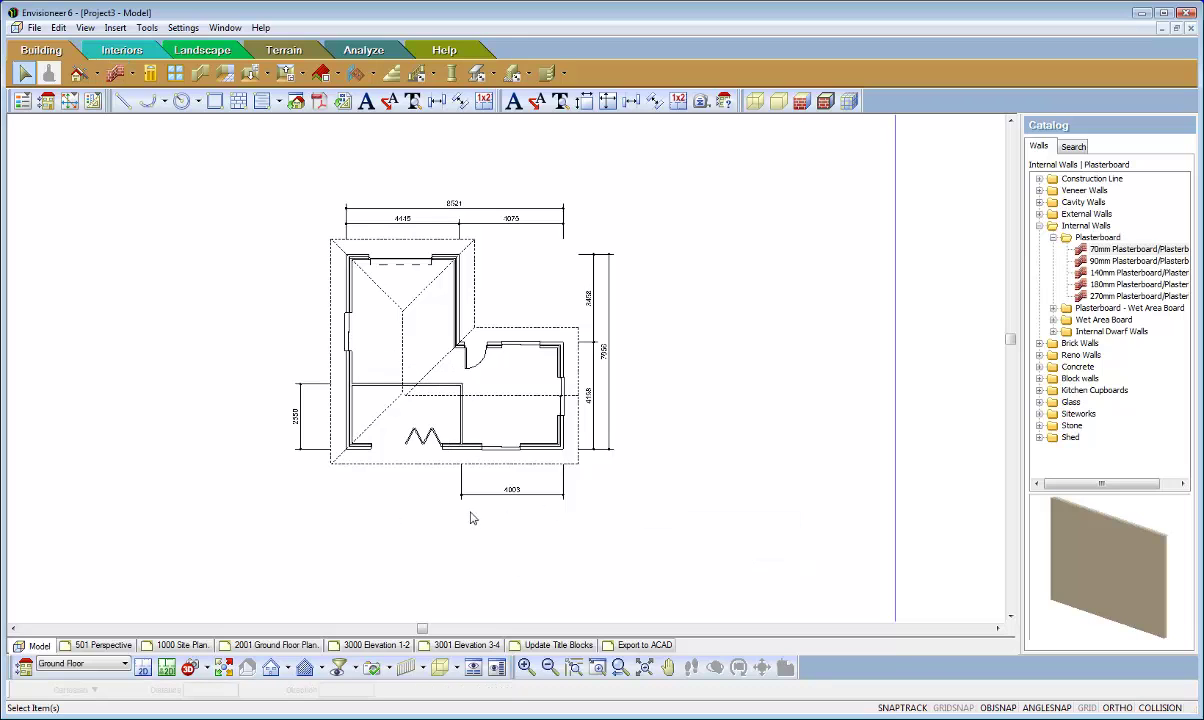
Step: Regenerate the exterior dimensions automatically, replacing the existing ones
{"action": "left_click", "coordinate": [589, 104]}
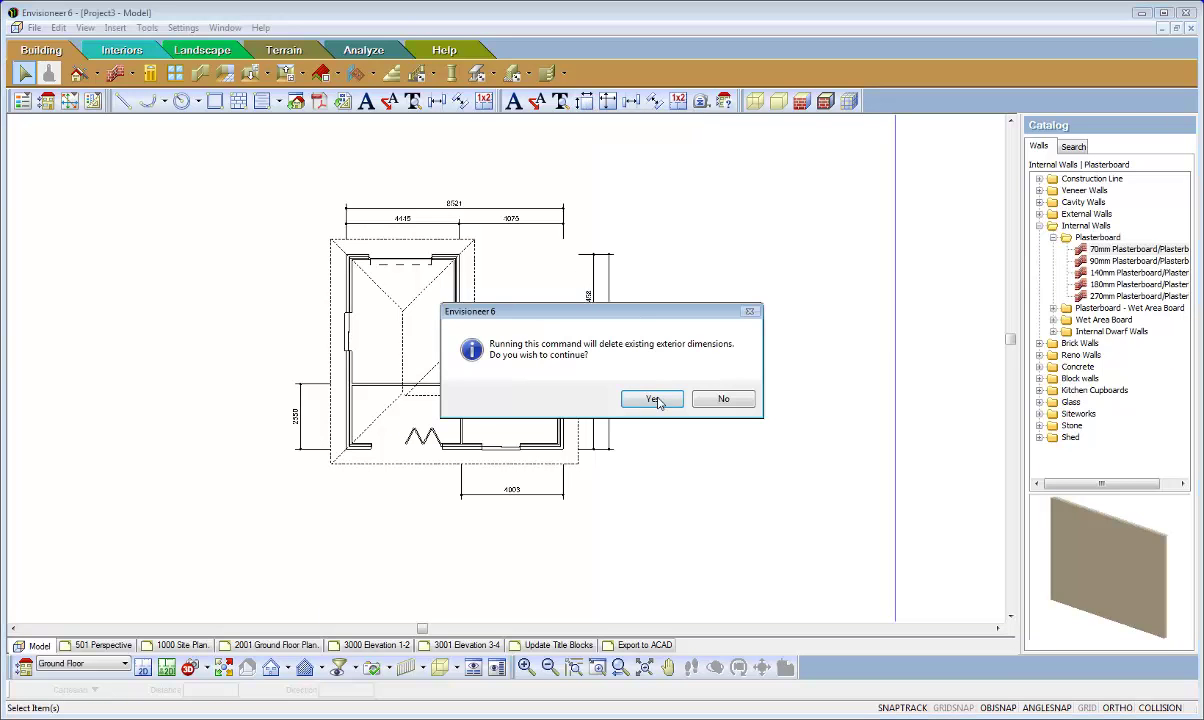
{"action": "left_click", "coordinate": [618, 377]}
{"action": "scroll", "coordinate": [354, 430], "scroll_direction": "up", "scroll_amount": 4}
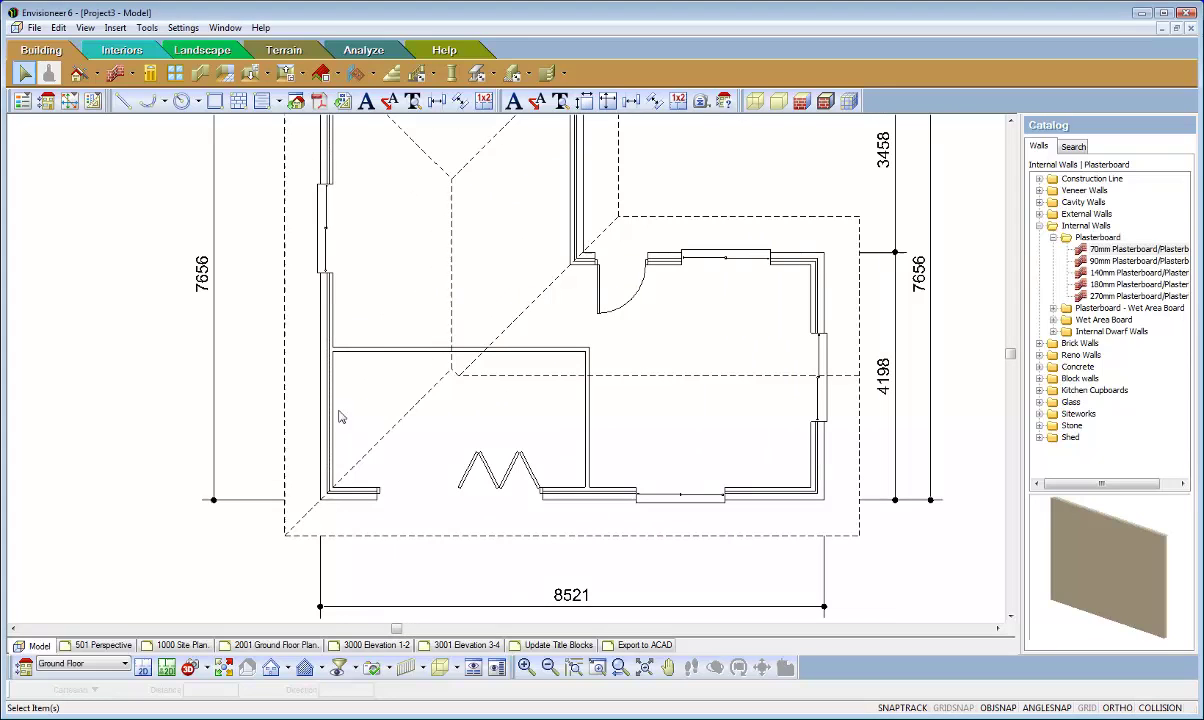
Step: Check the new walls' temporary dimensions, opening the 2295 dimension and closing it unchanged
{"action": "left_click", "coordinate": [328, 403]}
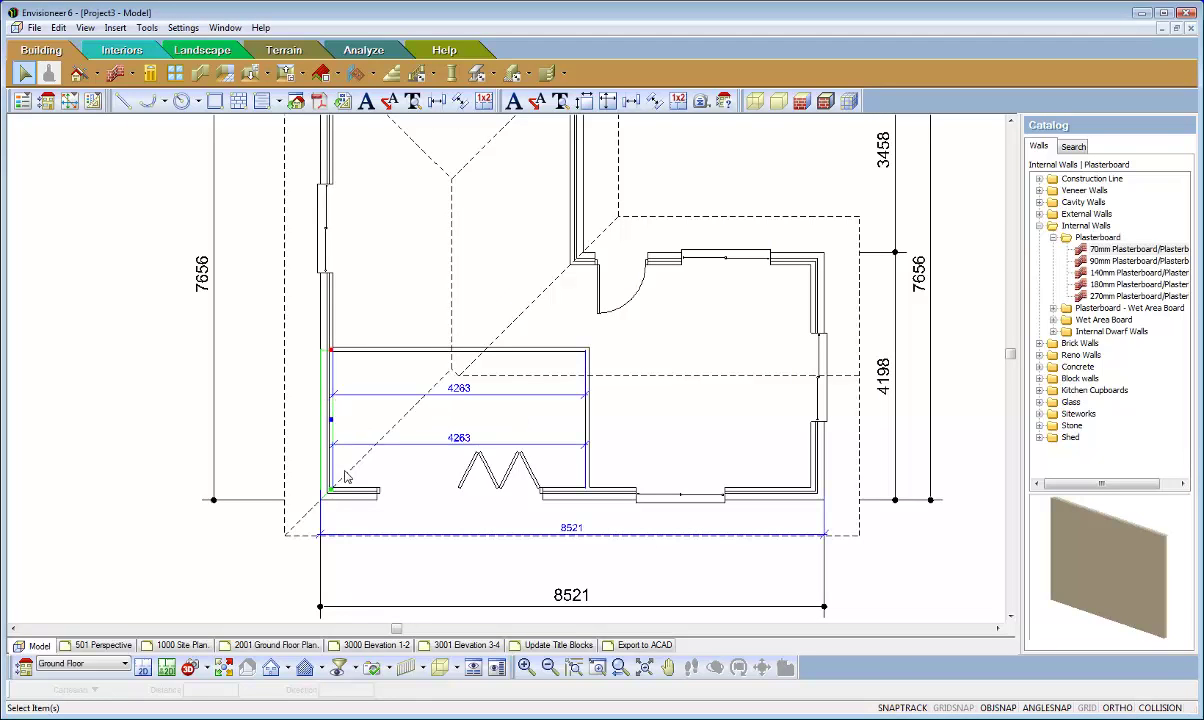
{"action": "left_click", "coordinate": [360, 352]}
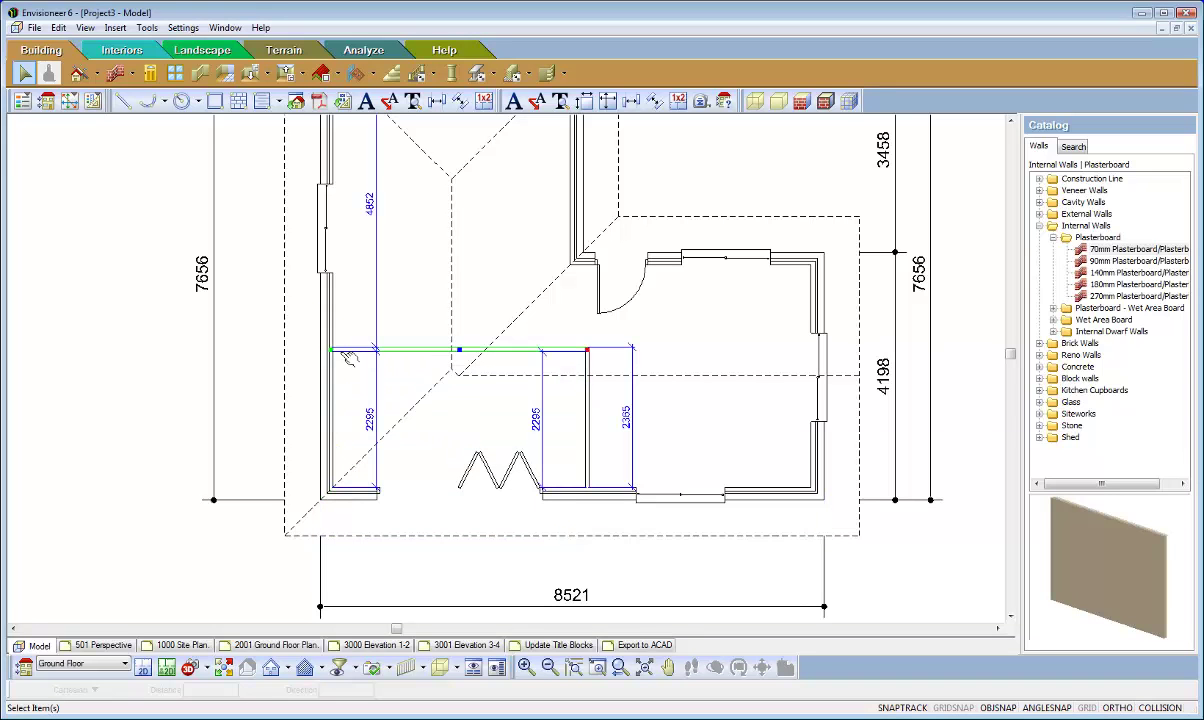
{"action": "left_click", "coordinate": [540, 425]}
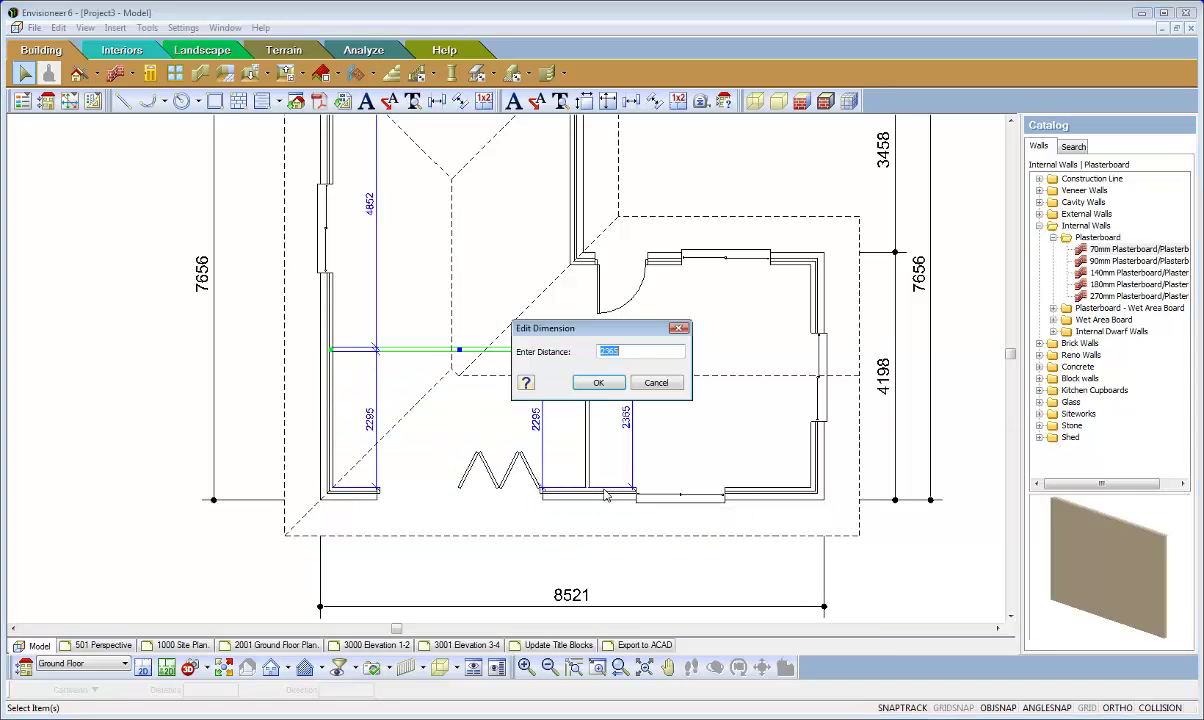
{"action": "left_click", "coordinate": [617, 370]}
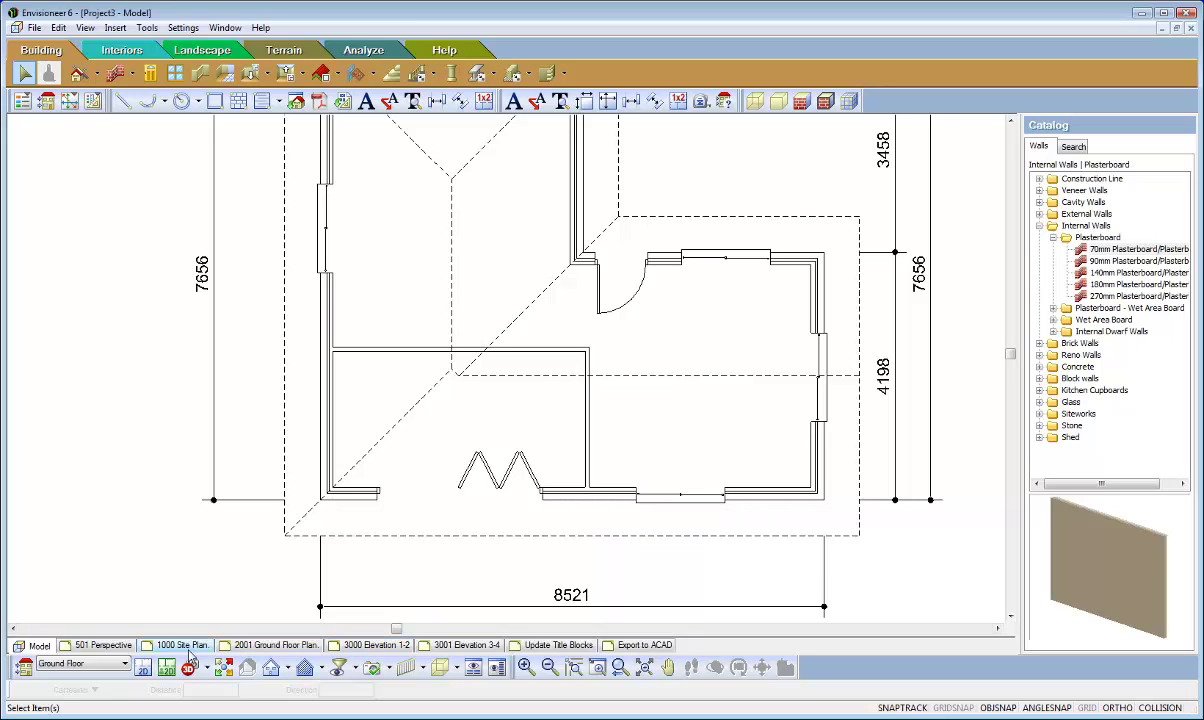
Step: On the 501 Perspective sheet, run a global SmartView update and zoom in on the elevations
{"action": "left_click", "coordinate": [124, 648]}
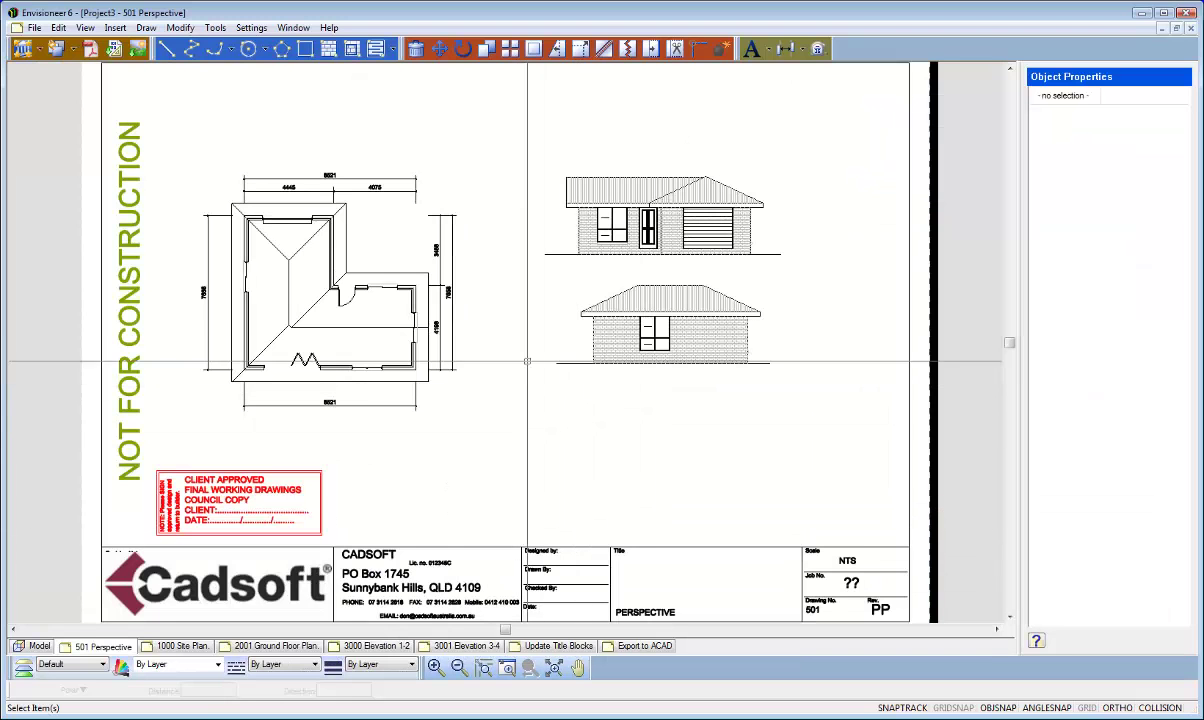
{"action": "left_click", "coordinate": [37, 51]}
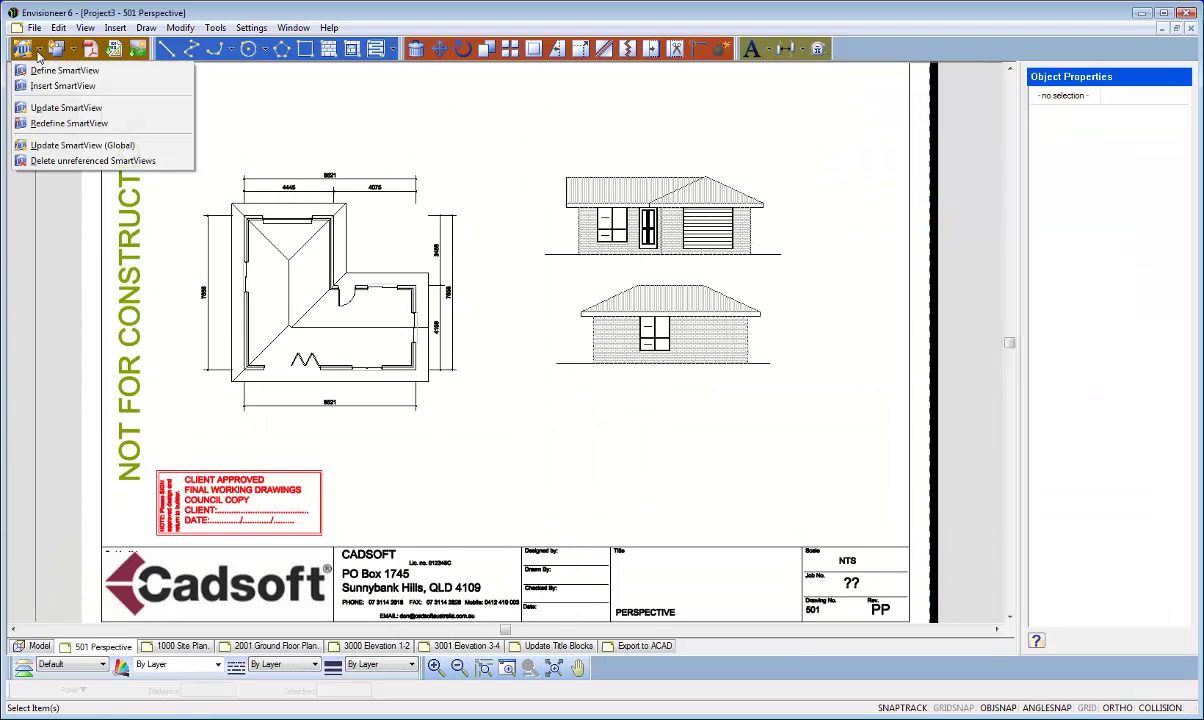
{"action": "left_click", "coordinate": [60, 137]}
{"action": "left_click", "coordinate": [625, 509]}
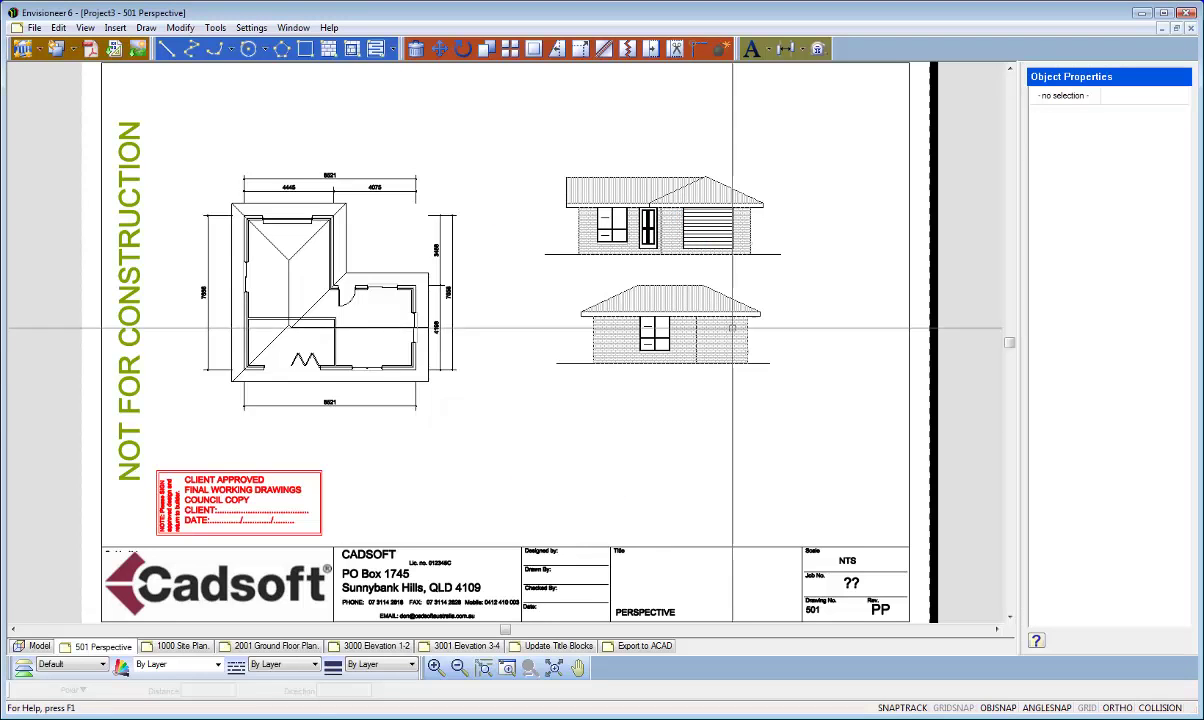
{"action": "scroll", "coordinate": [712, 325], "scroll_direction": "up", "scroll_amount": 3}
{"action": "scroll", "coordinate": [734, 310], "scroll_direction": "up", "scroll_amount": 2}
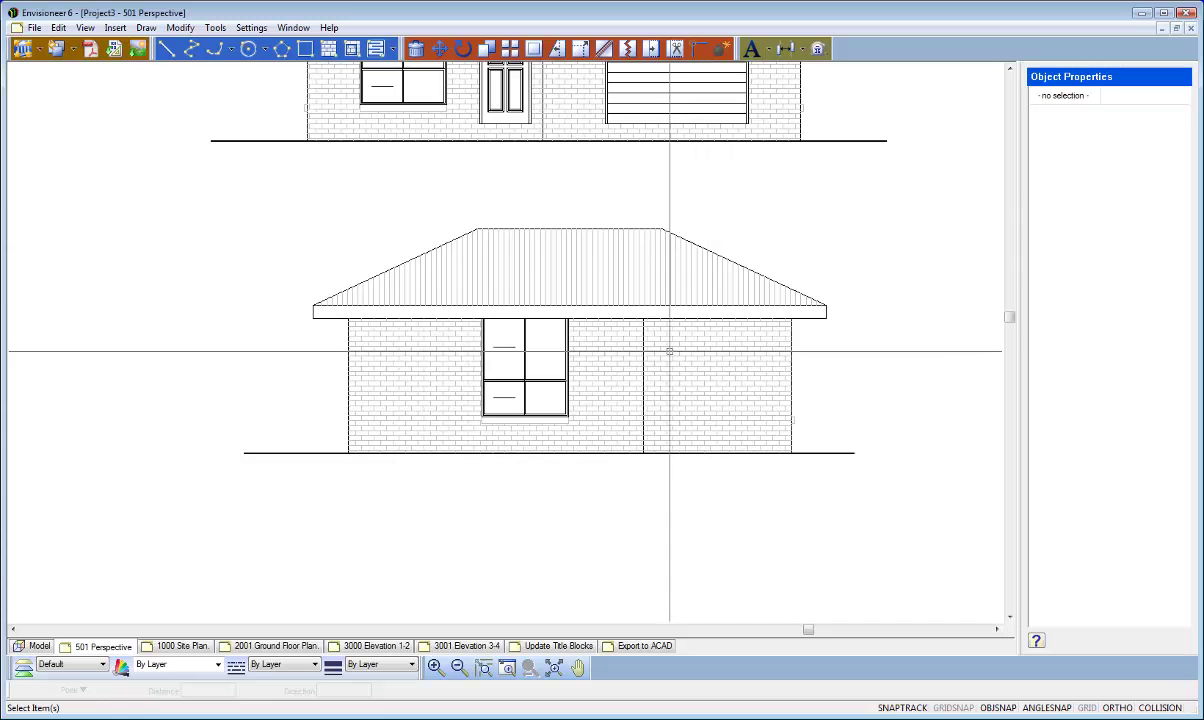
{"action": "left_click", "coordinate": [669, 350]}
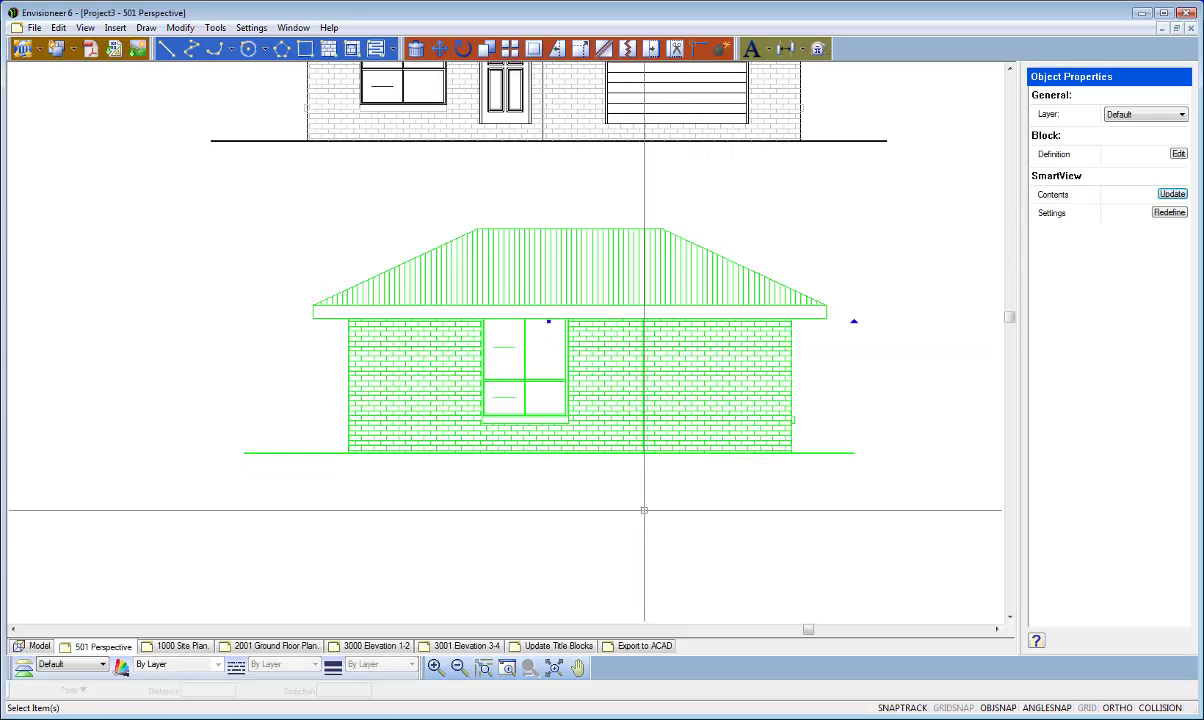
{"action": "middle_click_drag", "start_coordinate": [642, 508], "coordinate": [634, 538]}
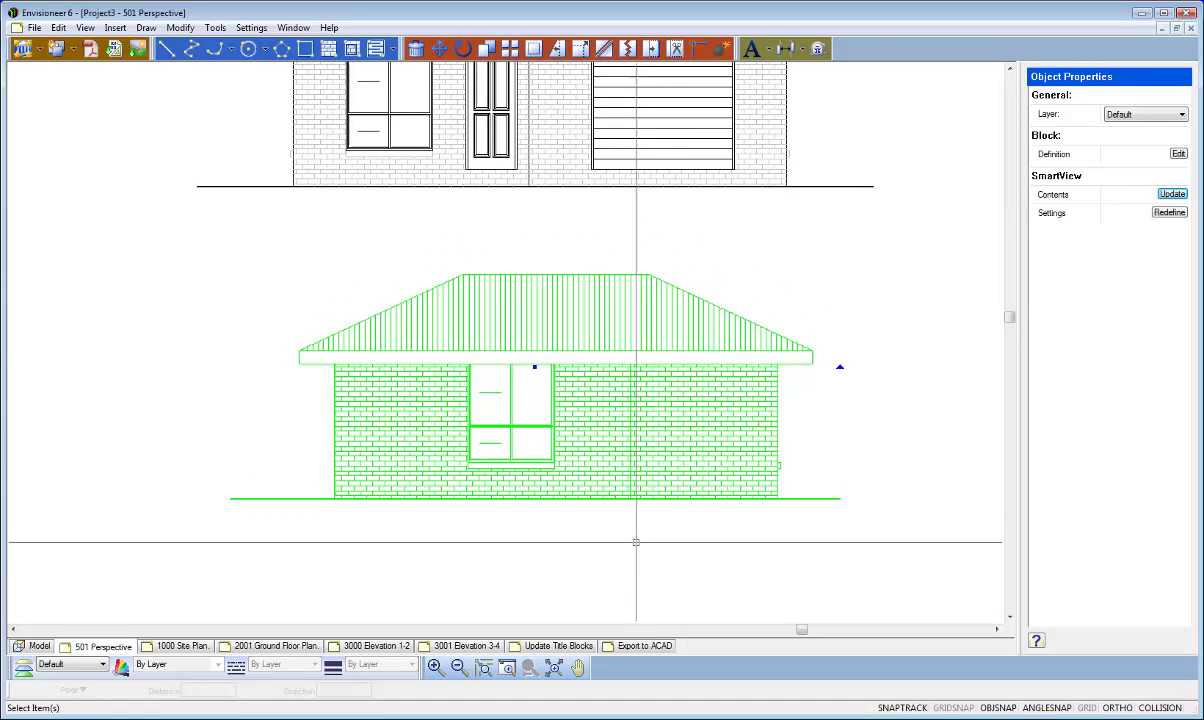
{"action": "left_click", "coordinate": [1179, 154]}
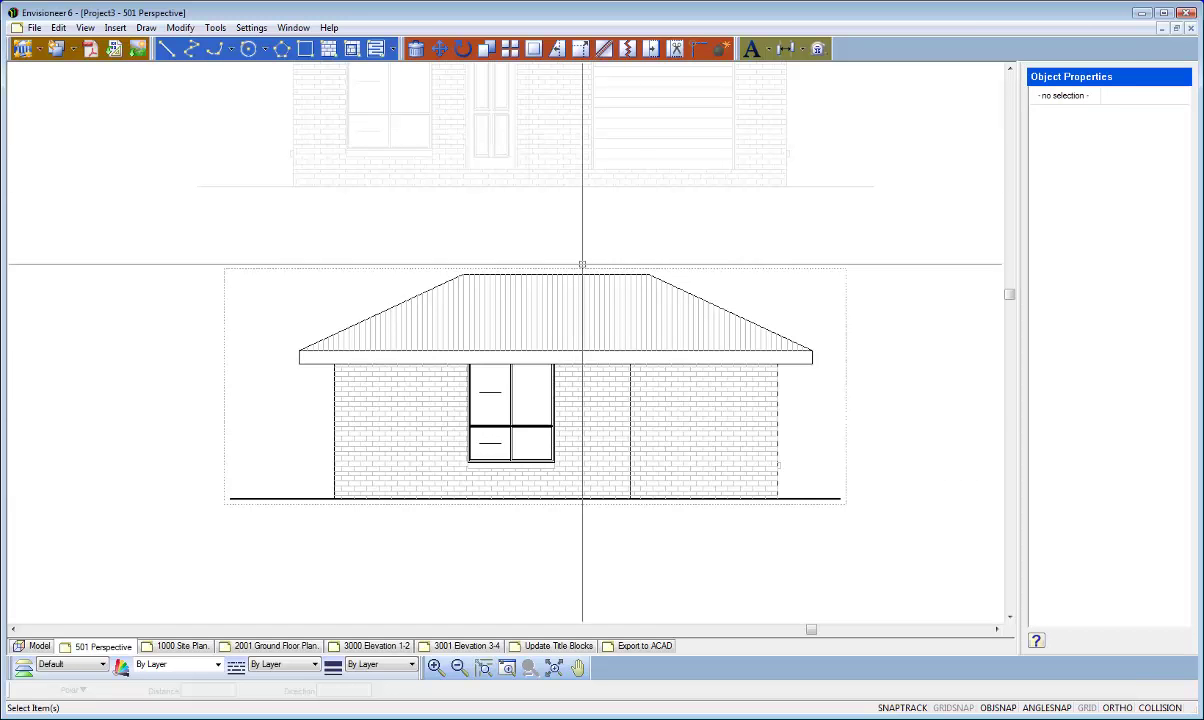
{"action": "scroll", "coordinate": [631, 423], "scroll_direction": "up", "scroll_amount": 2}
{"action": "scroll", "coordinate": [631, 423], "scroll_direction": "up", "scroll_amount": 4}
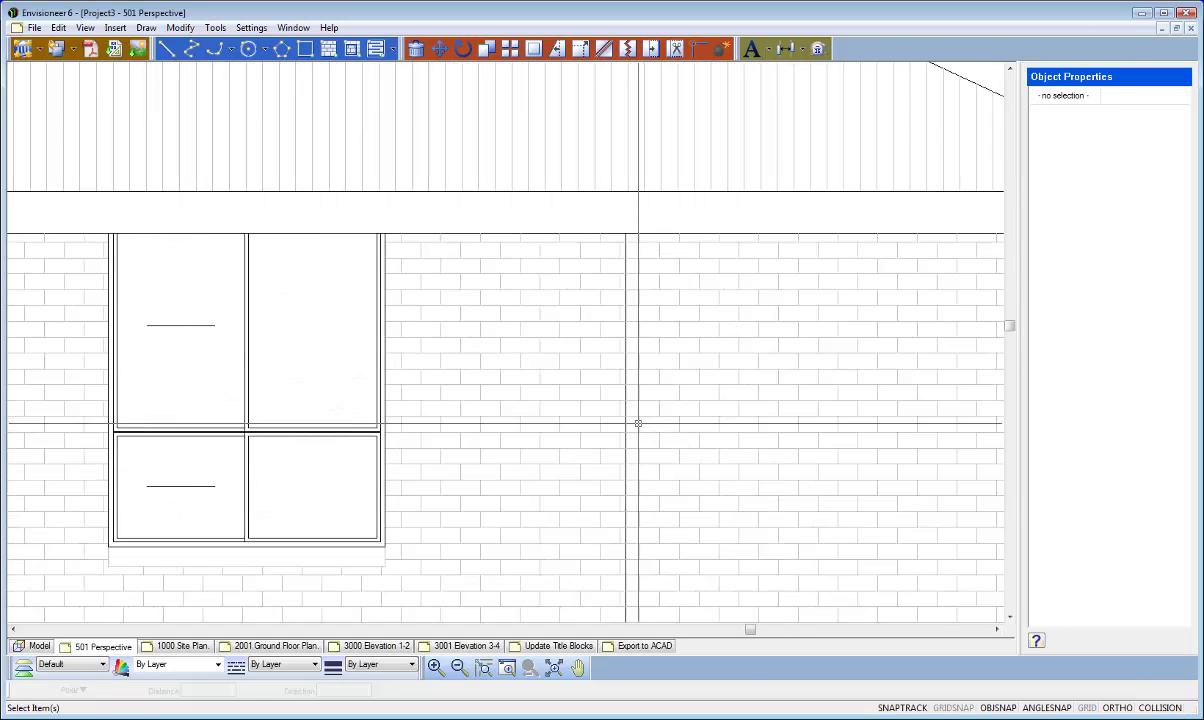
{"action": "left_click", "coordinate": [617, 362]}
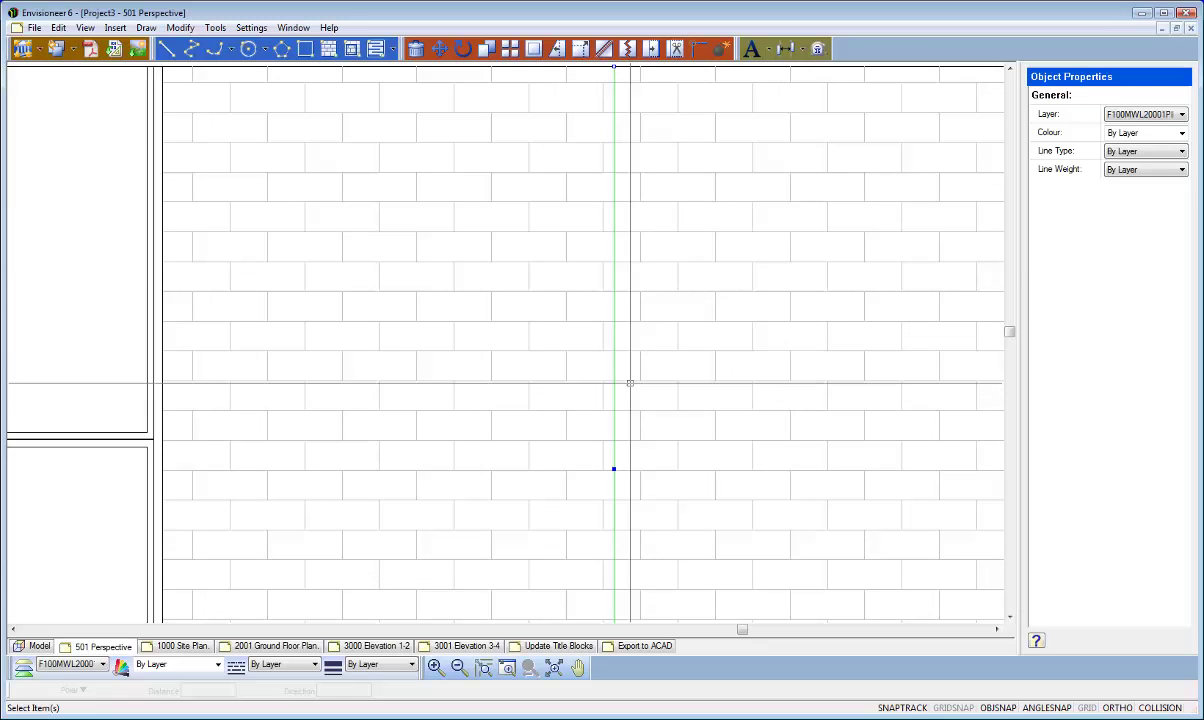
{"action": "key", "text": "Escape"}
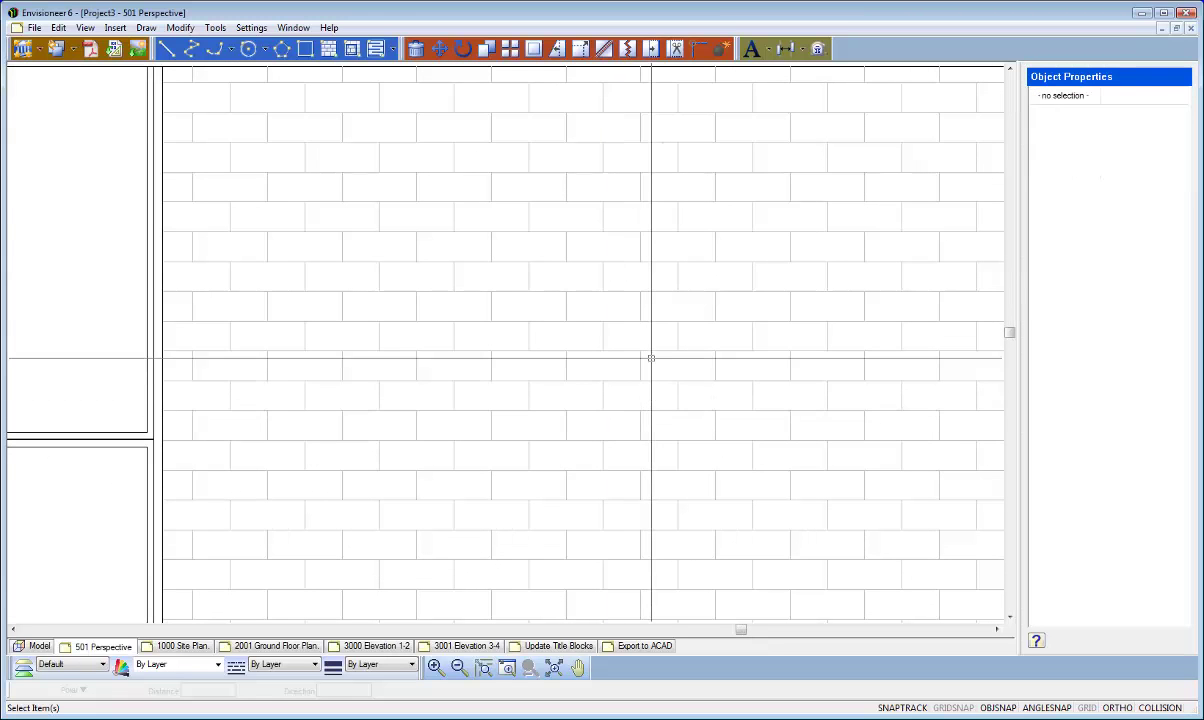
{"action": "scroll", "coordinate": [651, 355], "scroll_direction": "down", "scroll_amount": 8}
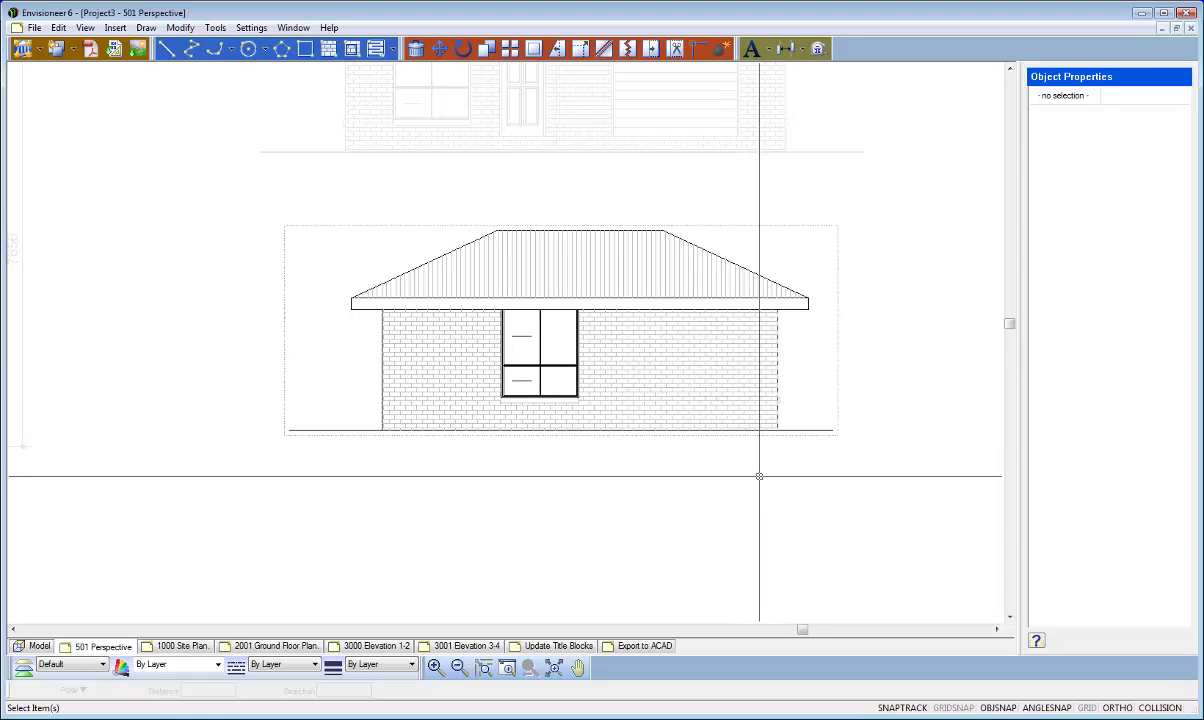
{"action": "scroll", "coordinate": [759, 476], "scroll_direction": "down", "scroll_amount": 2}
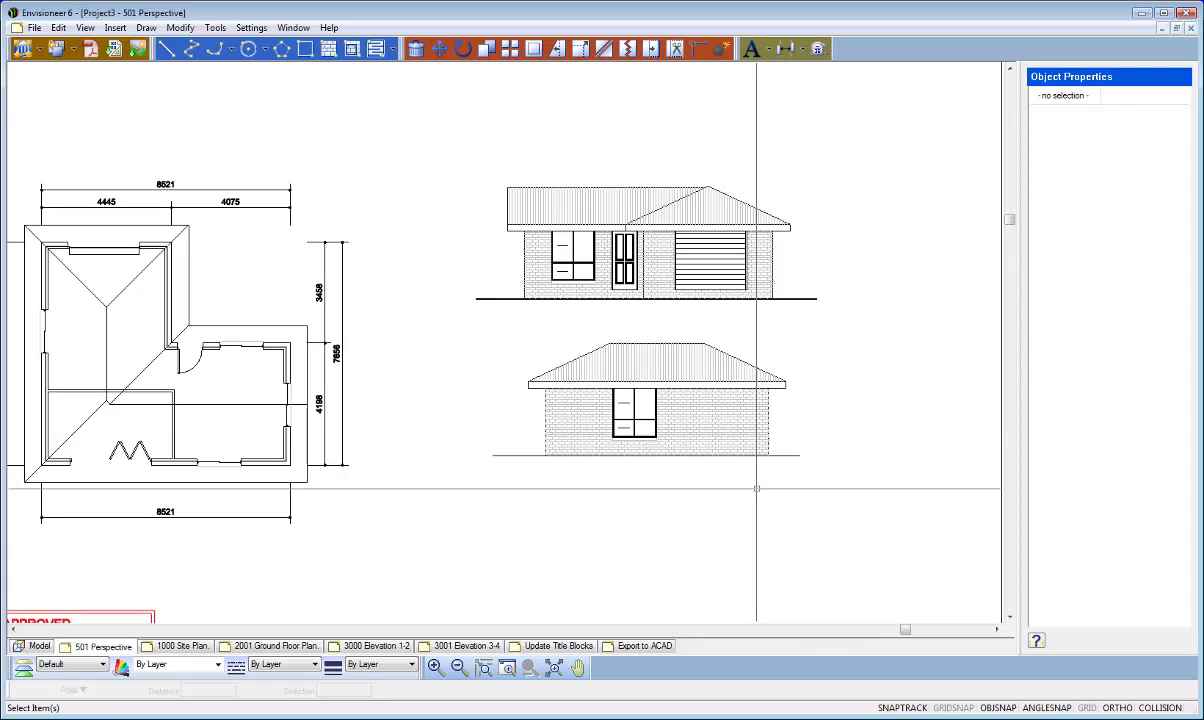
{"action": "left_click", "coordinate": [720, 416]}
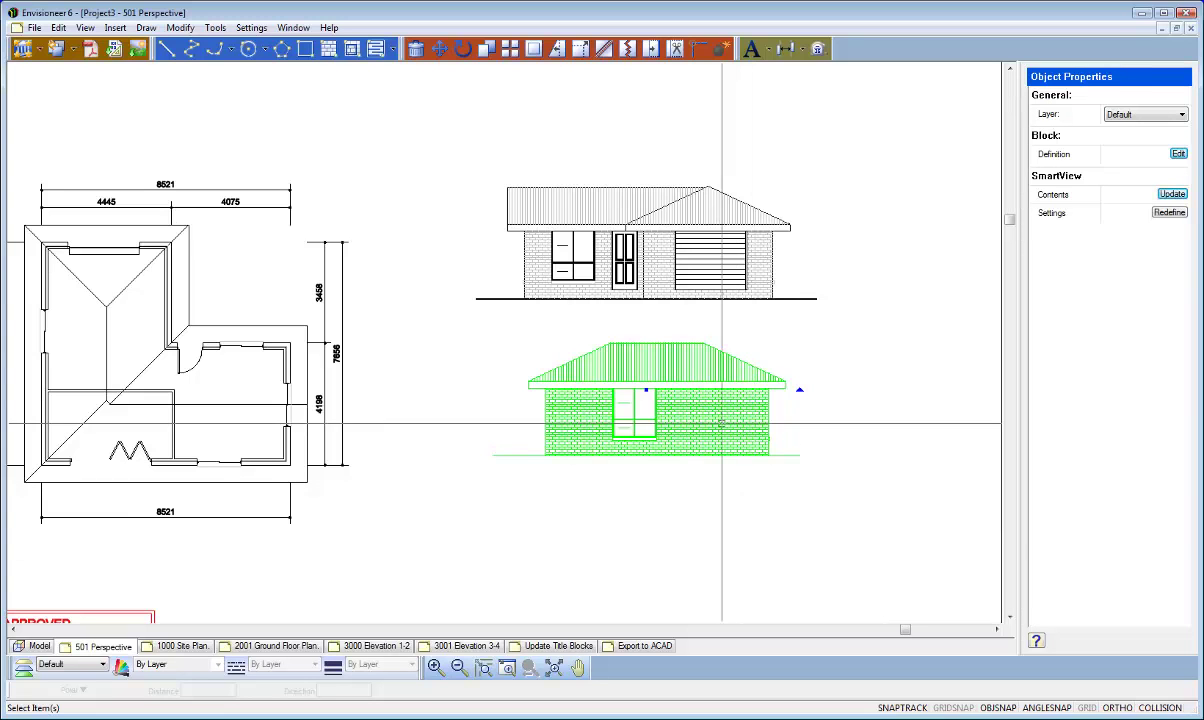
Step: Explode the lower elevation block, accept the warning, and test-select individual wall, roof and window lines
{"action": "left_click", "coordinate": [720, 50]}
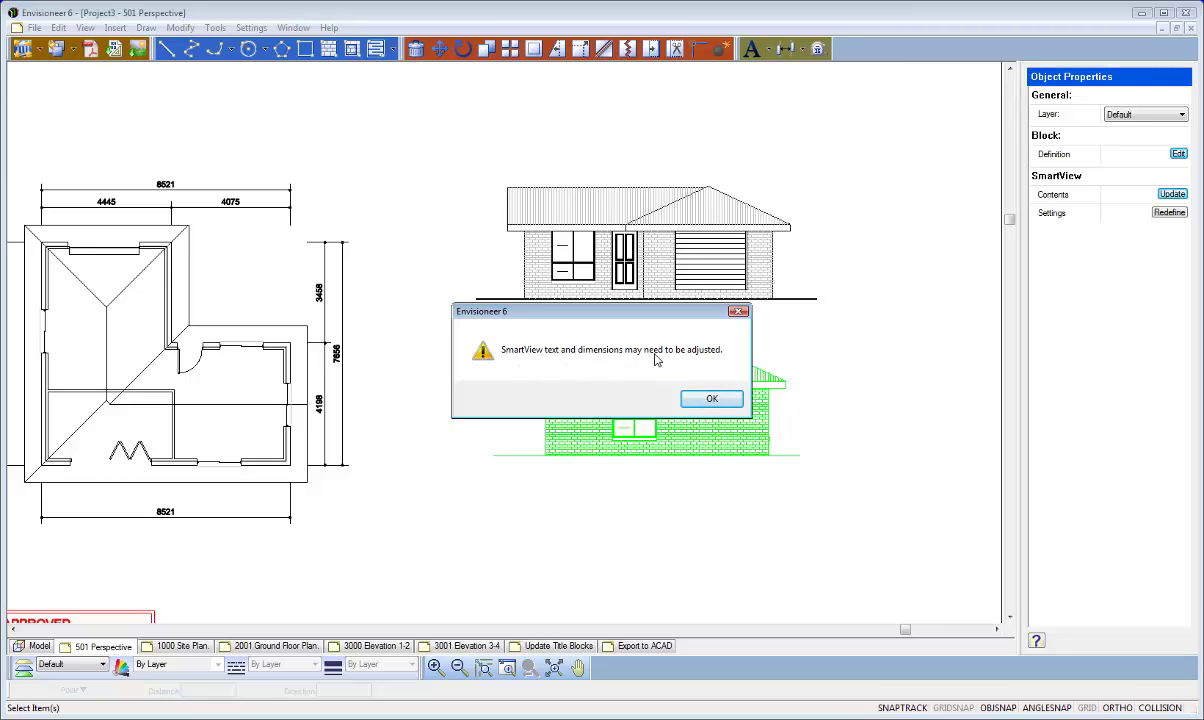
{"action": "left_click", "coordinate": [708, 400]}
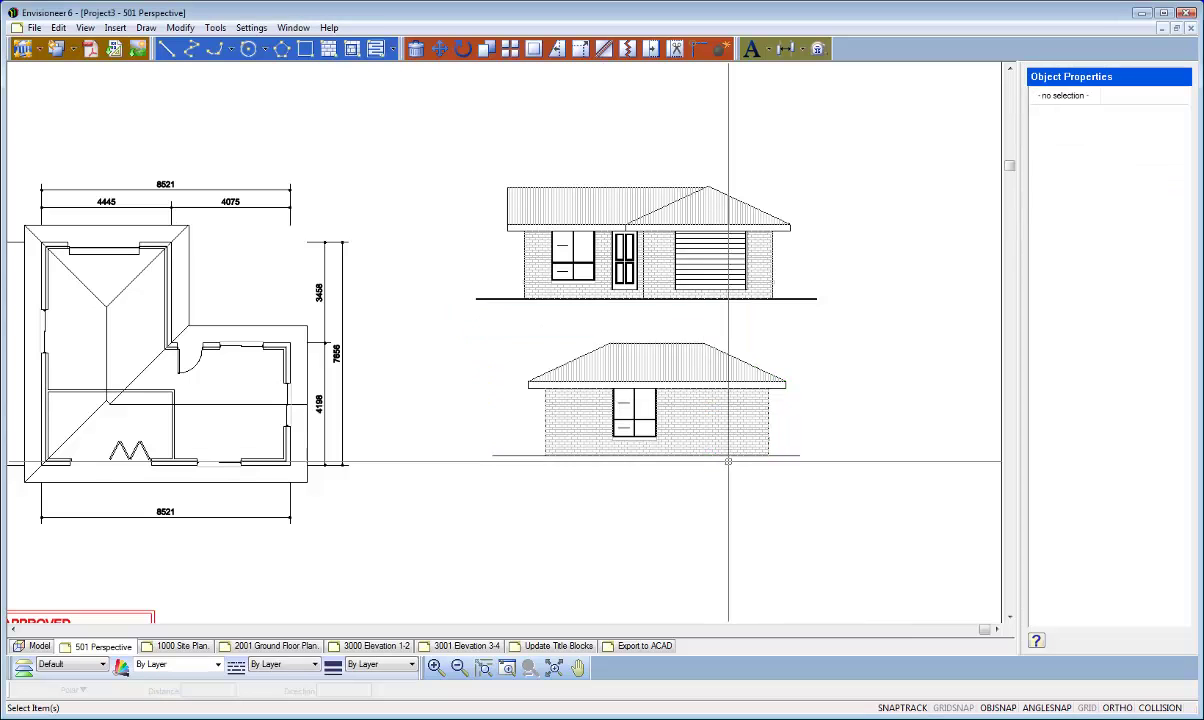
{"action": "left_click", "coordinate": [744, 402]}
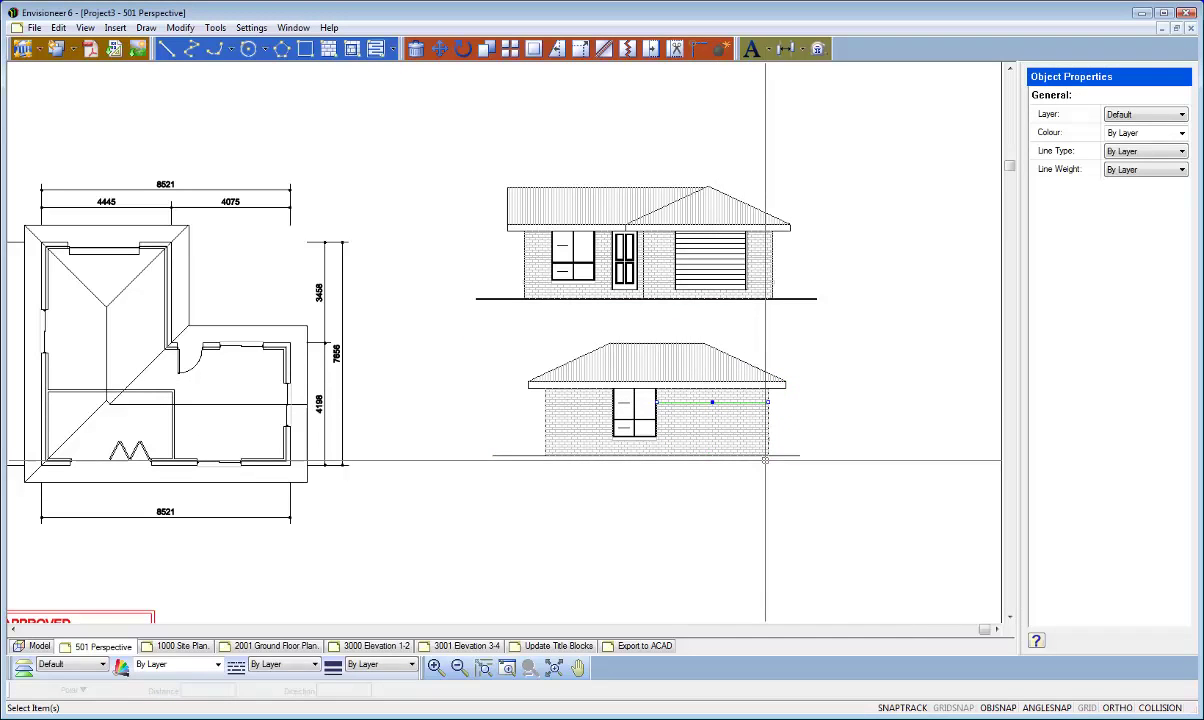
{"action": "left_click", "coordinate": [675, 368]}
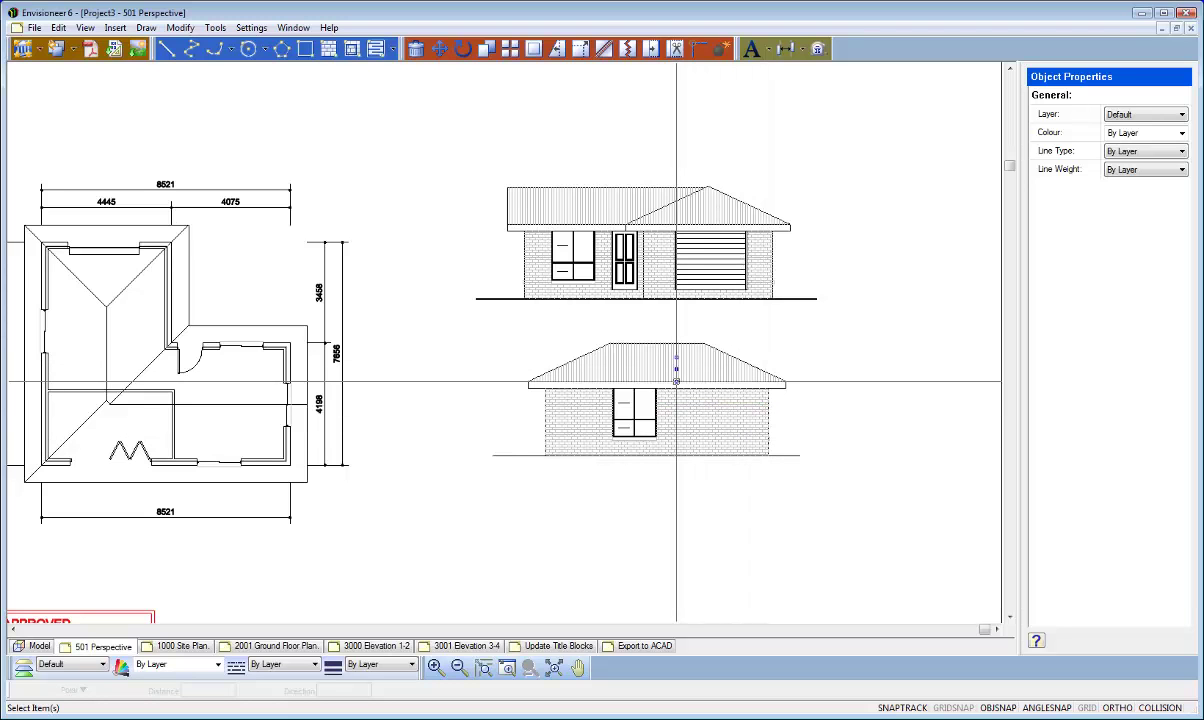
{"action": "left_click", "coordinate": [648, 398]}
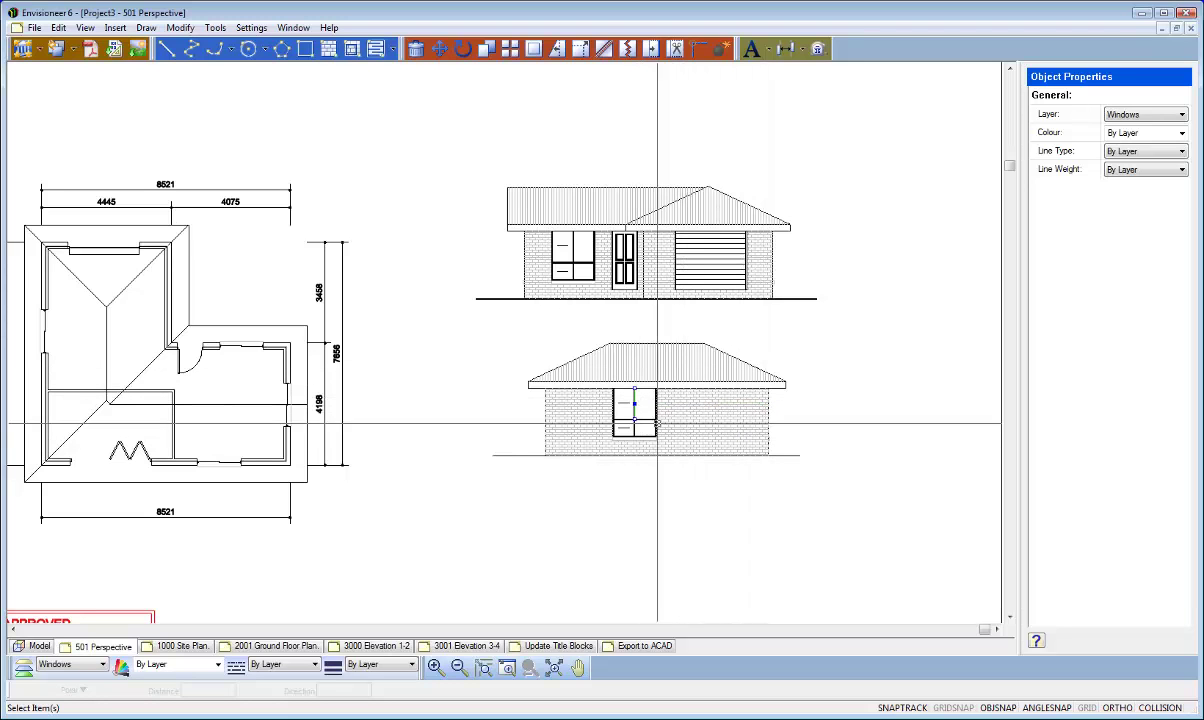
{"action": "left_click", "coordinate": [622, 497]}
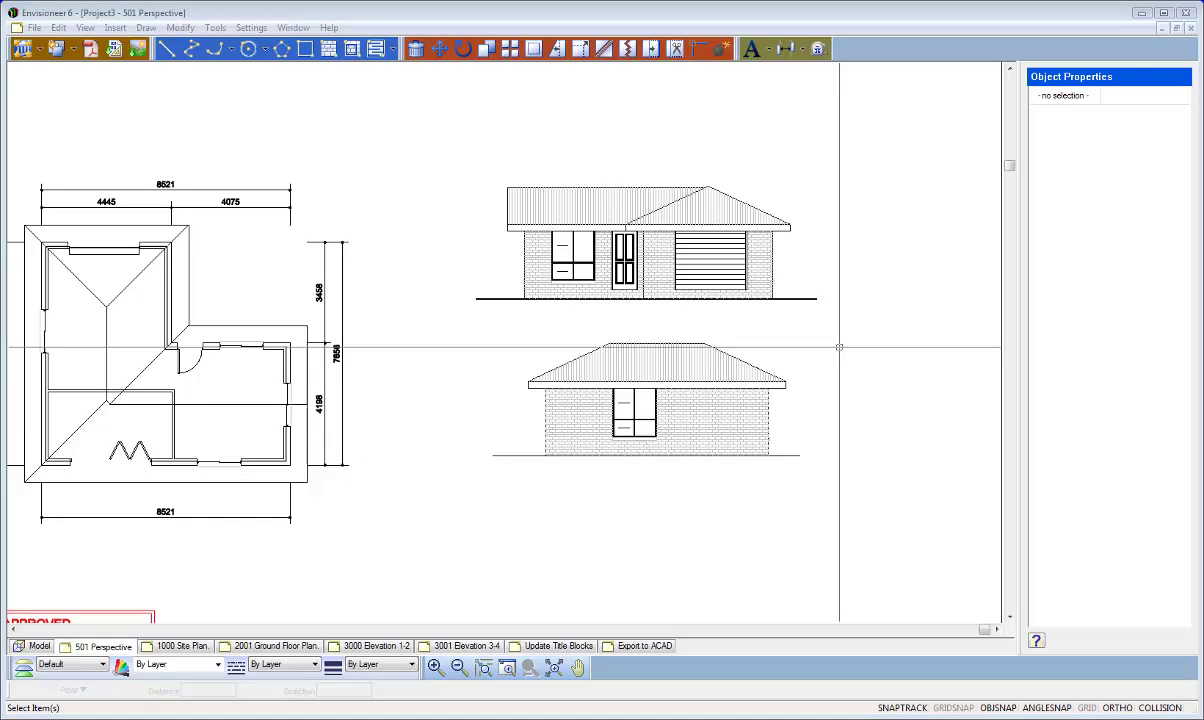
{"action": "scroll", "coordinate": [748, 378], "scroll_direction": "down", "scroll_amount": 3}
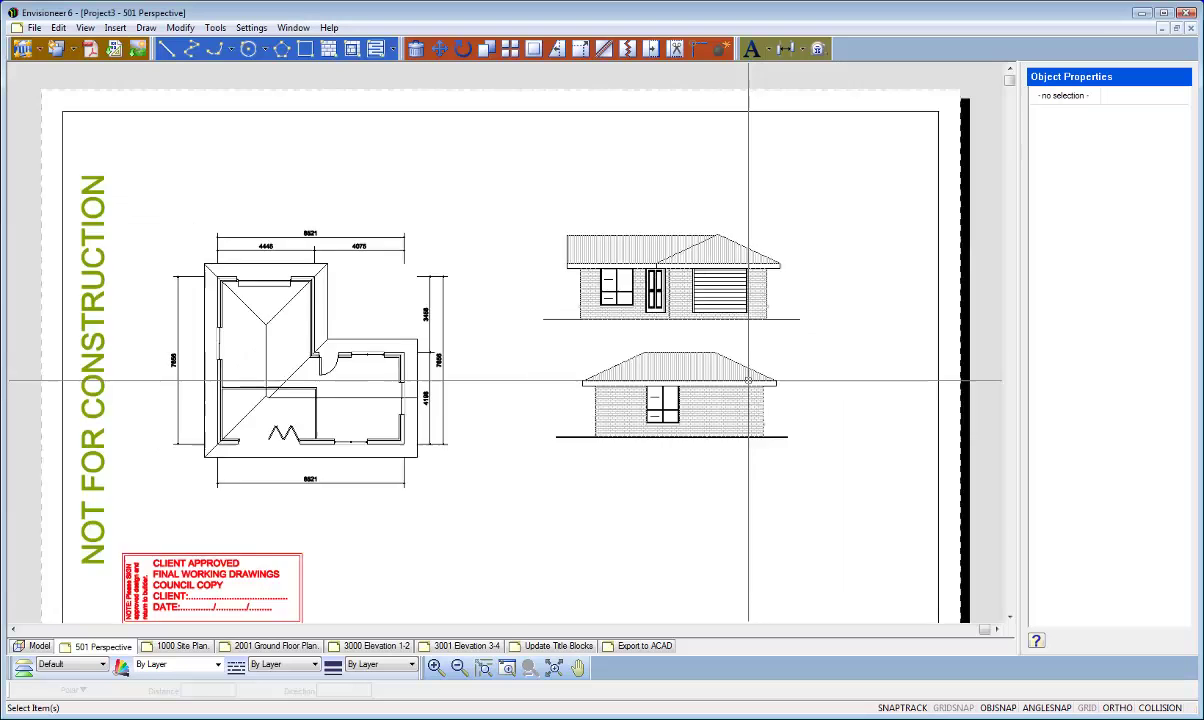
{"action": "scroll", "coordinate": [748, 380], "scroll_direction": "down", "scroll_amount": 1}
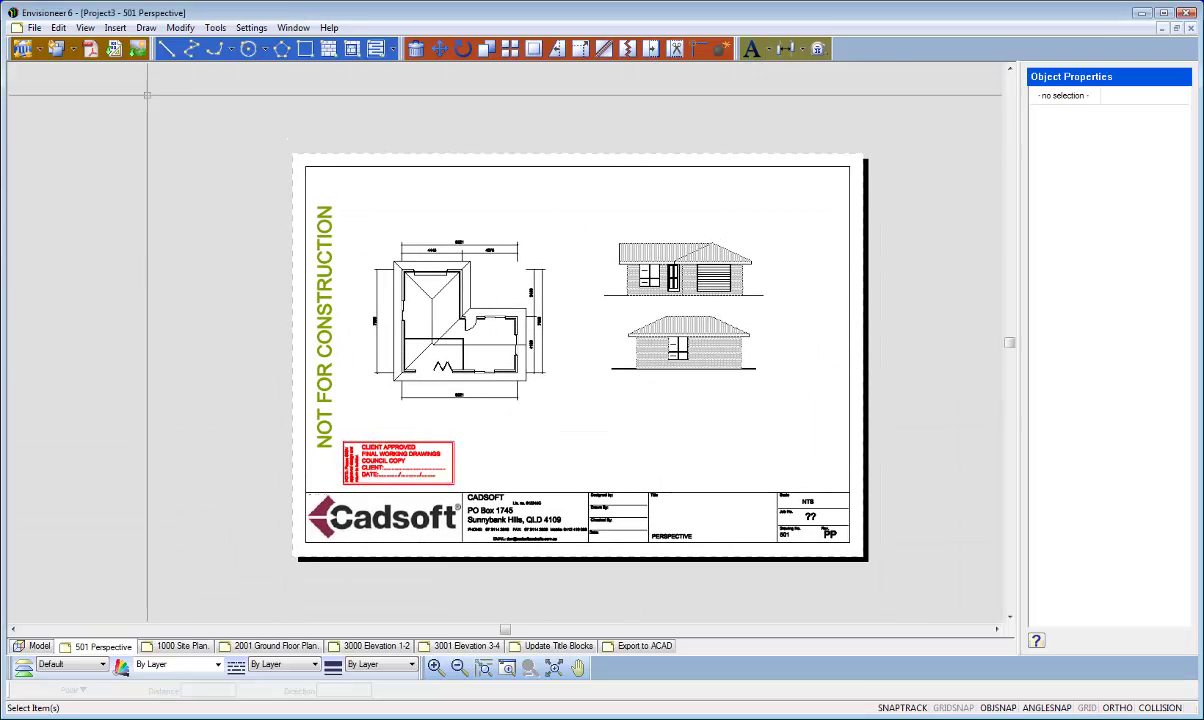
Step: Close Project3 without saving and start a new project from the template
{"action": "left_click", "coordinate": [35, 28]}
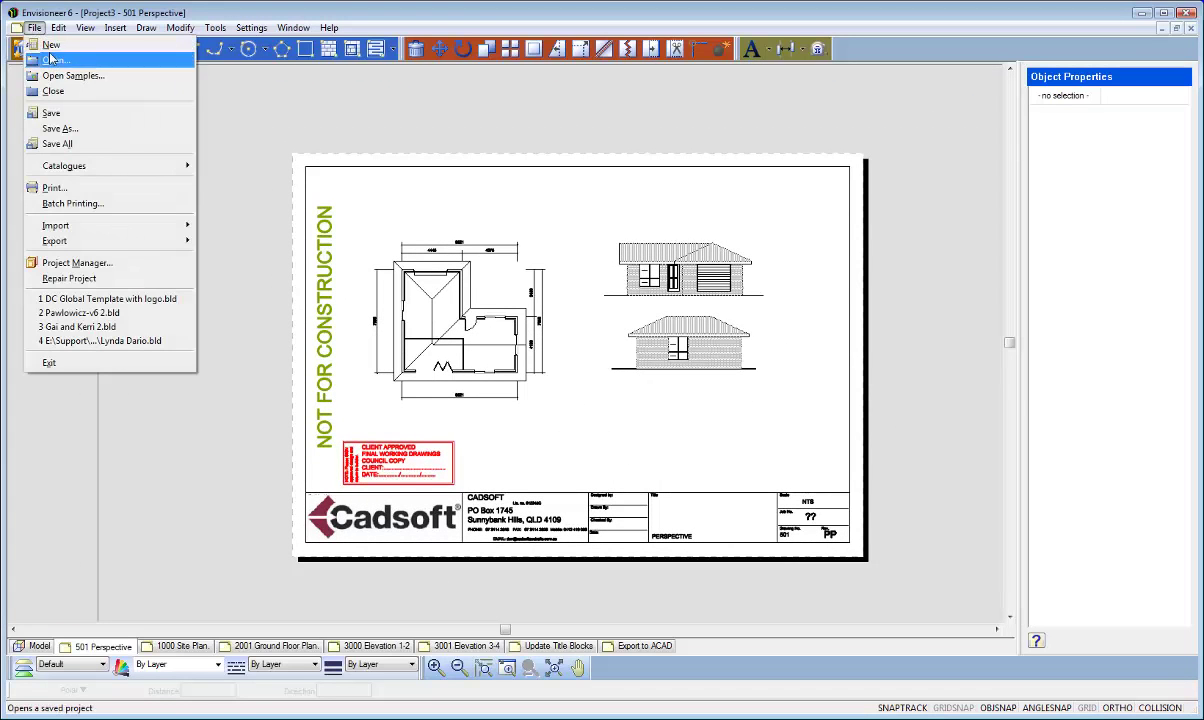
{"action": "left_click", "coordinate": [55, 89]}
{"action": "left_click", "coordinate": [613, 398]}
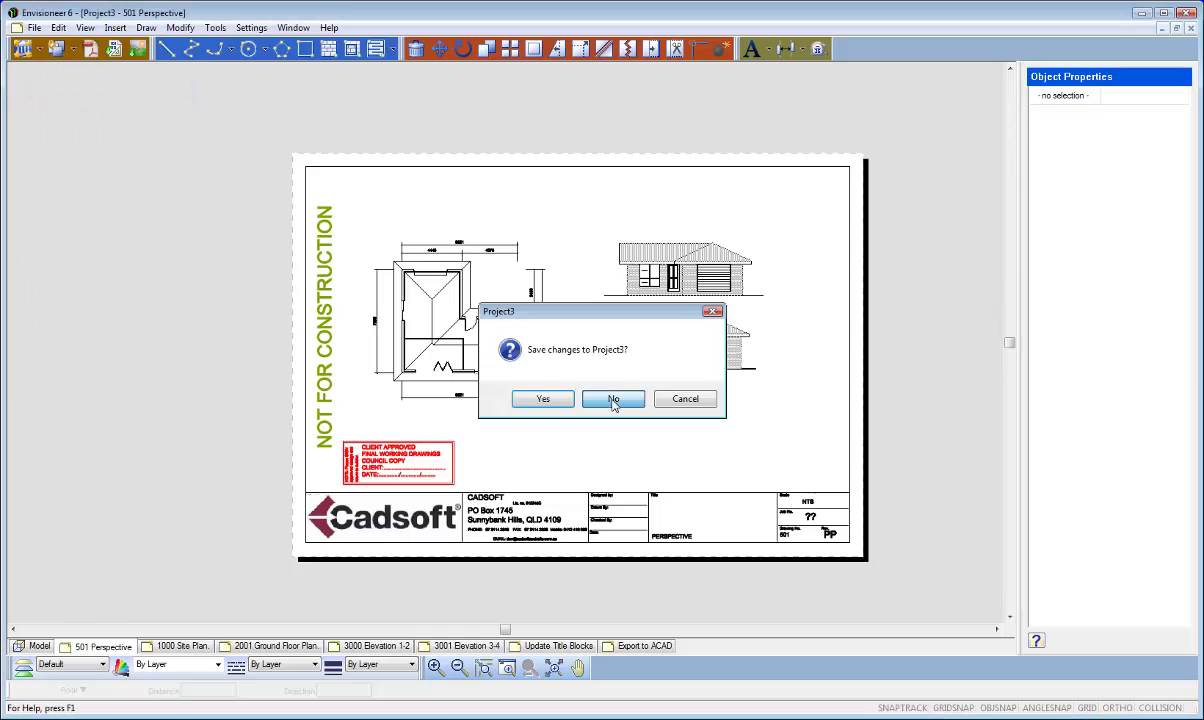
{"action": "left_click", "coordinate": [17, 27]}
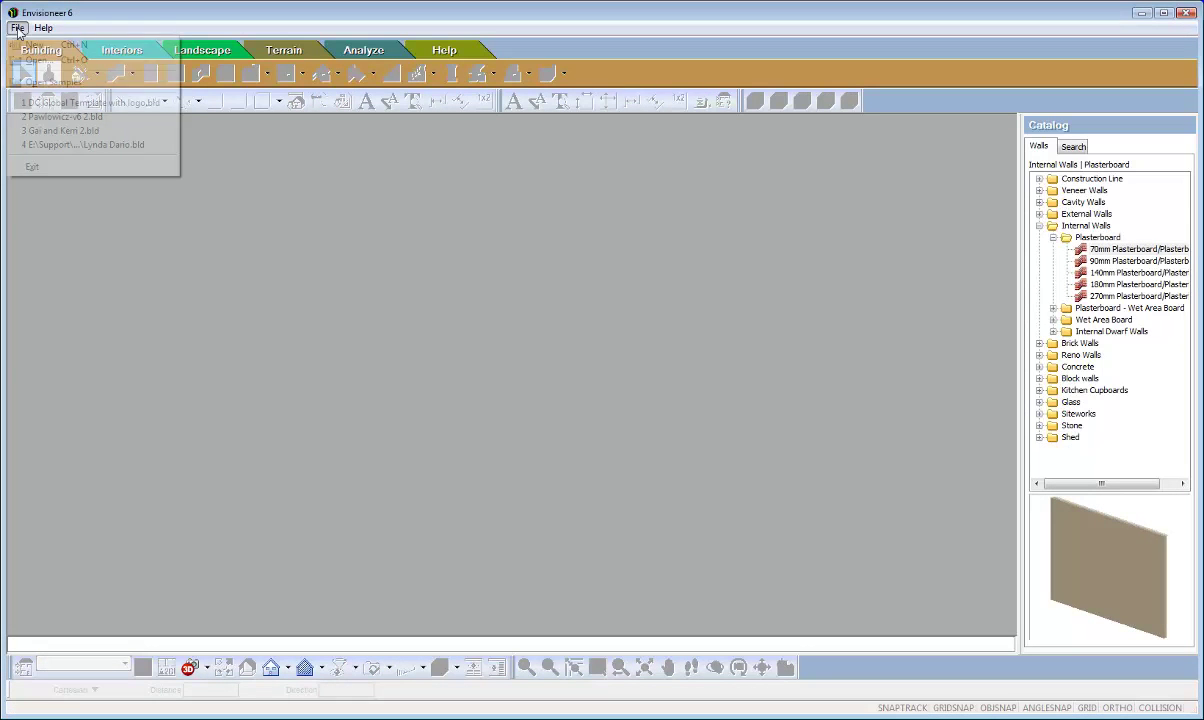
{"action": "left_click", "coordinate": [30, 43]}
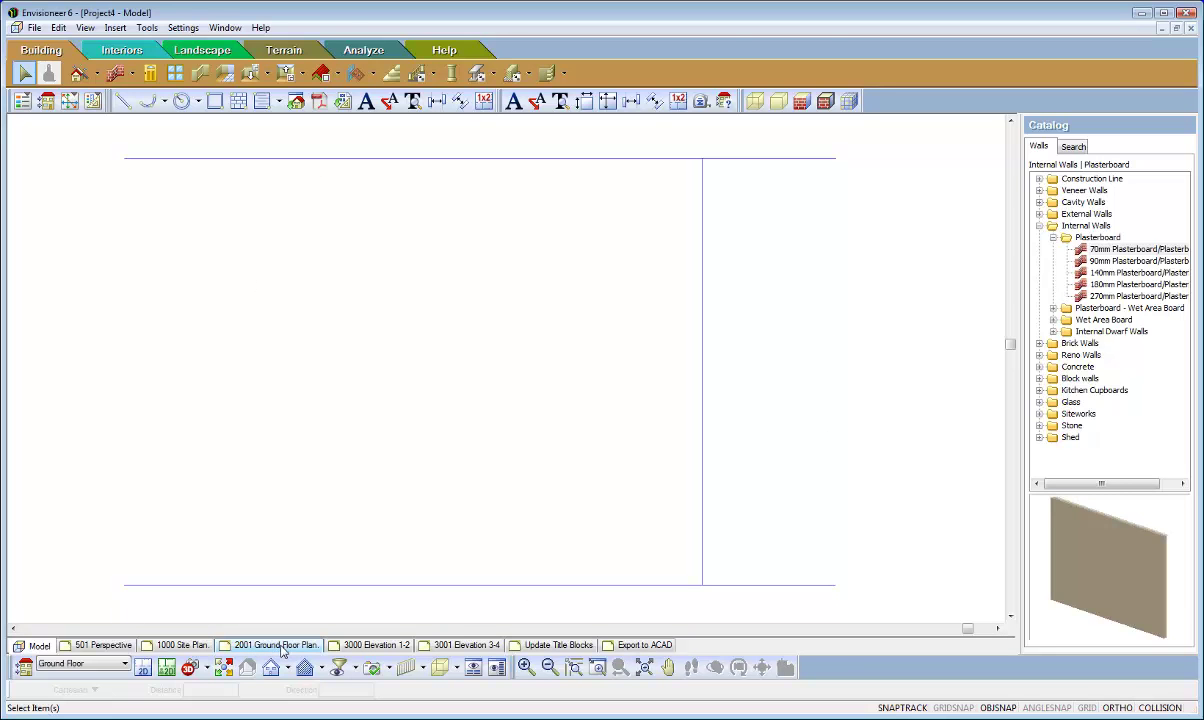
Step: On the 2001 Ground Floor Plan sheet, cancel the insertion and delete the stray vertical line by the notes
{"action": "left_click", "coordinate": [287, 646]}
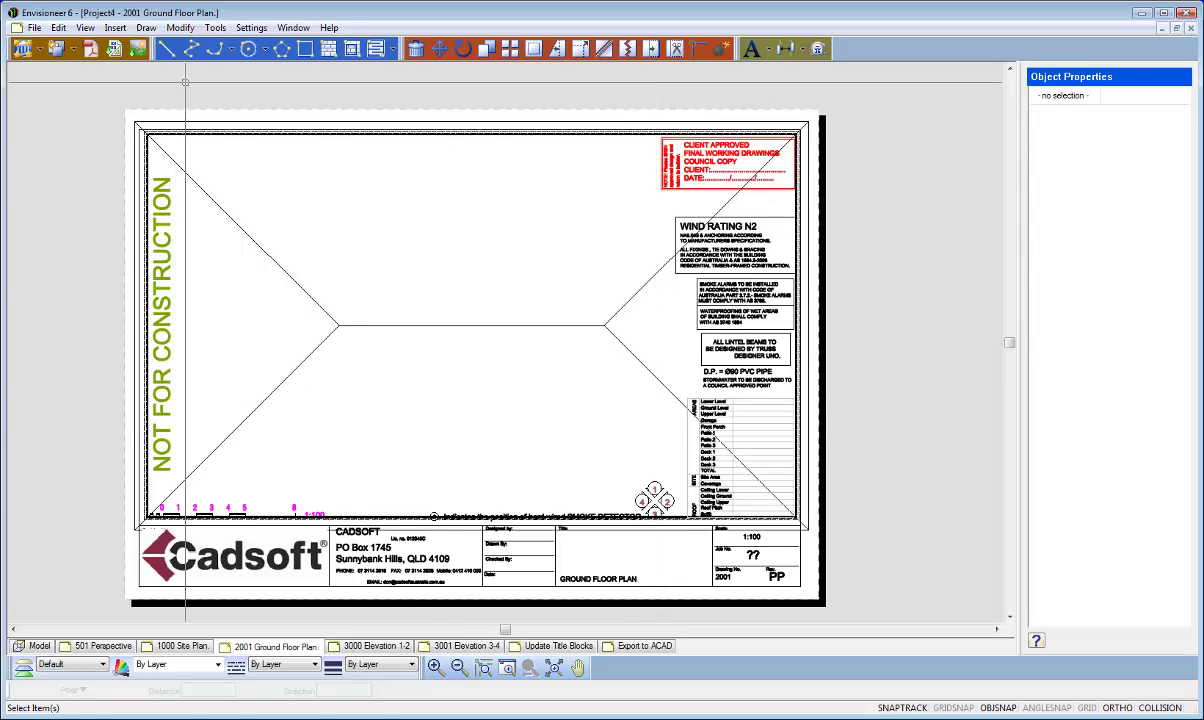
{"action": "left_click", "coordinate": [652, 133]}
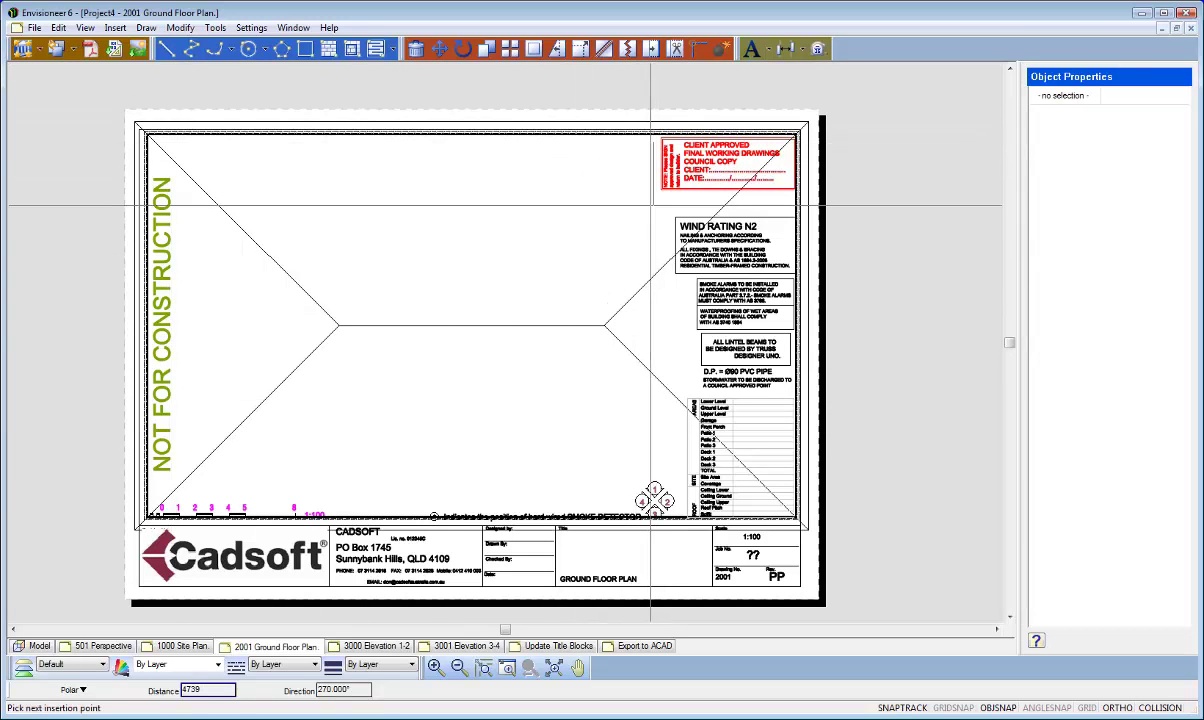
{"action": "right_click", "coordinate": [630, 457]}
{"action": "left_click", "coordinate": [645, 468]}
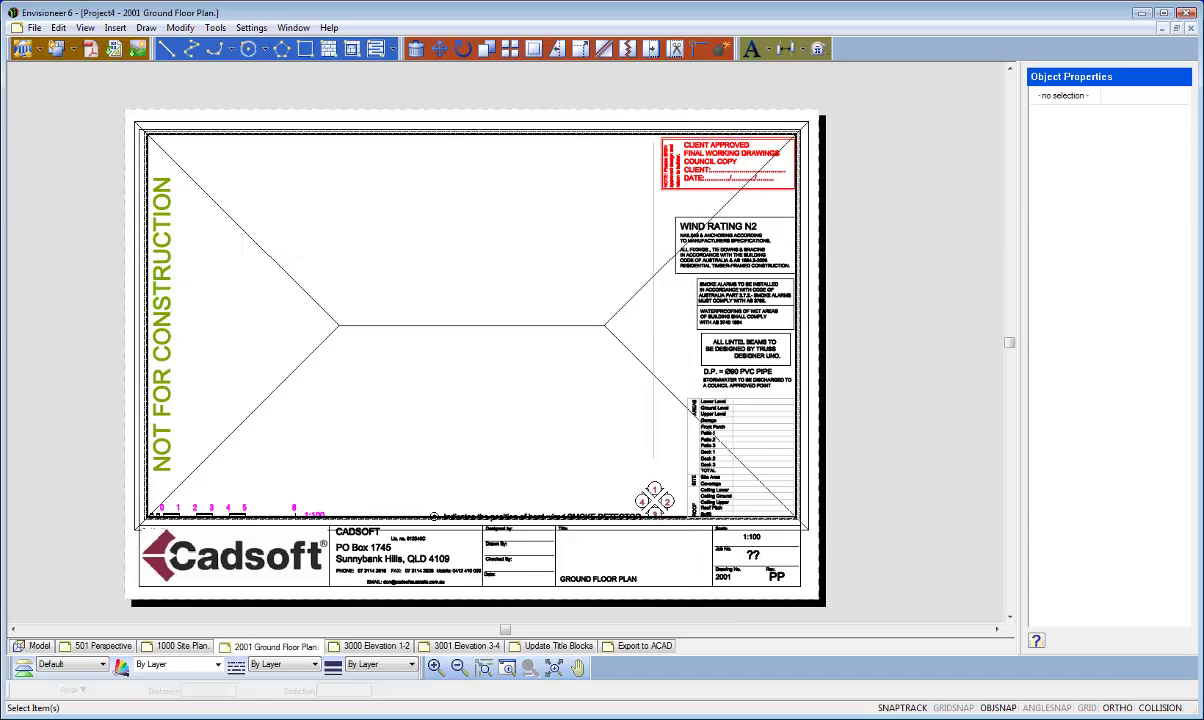
{"action": "left_click", "coordinate": [735, 285]}
{"action": "left_click", "coordinate": [655, 314]}
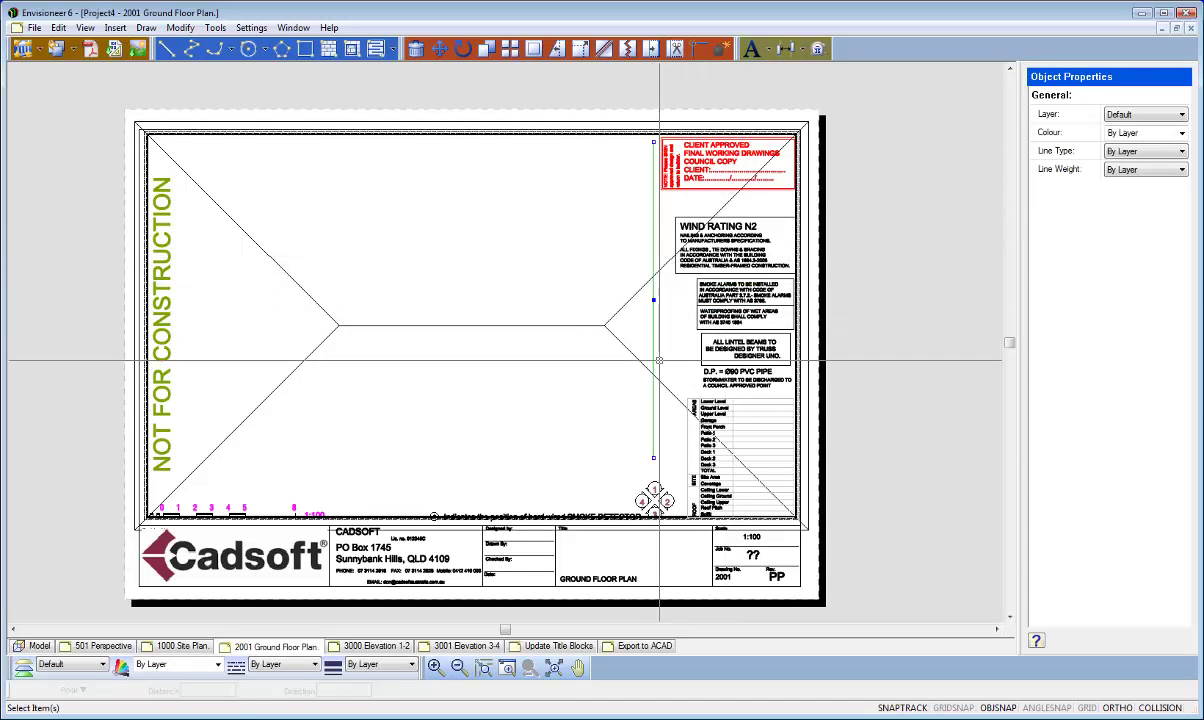
{"action": "key", "text": "Delete"}
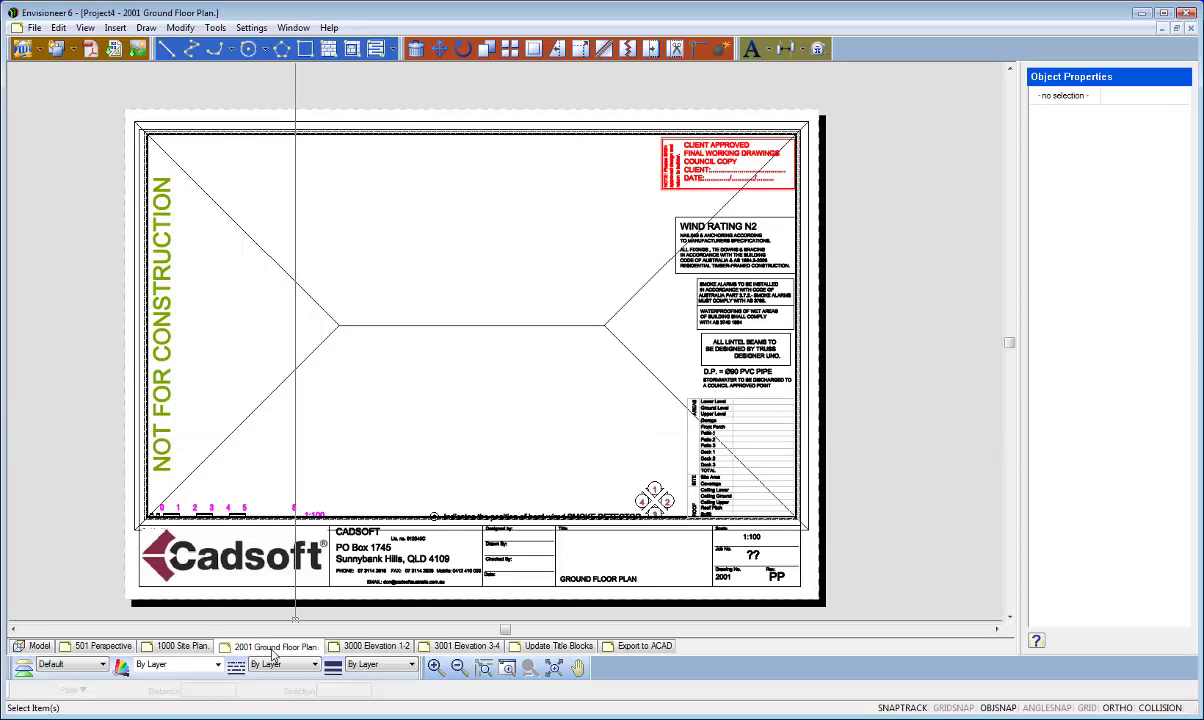
Step: Review the 1000 Site Plan and both elevation sheets, then return to the model workspace
{"action": "left_click", "coordinate": [180, 646]}
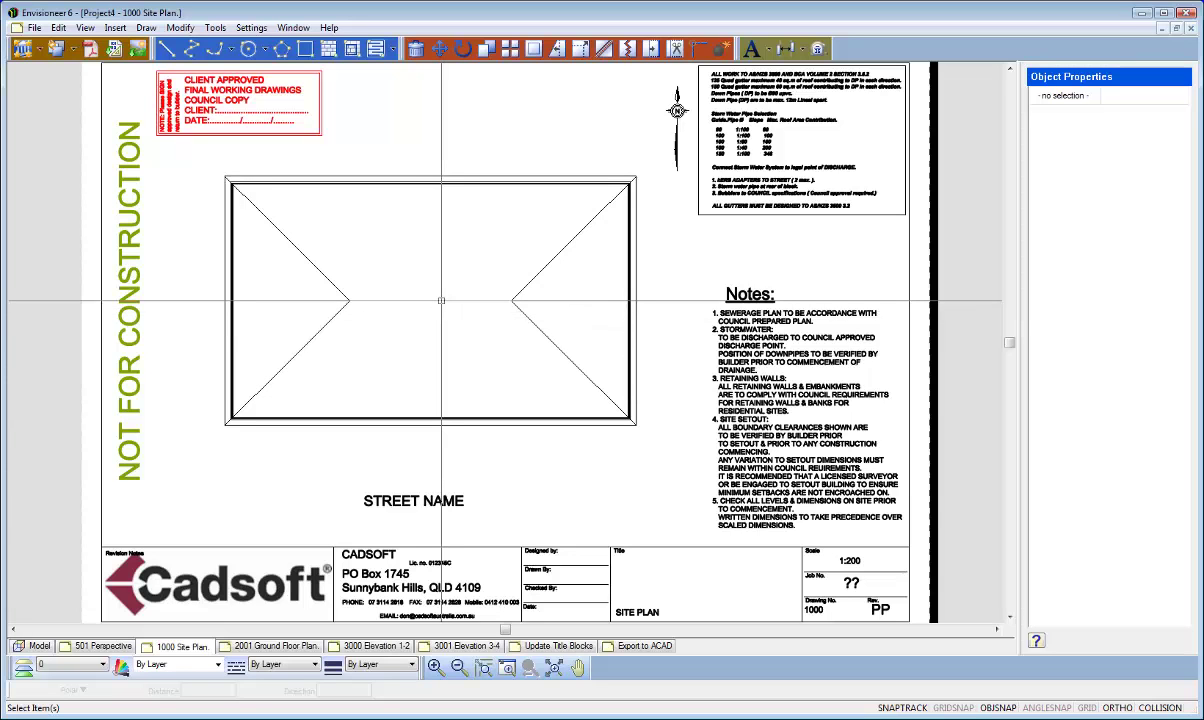
{"action": "left_click", "coordinate": [376, 646]}
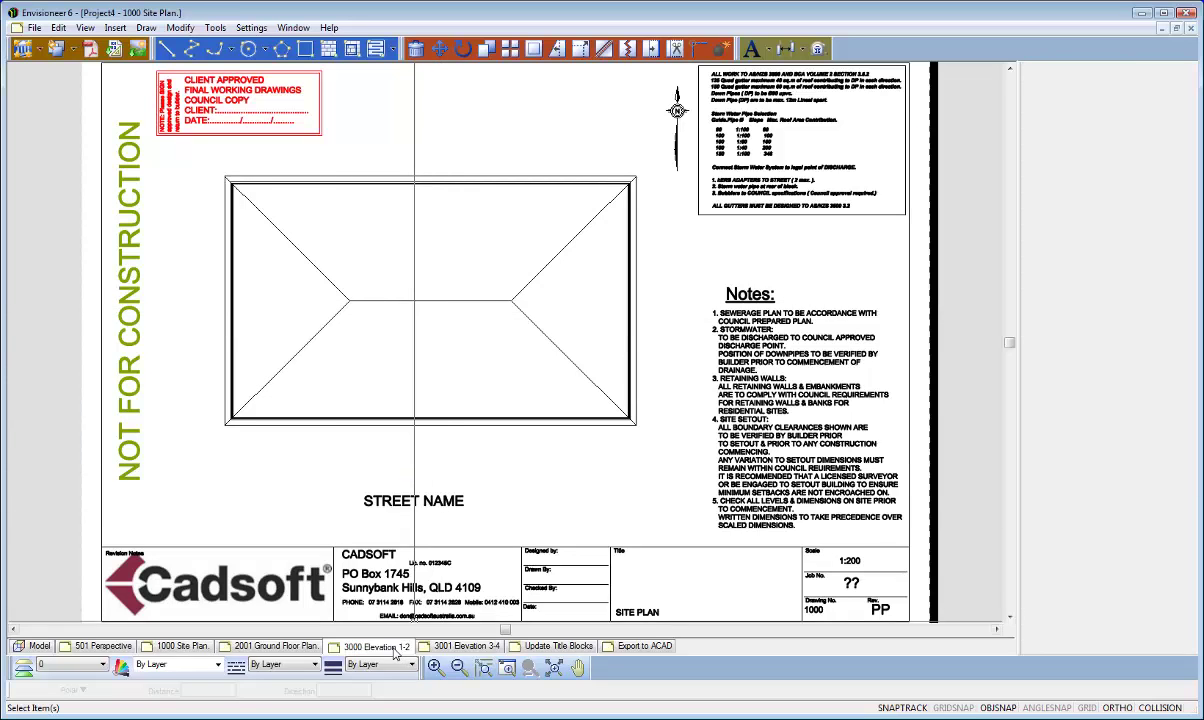
{"action": "left_click", "coordinate": [465, 647]}
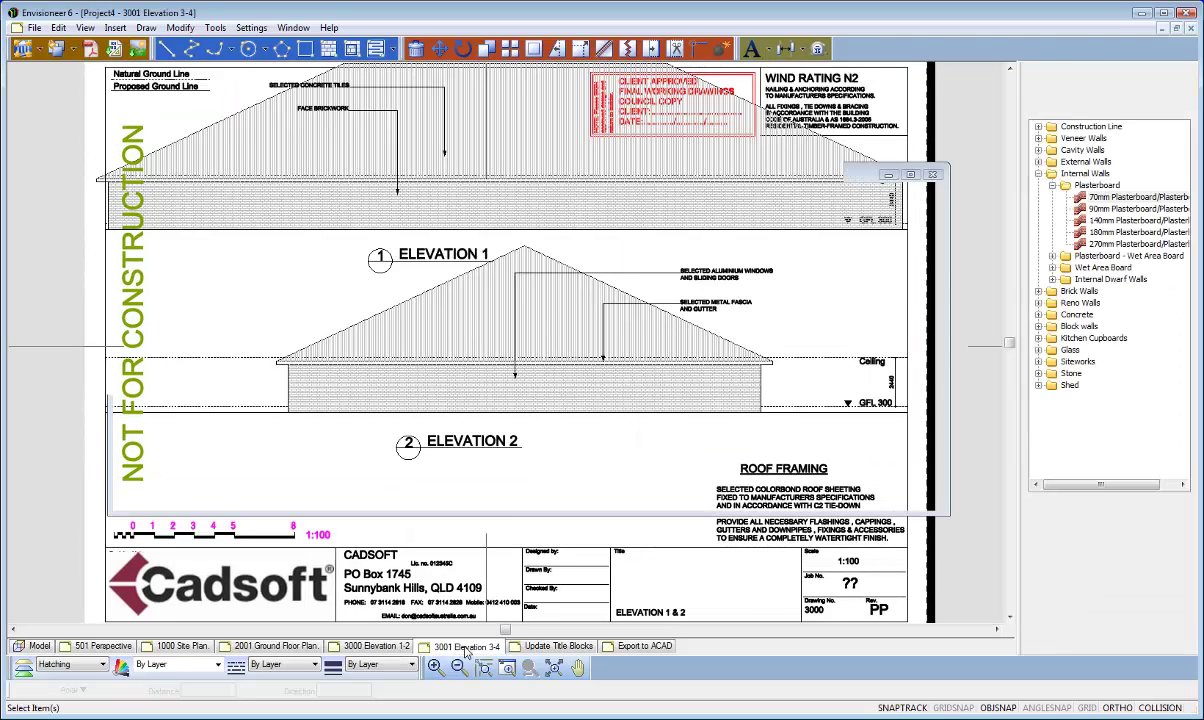
{"action": "left_click", "coordinate": [38, 646]}
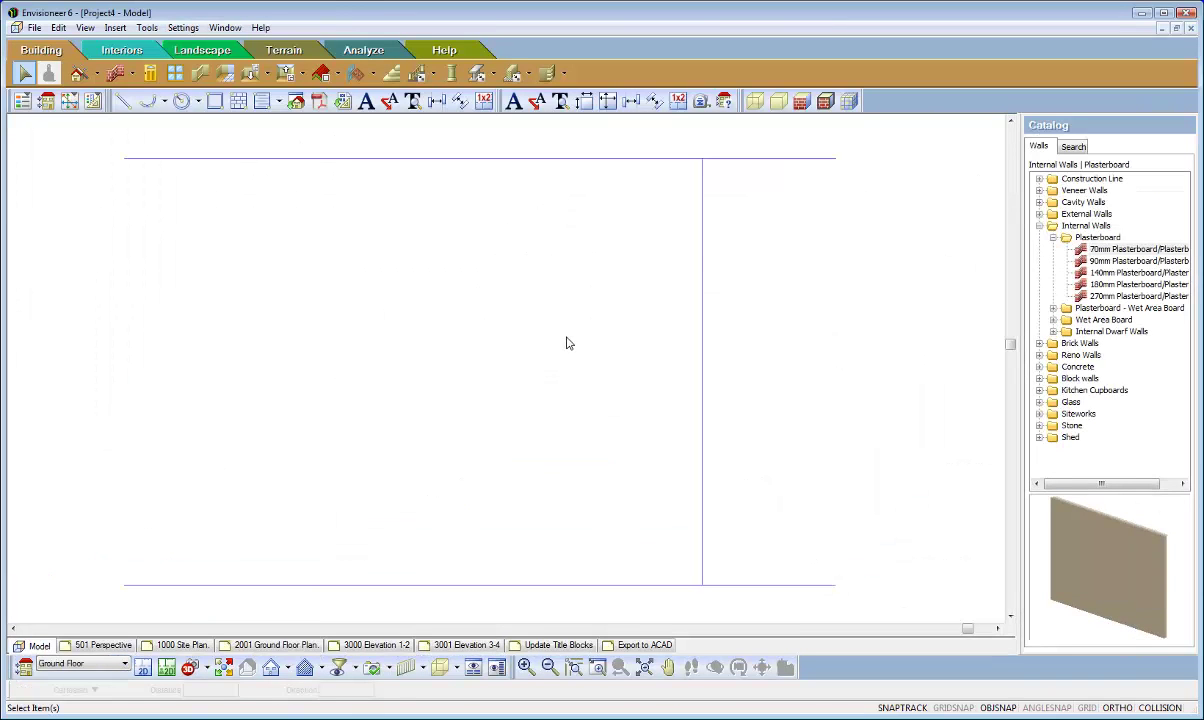
{"action": "left_click", "coordinate": [1039, 190]}
{"action": "left_click", "coordinate": [1130, 214]}
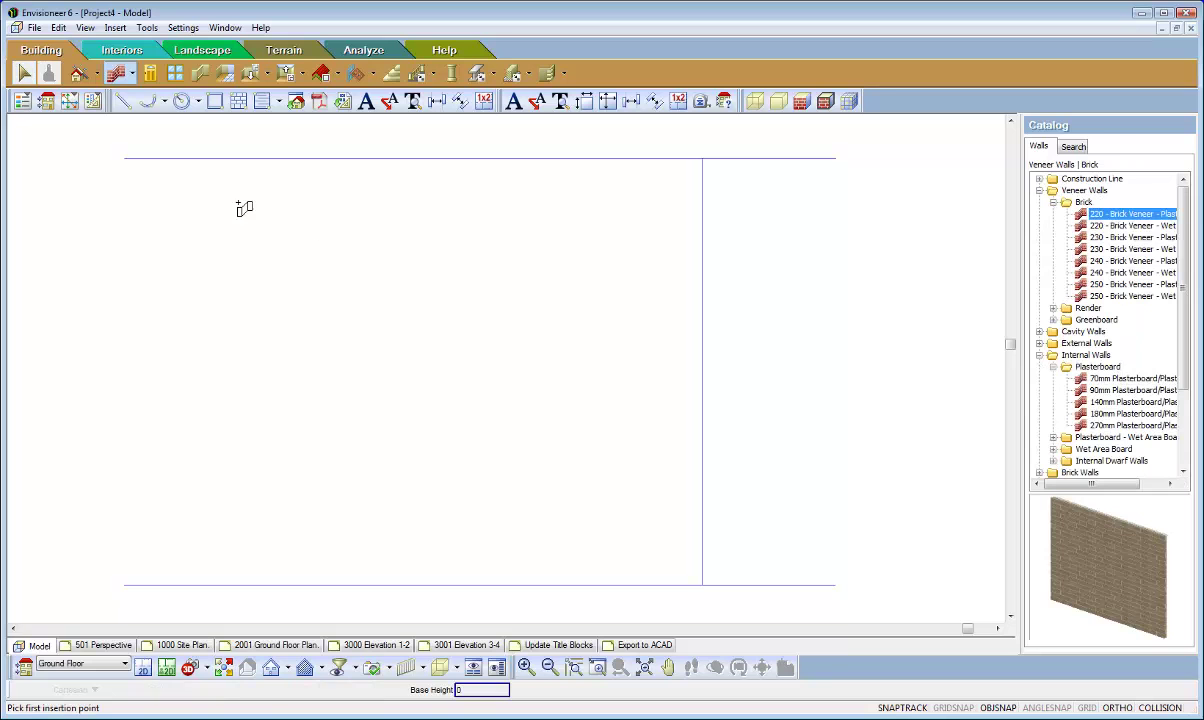
{"action": "left_click", "coordinate": [124, 159]}
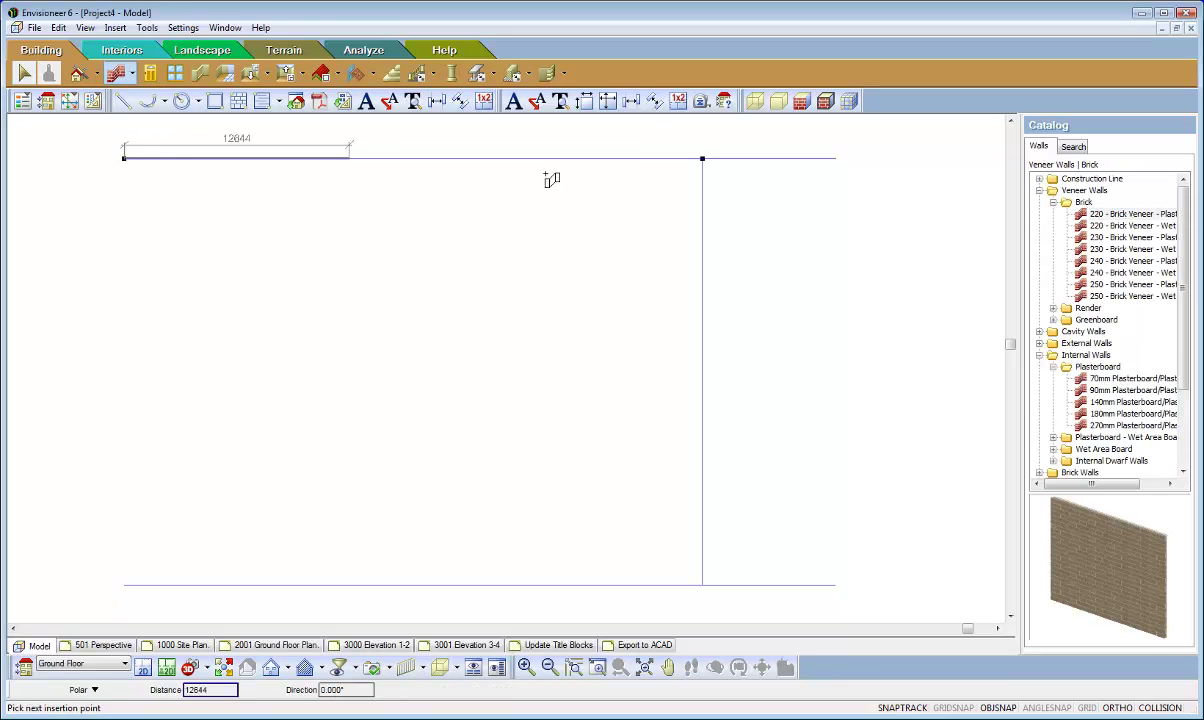
{"action": "left_click", "coordinate": [836, 157]}
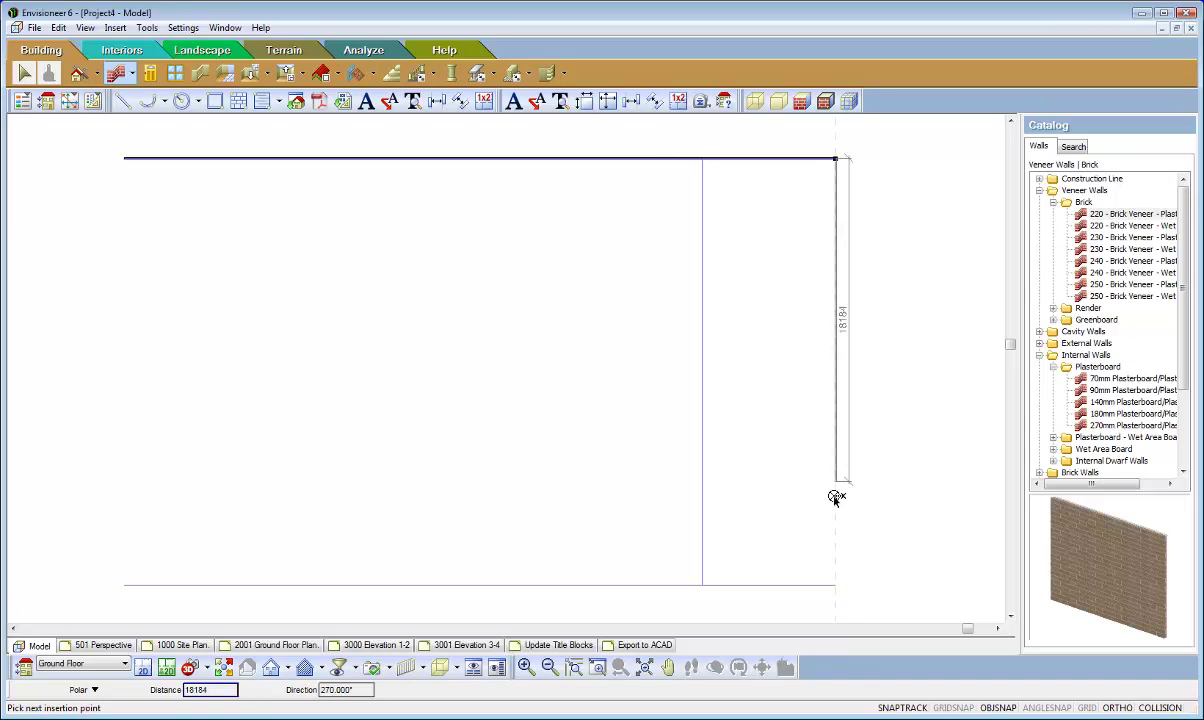
{"action": "left_click", "coordinate": [836, 584]}
{"action": "left_click", "coordinate": [123, 584]}
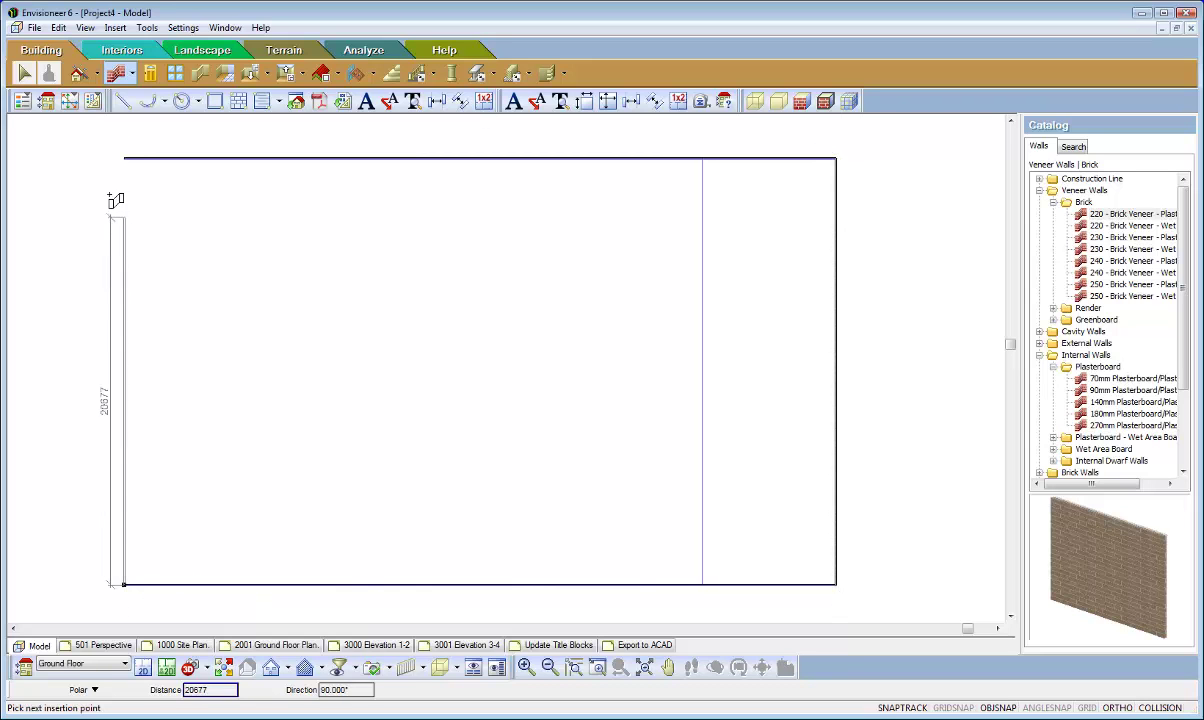
{"action": "left_click", "coordinate": [125, 159]}
{"action": "right_click", "coordinate": [190, 209]}
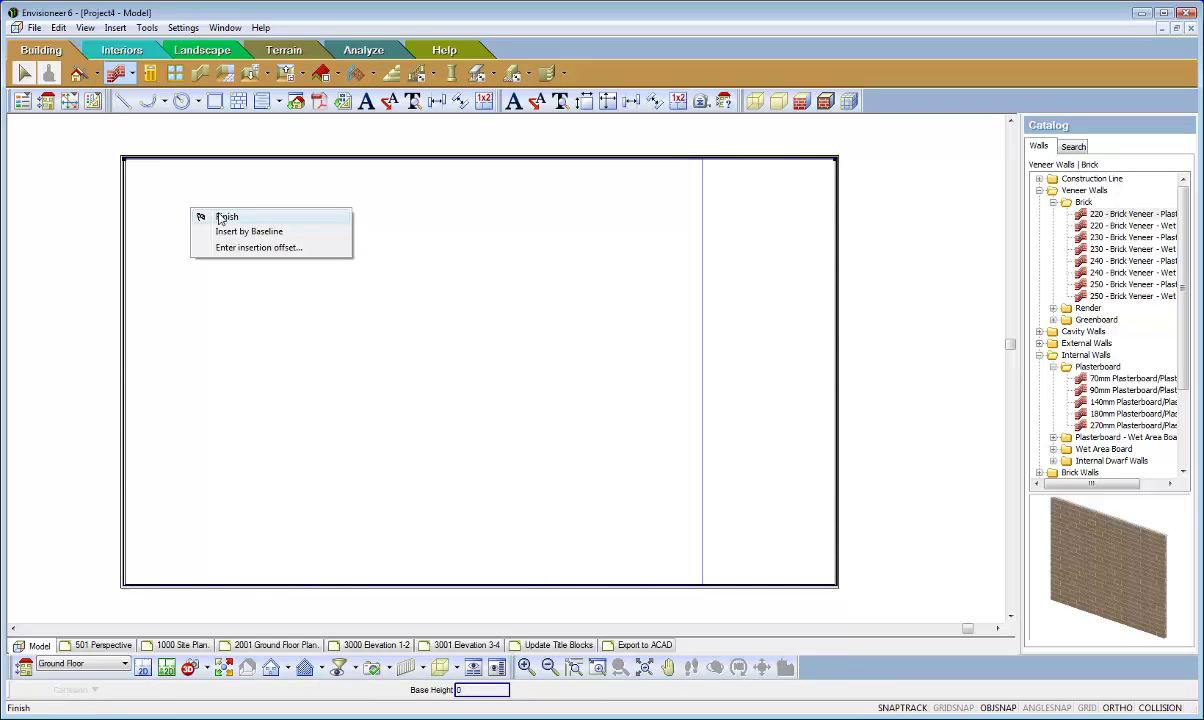
{"action": "left_click", "coordinate": [215, 218]}
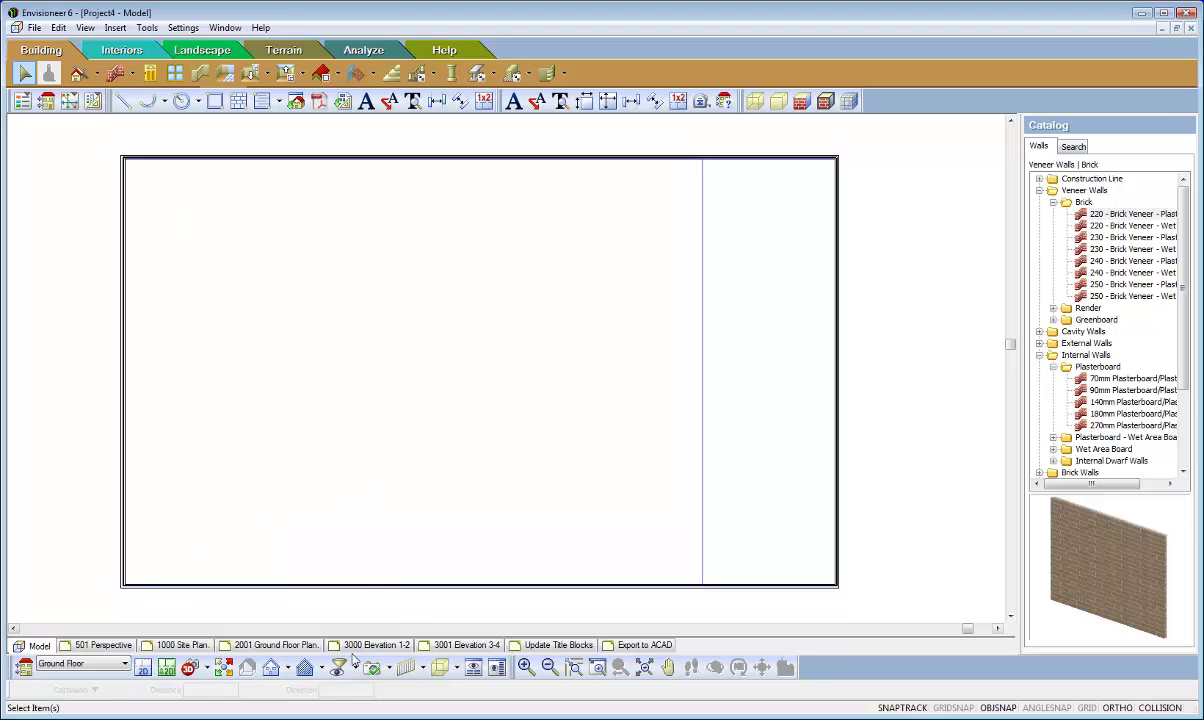
{"action": "left_click", "coordinate": [290, 646]}
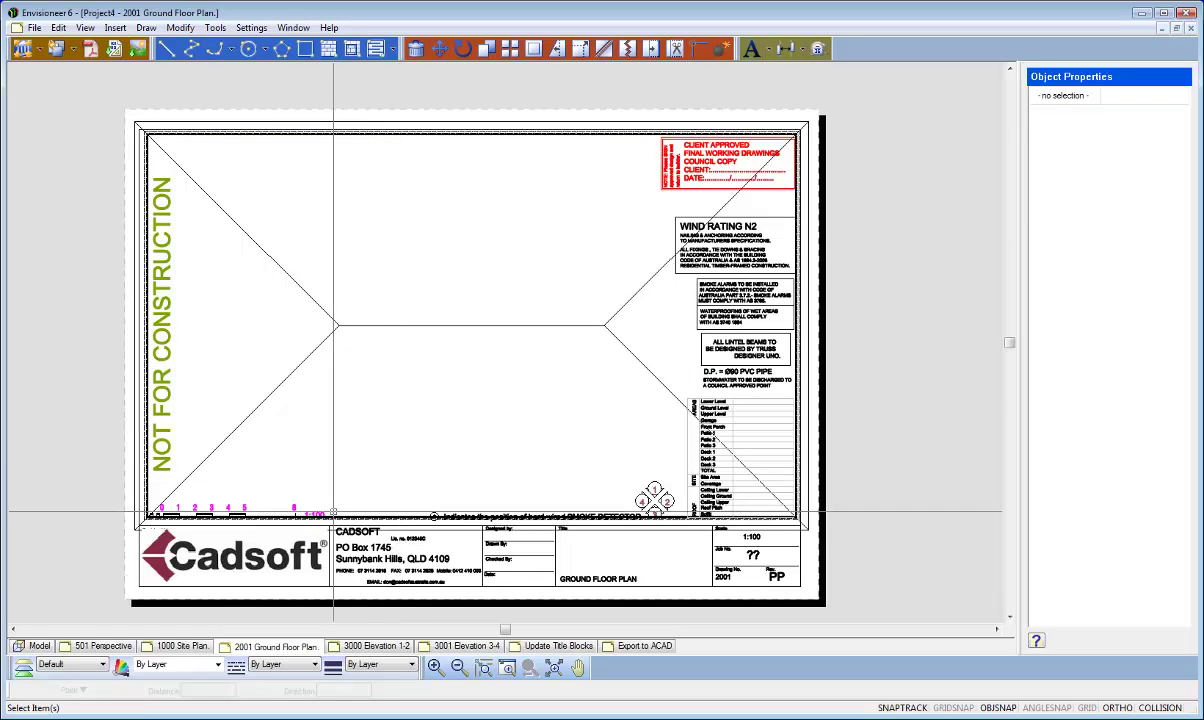
{"action": "left_click", "coordinate": [42, 646]}
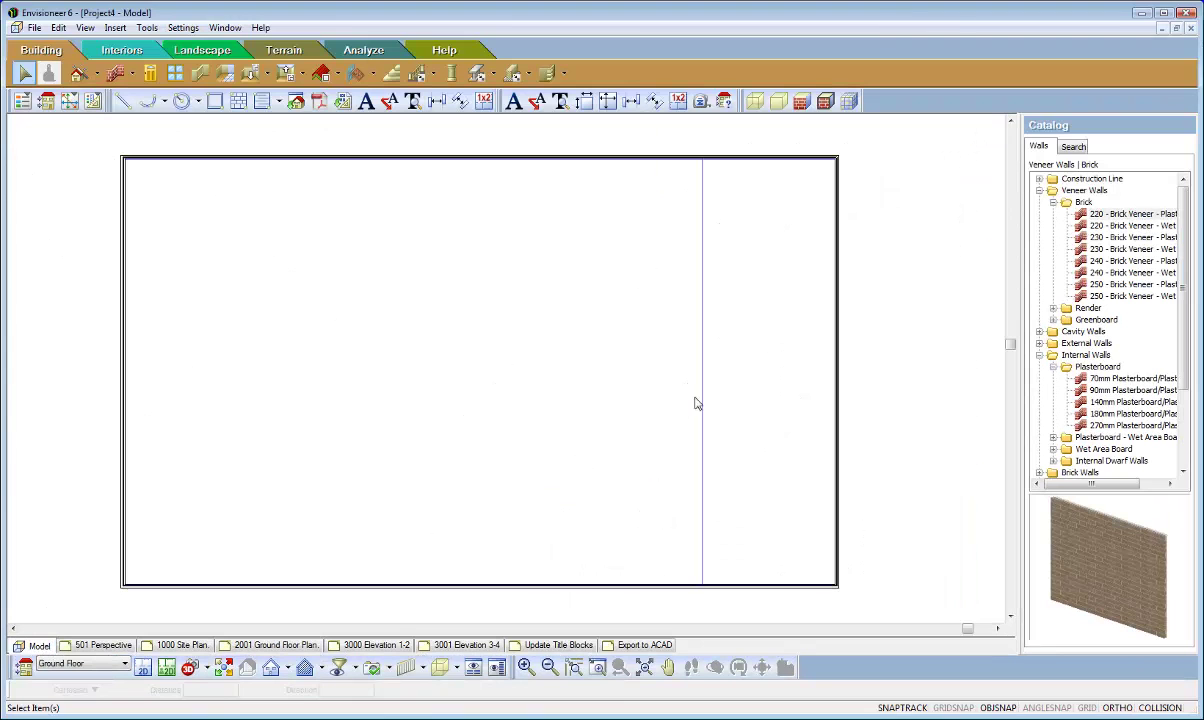
{"action": "right_click", "coordinate": [838, 287]}
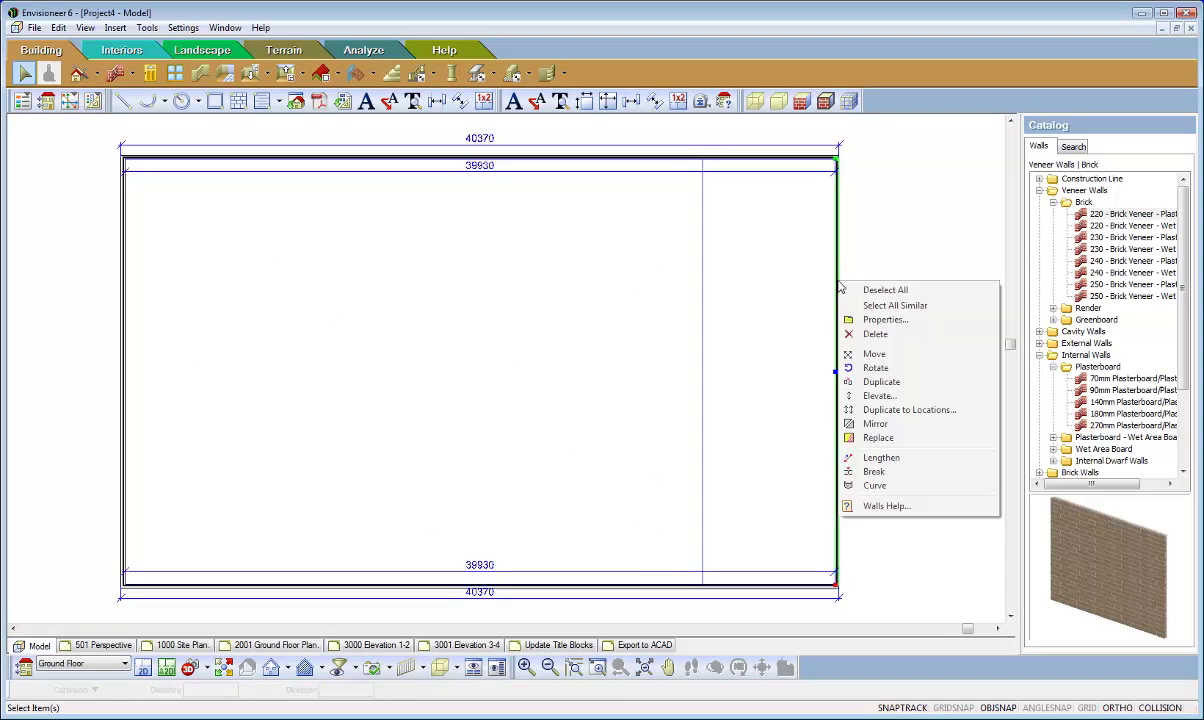
{"action": "left_click", "coordinate": [886, 306]}
{"action": "right_click", "coordinate": [870, 301]}
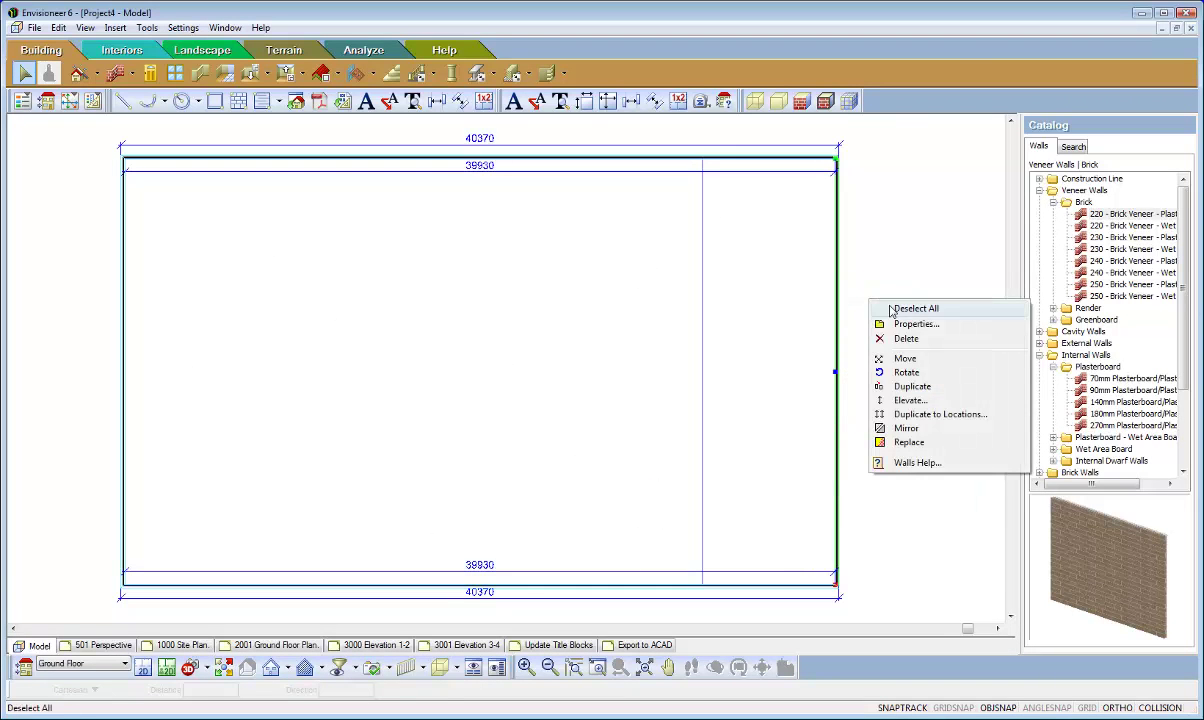
{"action": "left_click", "coordinate": [856, 340]}
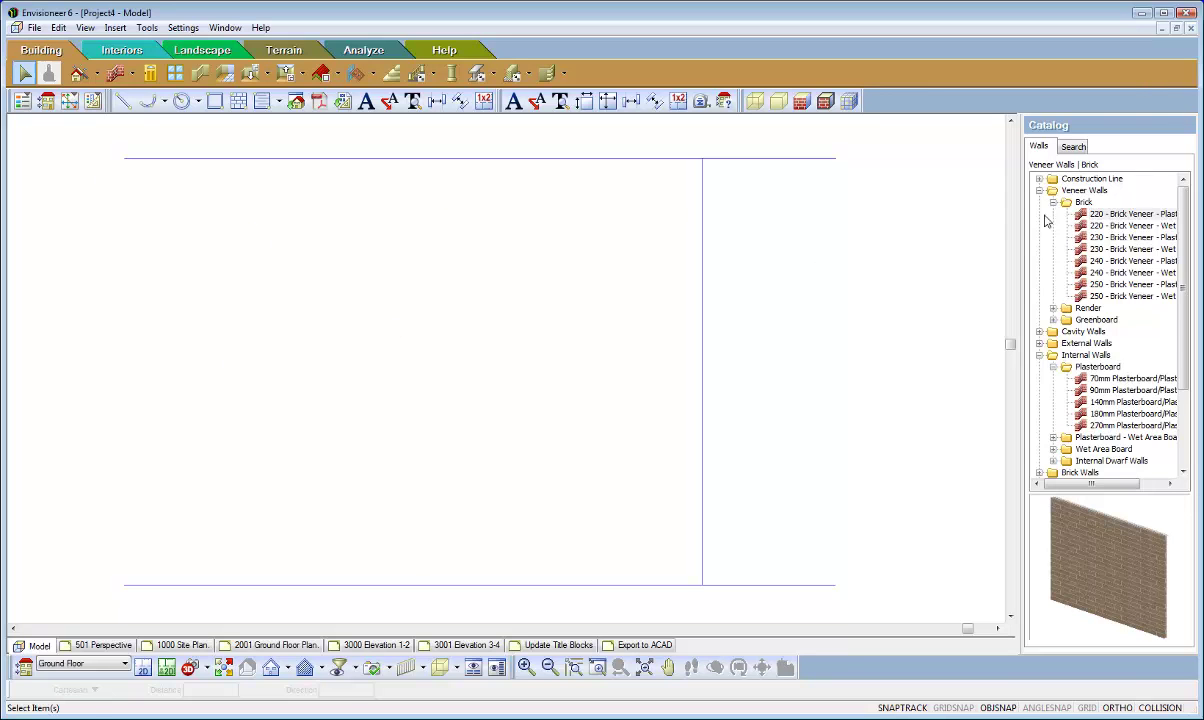
Step: Draw the stepped L-shaped outline of 220 brick veneer walls corner by corner
{"action": "left_click", "coordinate": [1097, 216]}
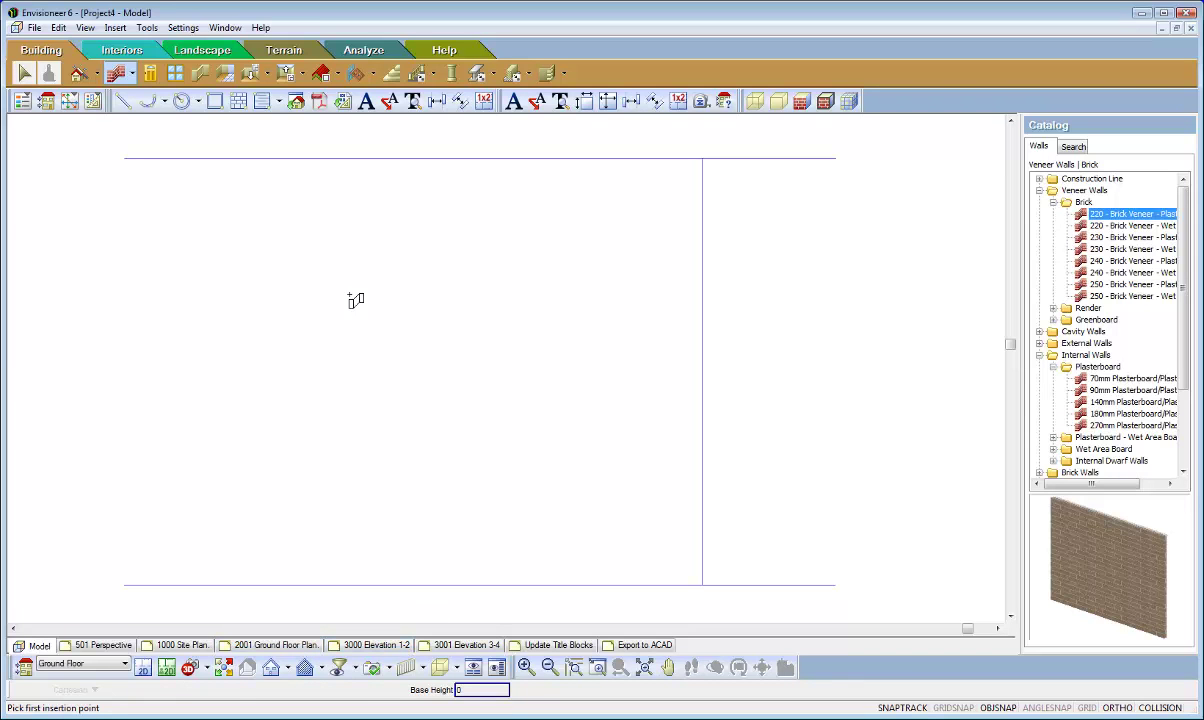
{"action": "left_click", "coordinate": [314, 270]}
{"action": "left_click", "coordinate": [387, 277]}
{"action": "left_click", "coordinate": [387, 351]}
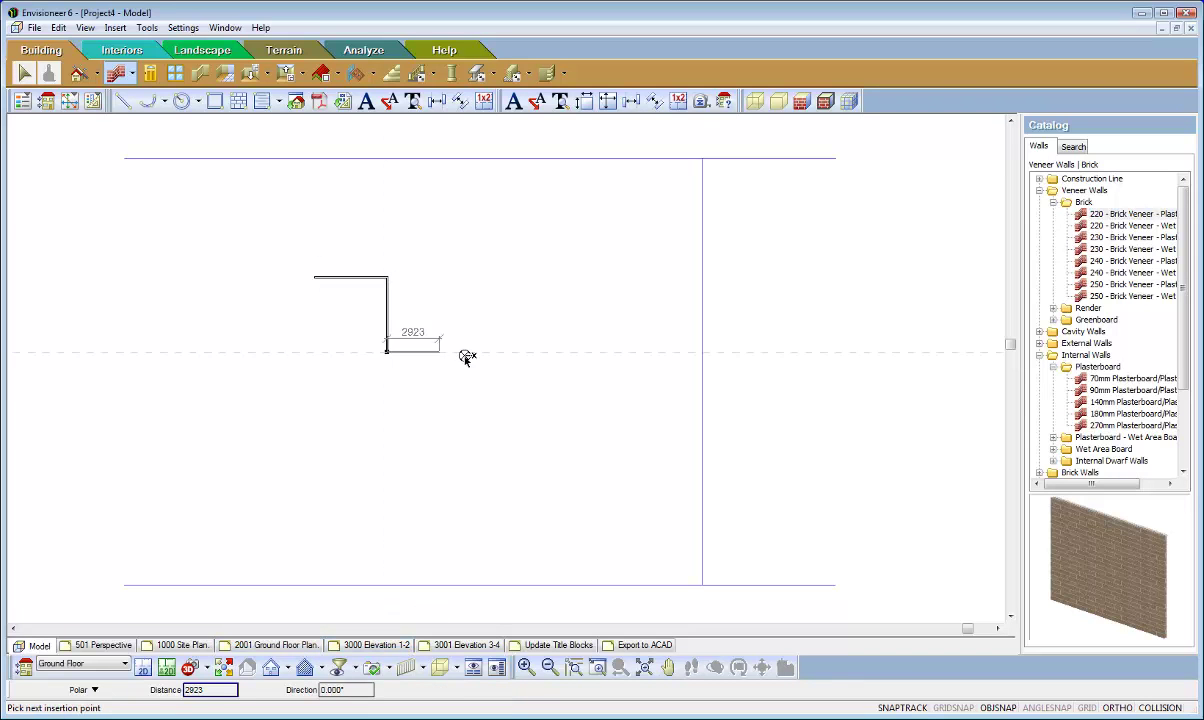
{"action": "left_click", "coordinate": [507, 351]}
{"action": "left_click", "coordinate": [507, 468]}
{"action": "left_click", "coordinate": [419, 468]}
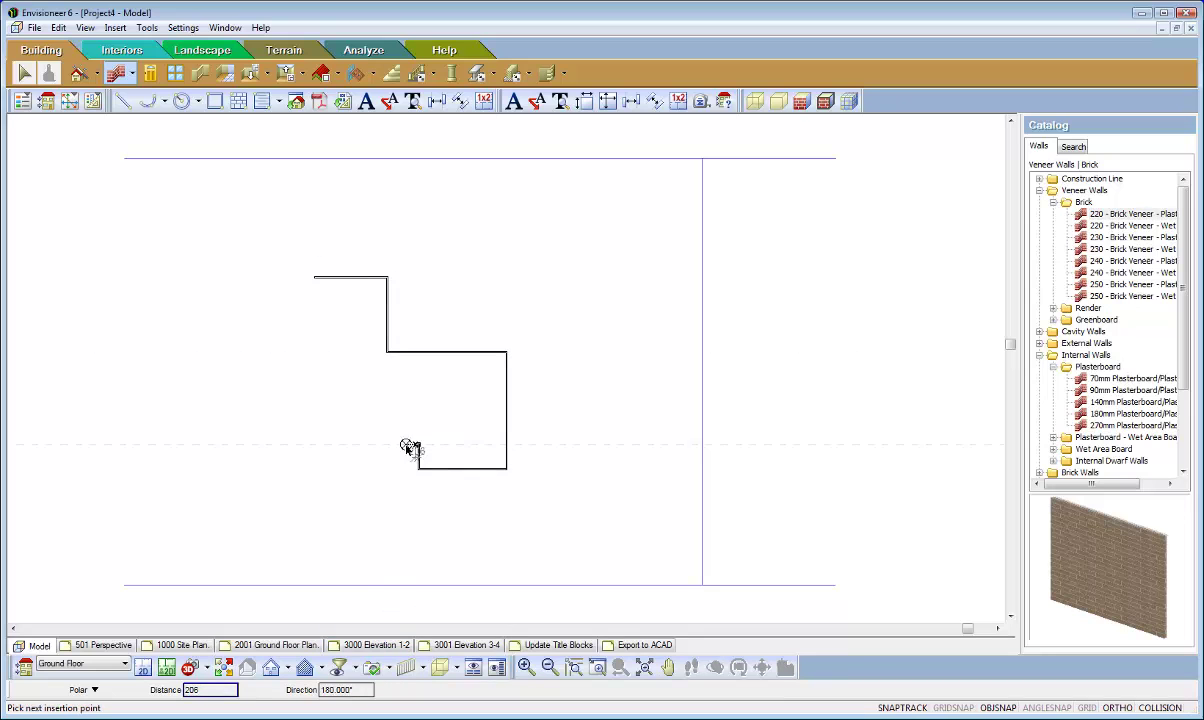
{"action": "left_click", "coordinate": [419, 443]}
{"action": "left_click", "coordinate": [364, 443]}
{"action": "left_click", "coordinate": [364, 500]}
Step: Close the wall outline at the starting corner and generate an automatic hipped roof over it
{"action": "left_click", "coordinate": [314, 500]}
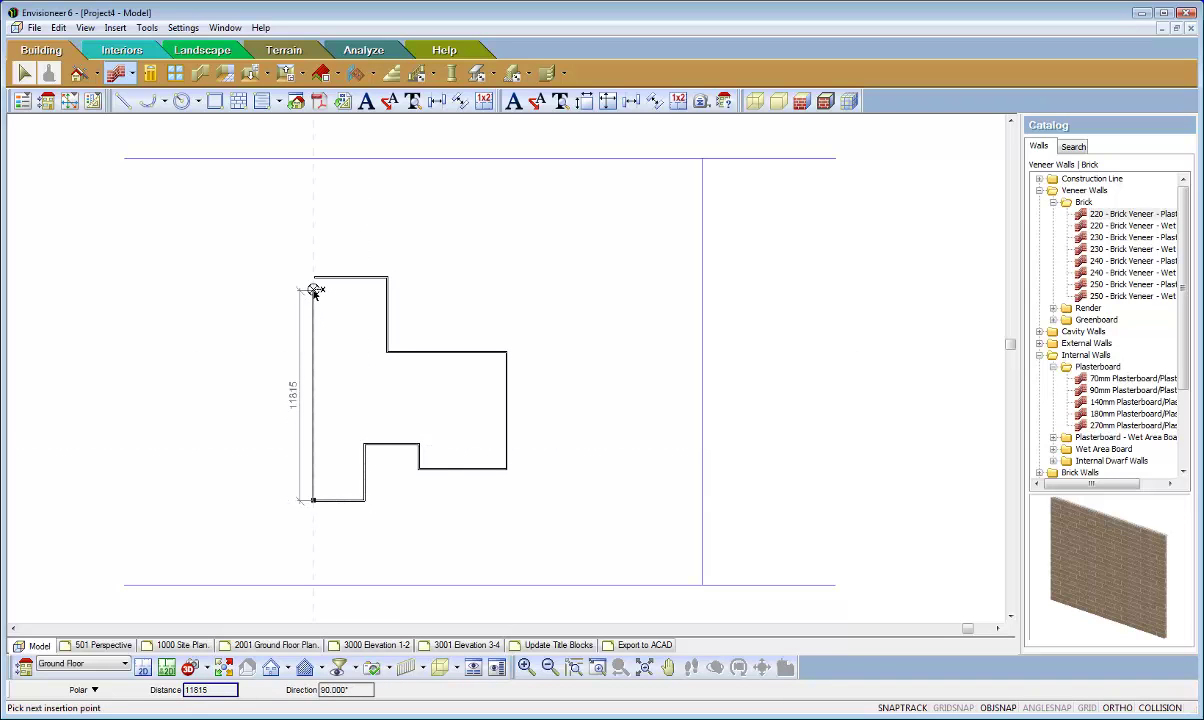
{"action": "left_click", "coordinate": [314, 280]}
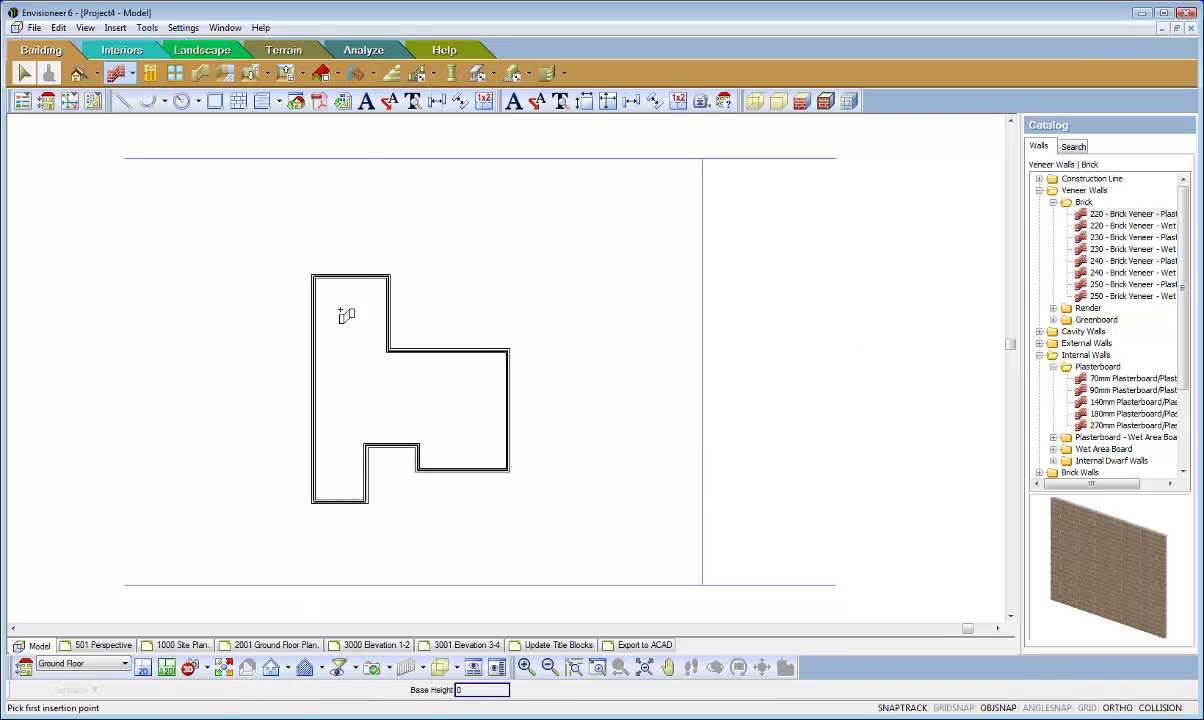
{"action": "left_click", "coordinate": [321, 73]}
{"action": "left_click", "coordinate": [405, 401]}
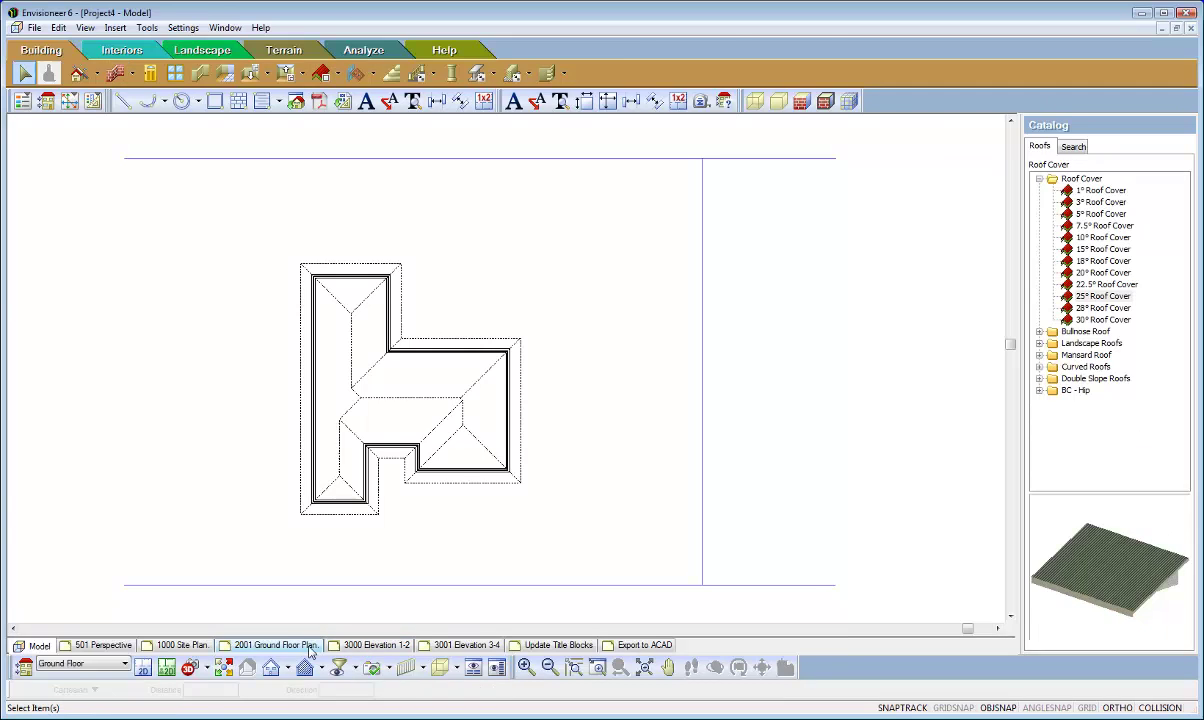
Step: Run a global SmartView update from the 2001 Ground Floor Plan sheet and check both elevation sheets
{"action": "left_click", "coordinate": [310, 649]}
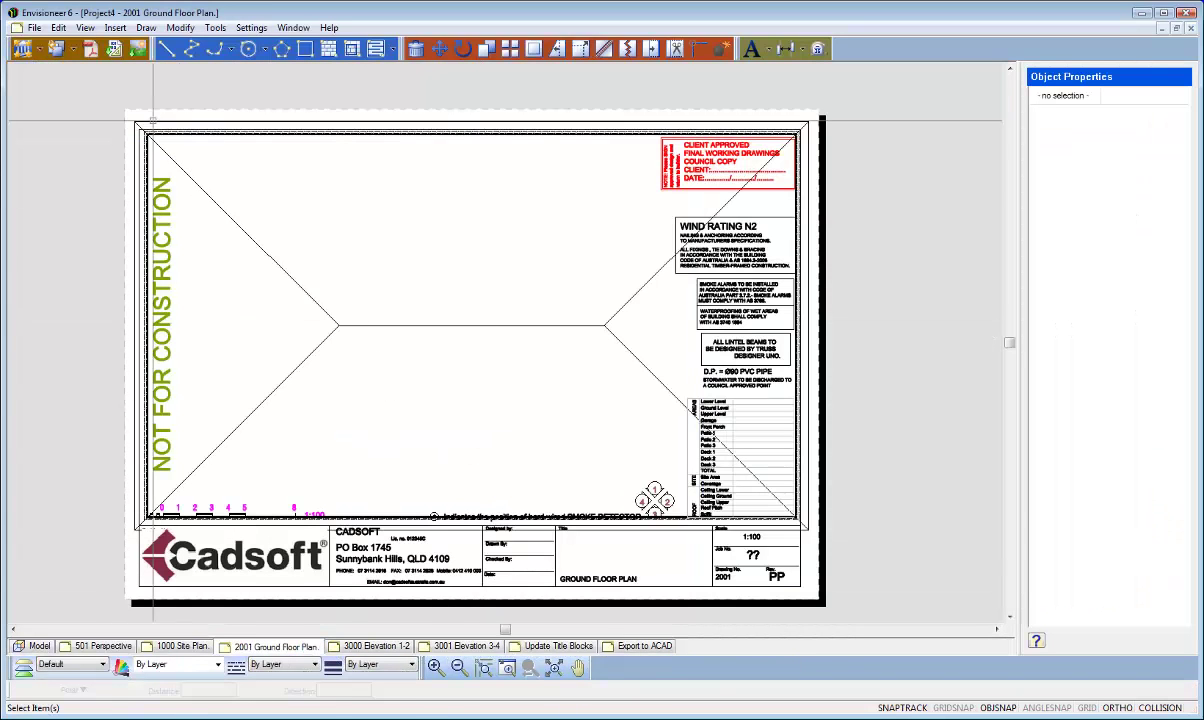
{"action": "left_click", "coordinate": [38, 48]}
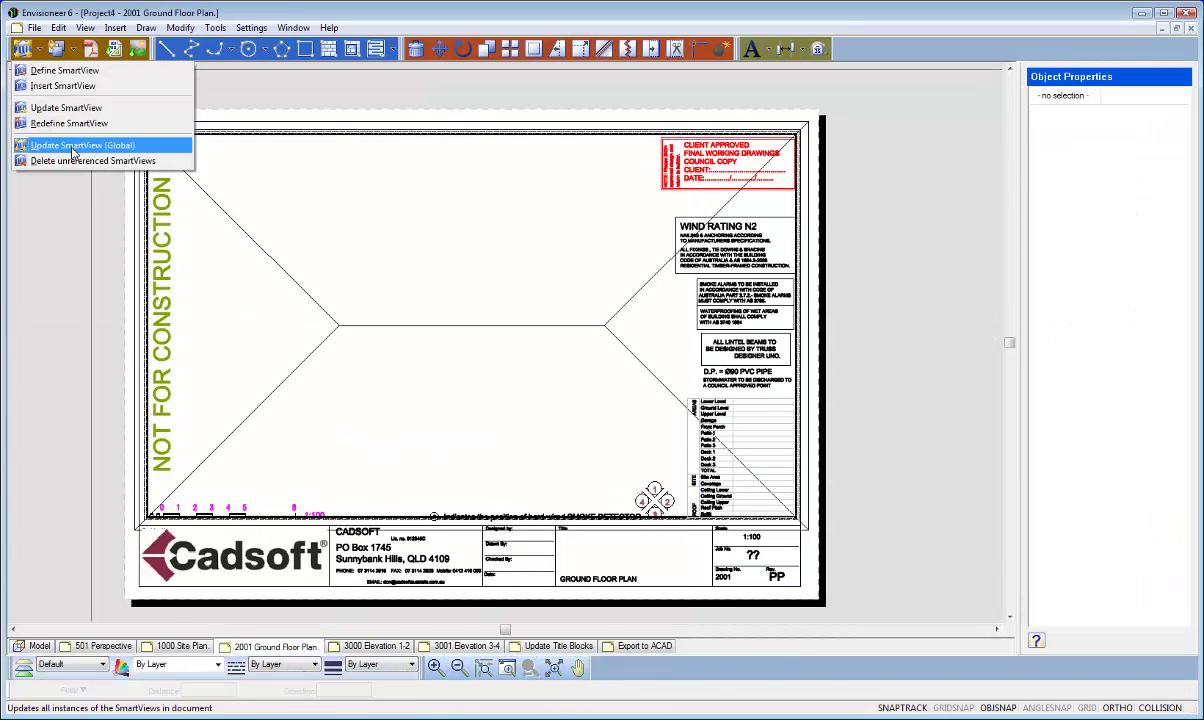
{"action": "left_click", "coordinate": [72, 148]}
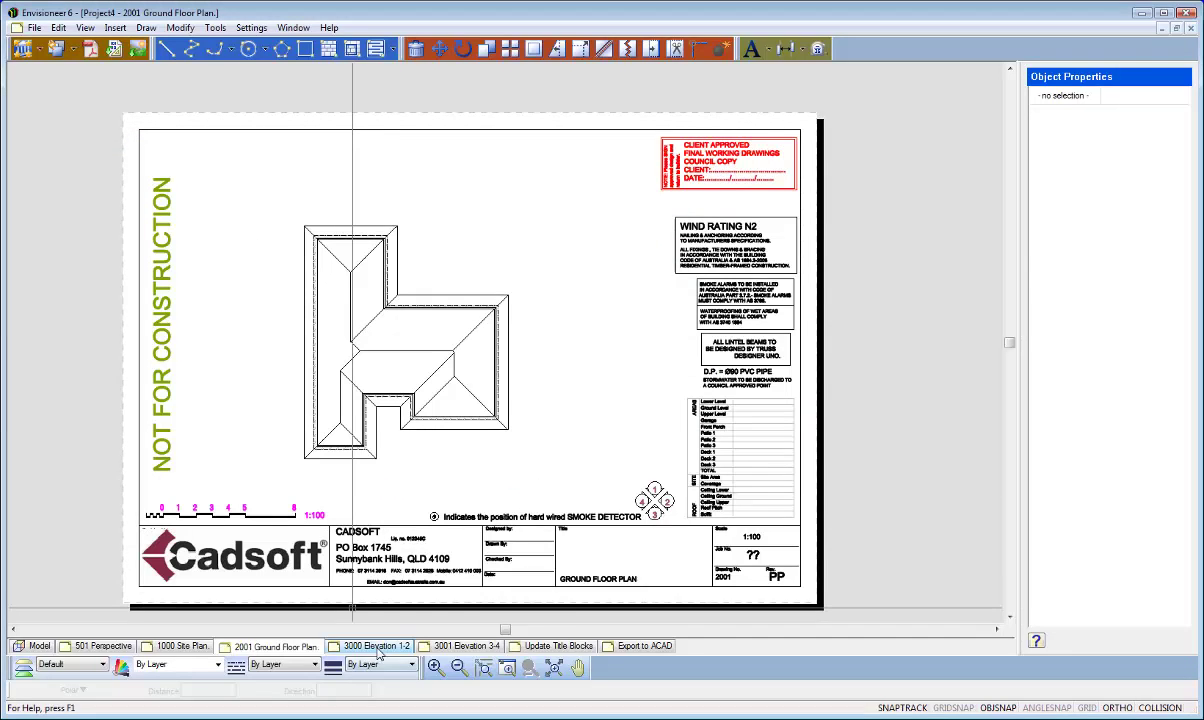
{"action": "left_click", "coordinate": [377, 647]}
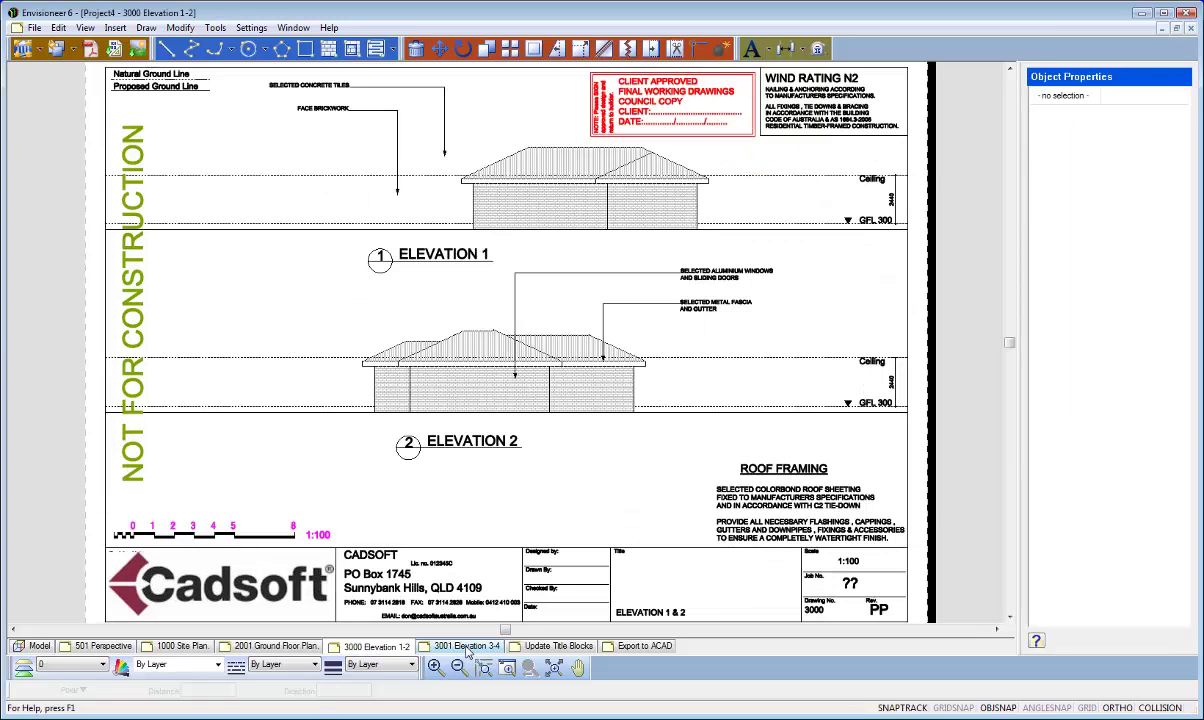
{"action": "left_click", "coordinate": [467, 647]}
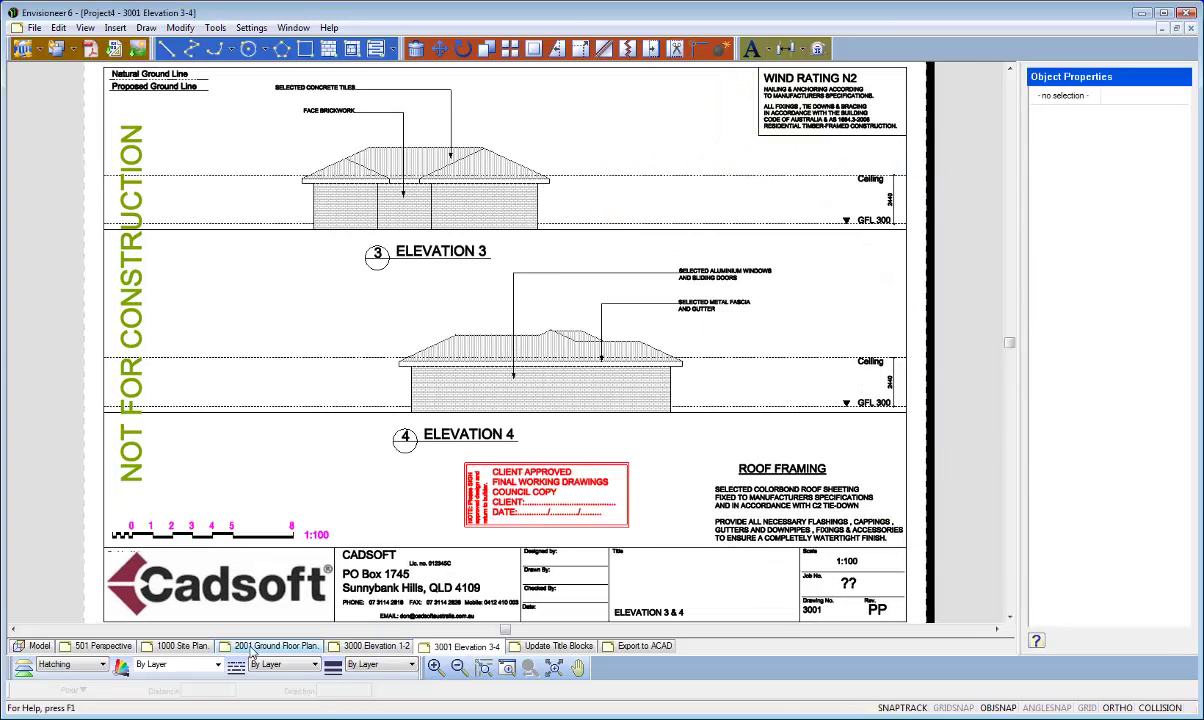
{"action": "left_click", "coordinate": [255, 648]}
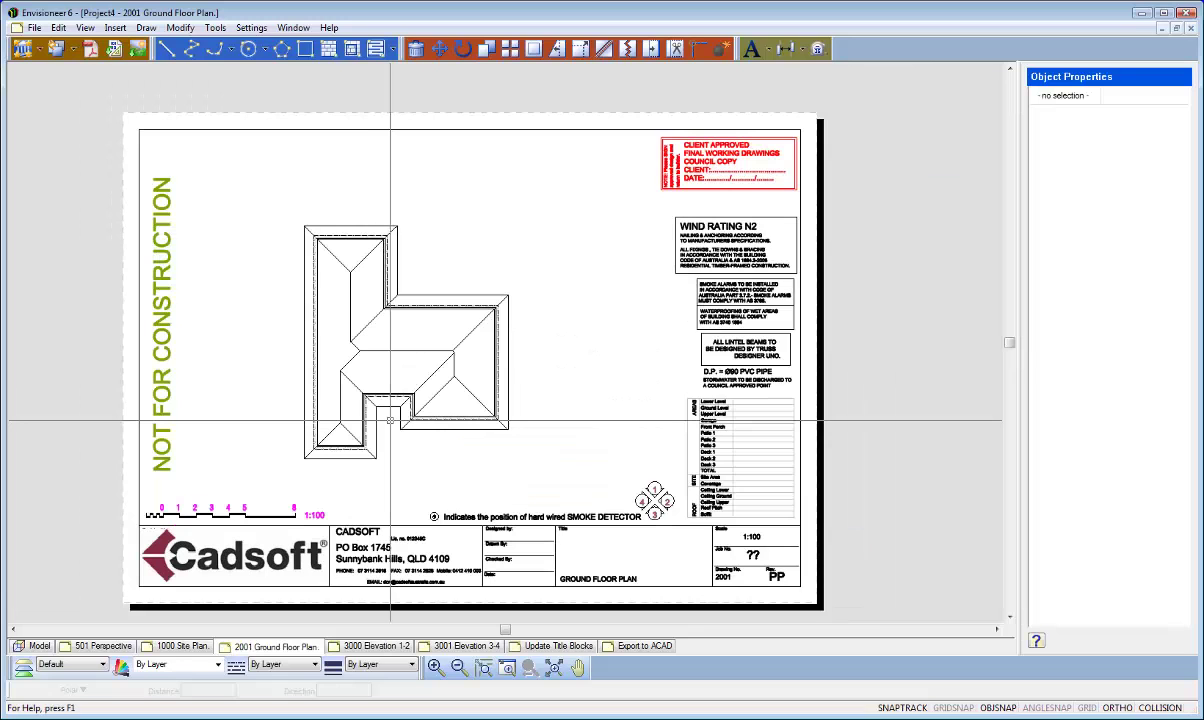